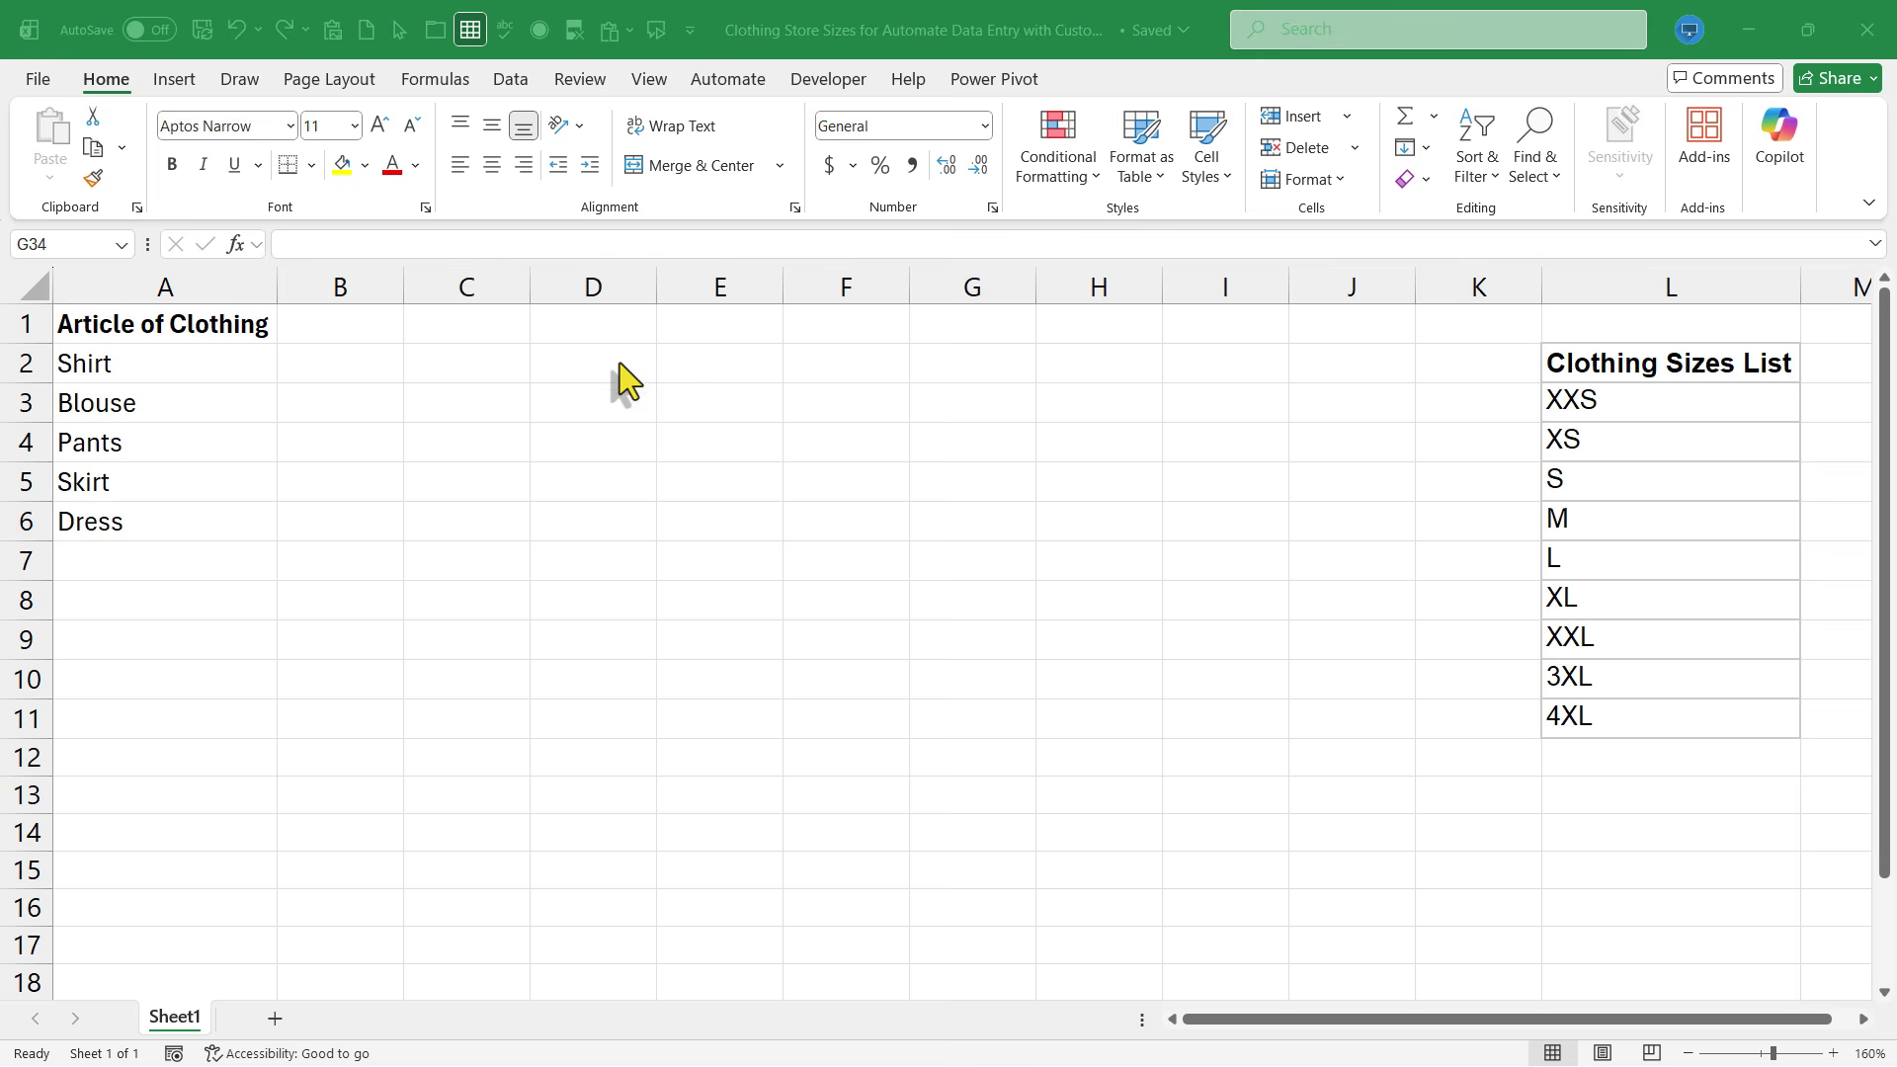
Enter January in E1 and fill the month series down to January again in E13
{"action": "left_click", "coordinate": [712, 341]}
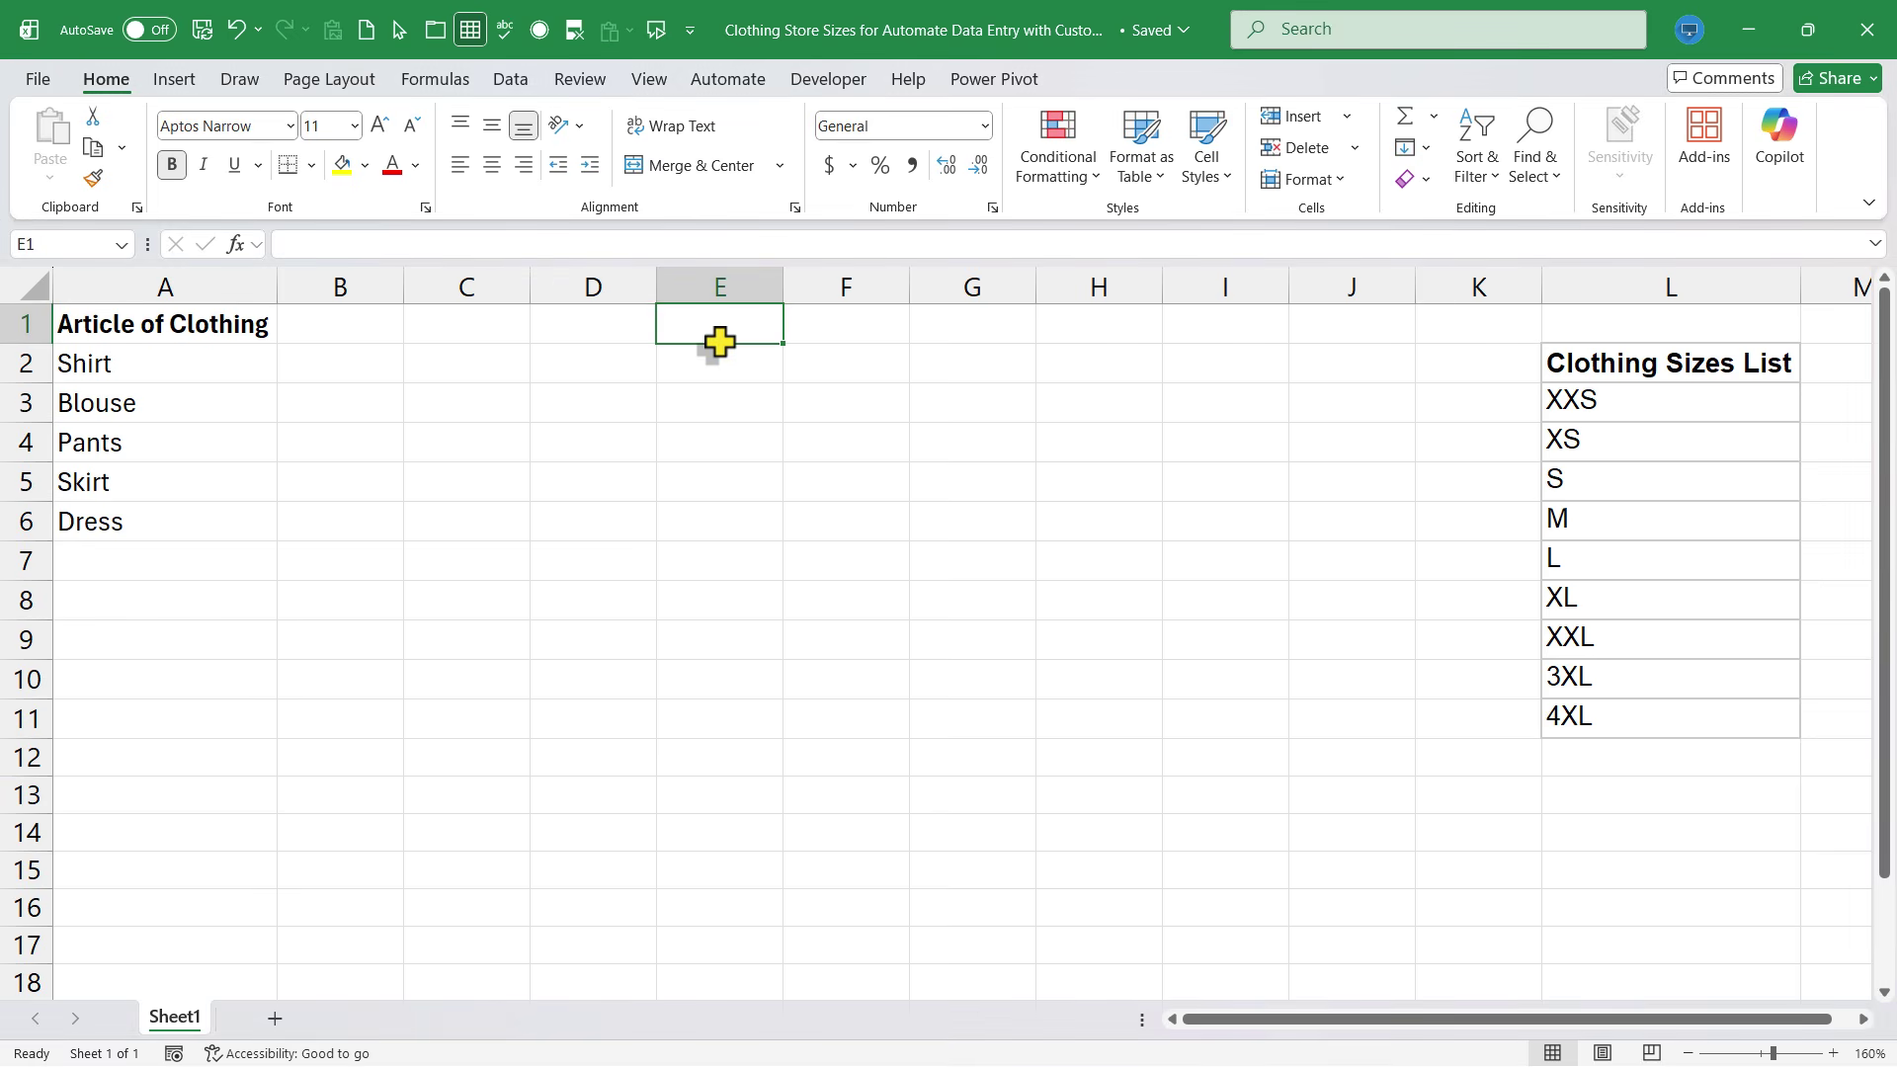
{"action": "type", "text": "January"}
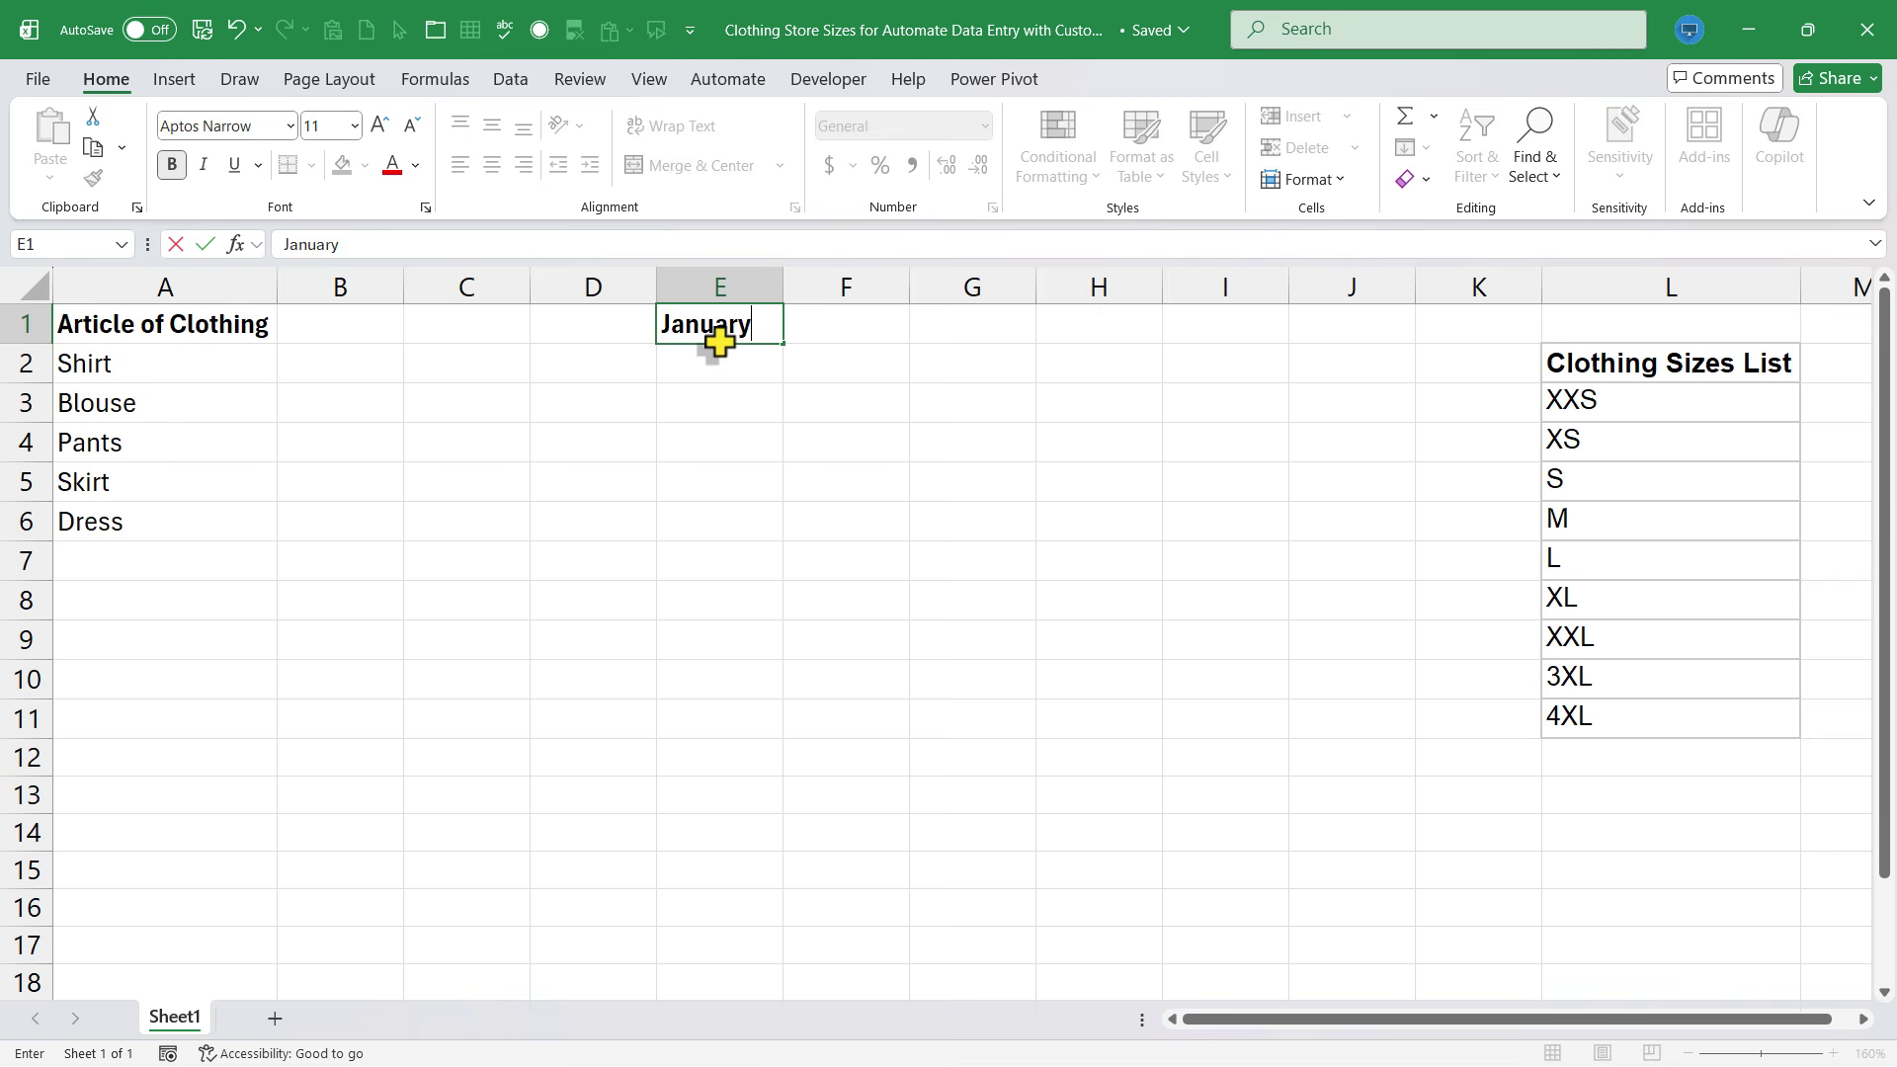
{"action": "key", "text": "Return"}
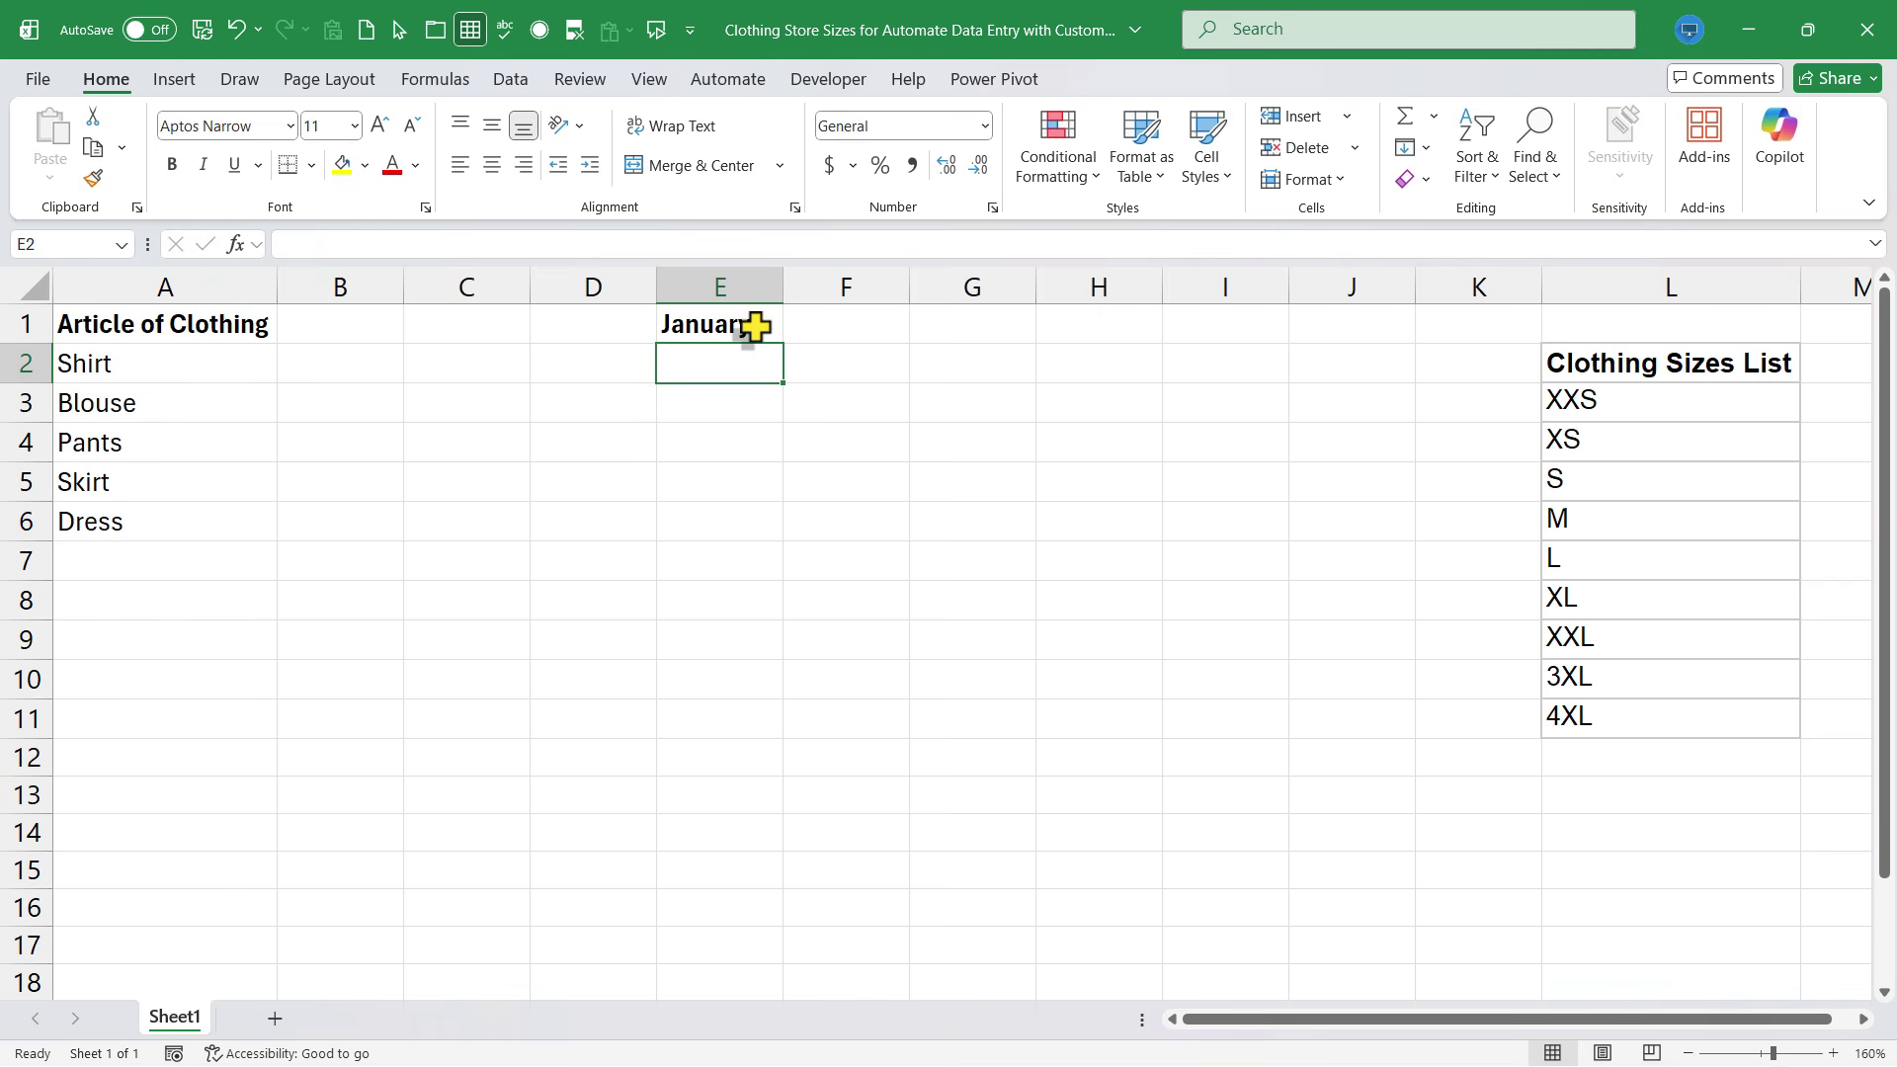
{"action": "left_click", "coordinate": [754, 327]}
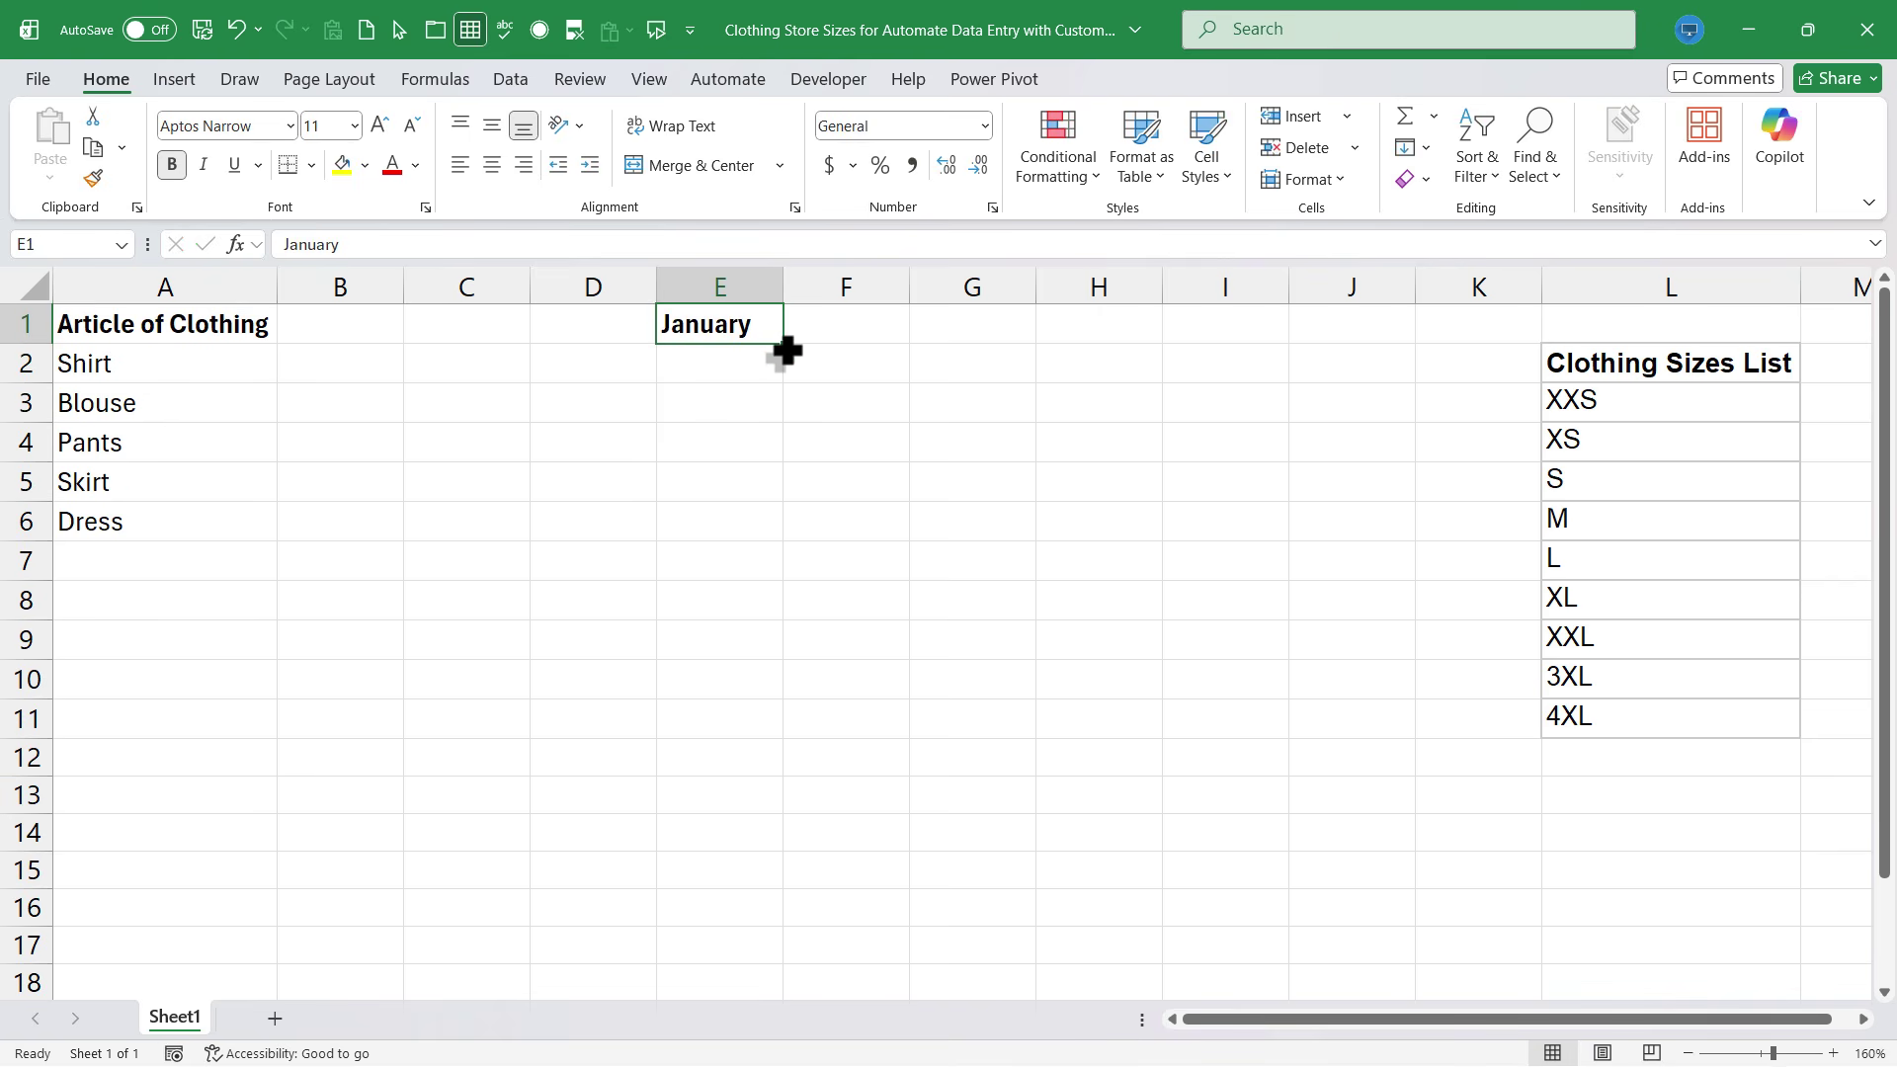
{"action": "left_click_drag", "start_coordinate": [787, 349], "coordinate": [721, 733]}
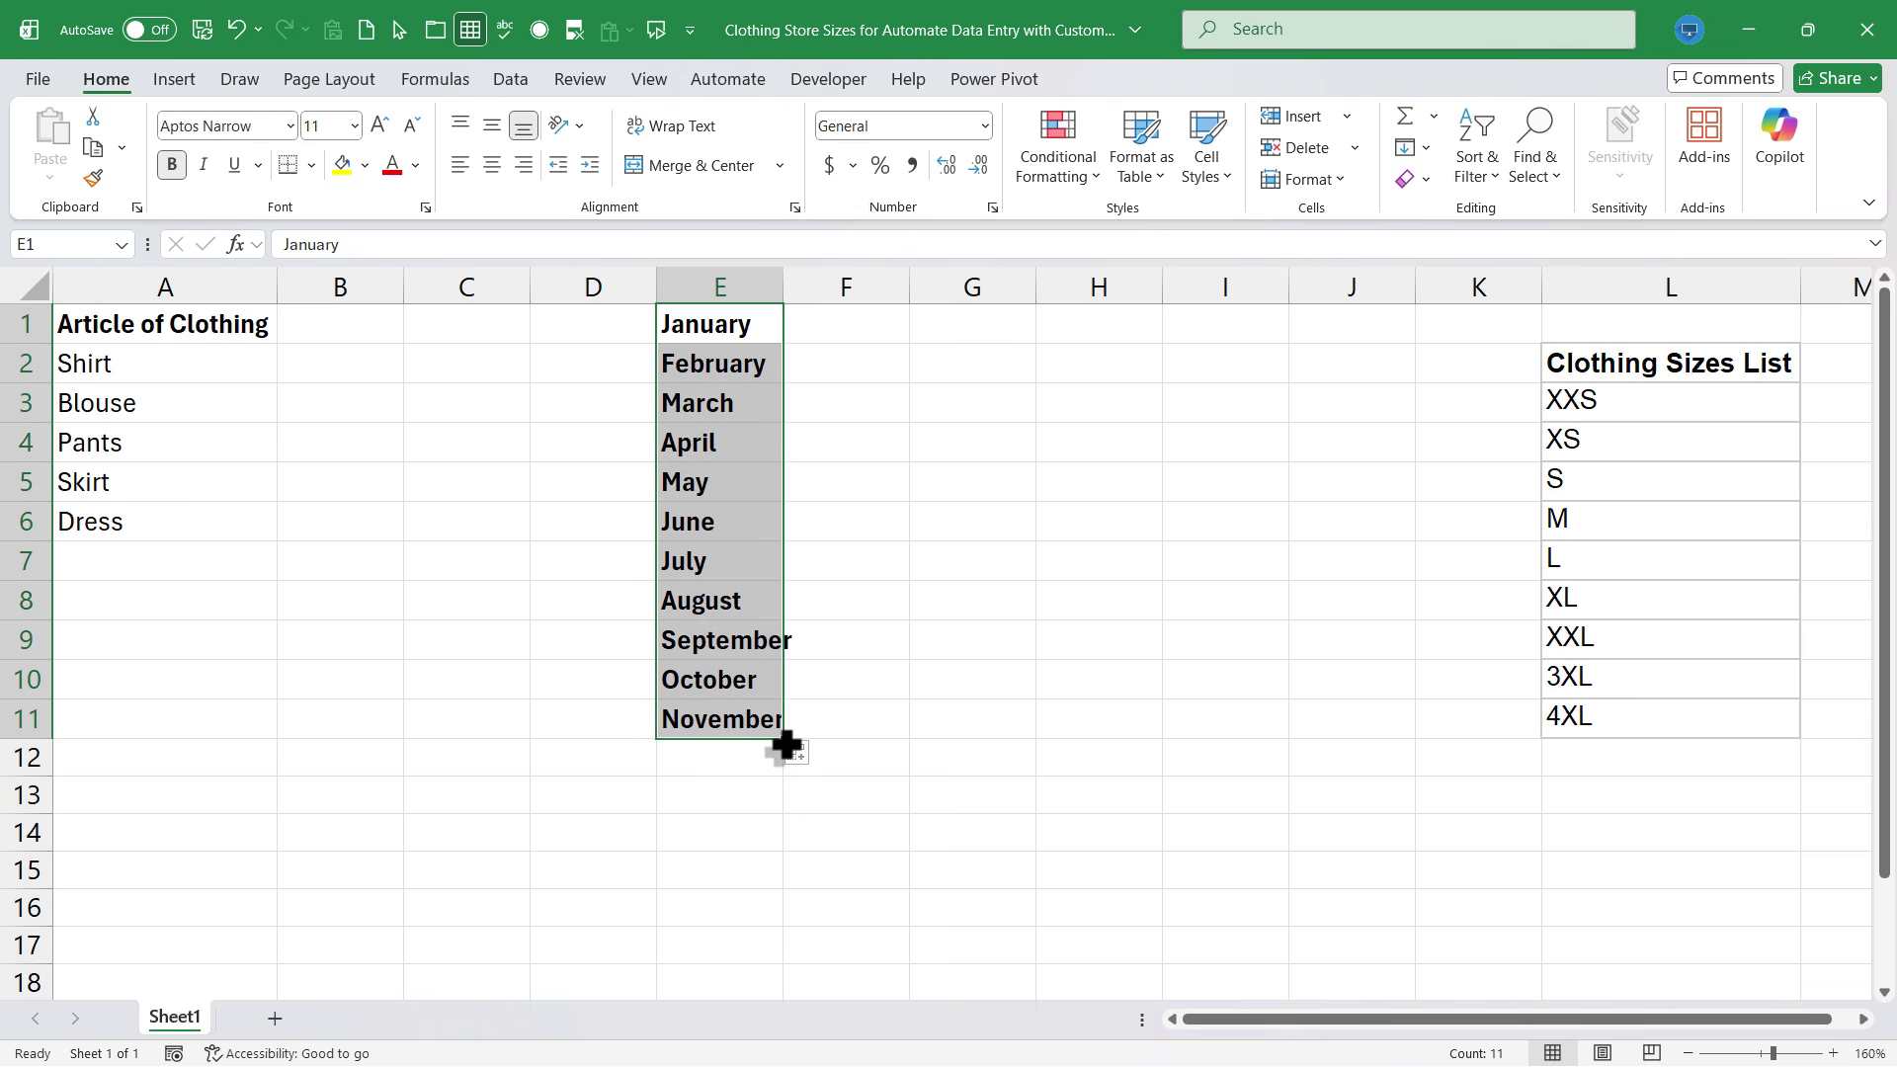
{"action": "left_click_drag", "start_coordinate": [787, 745], "coordinate": [782, 800]}
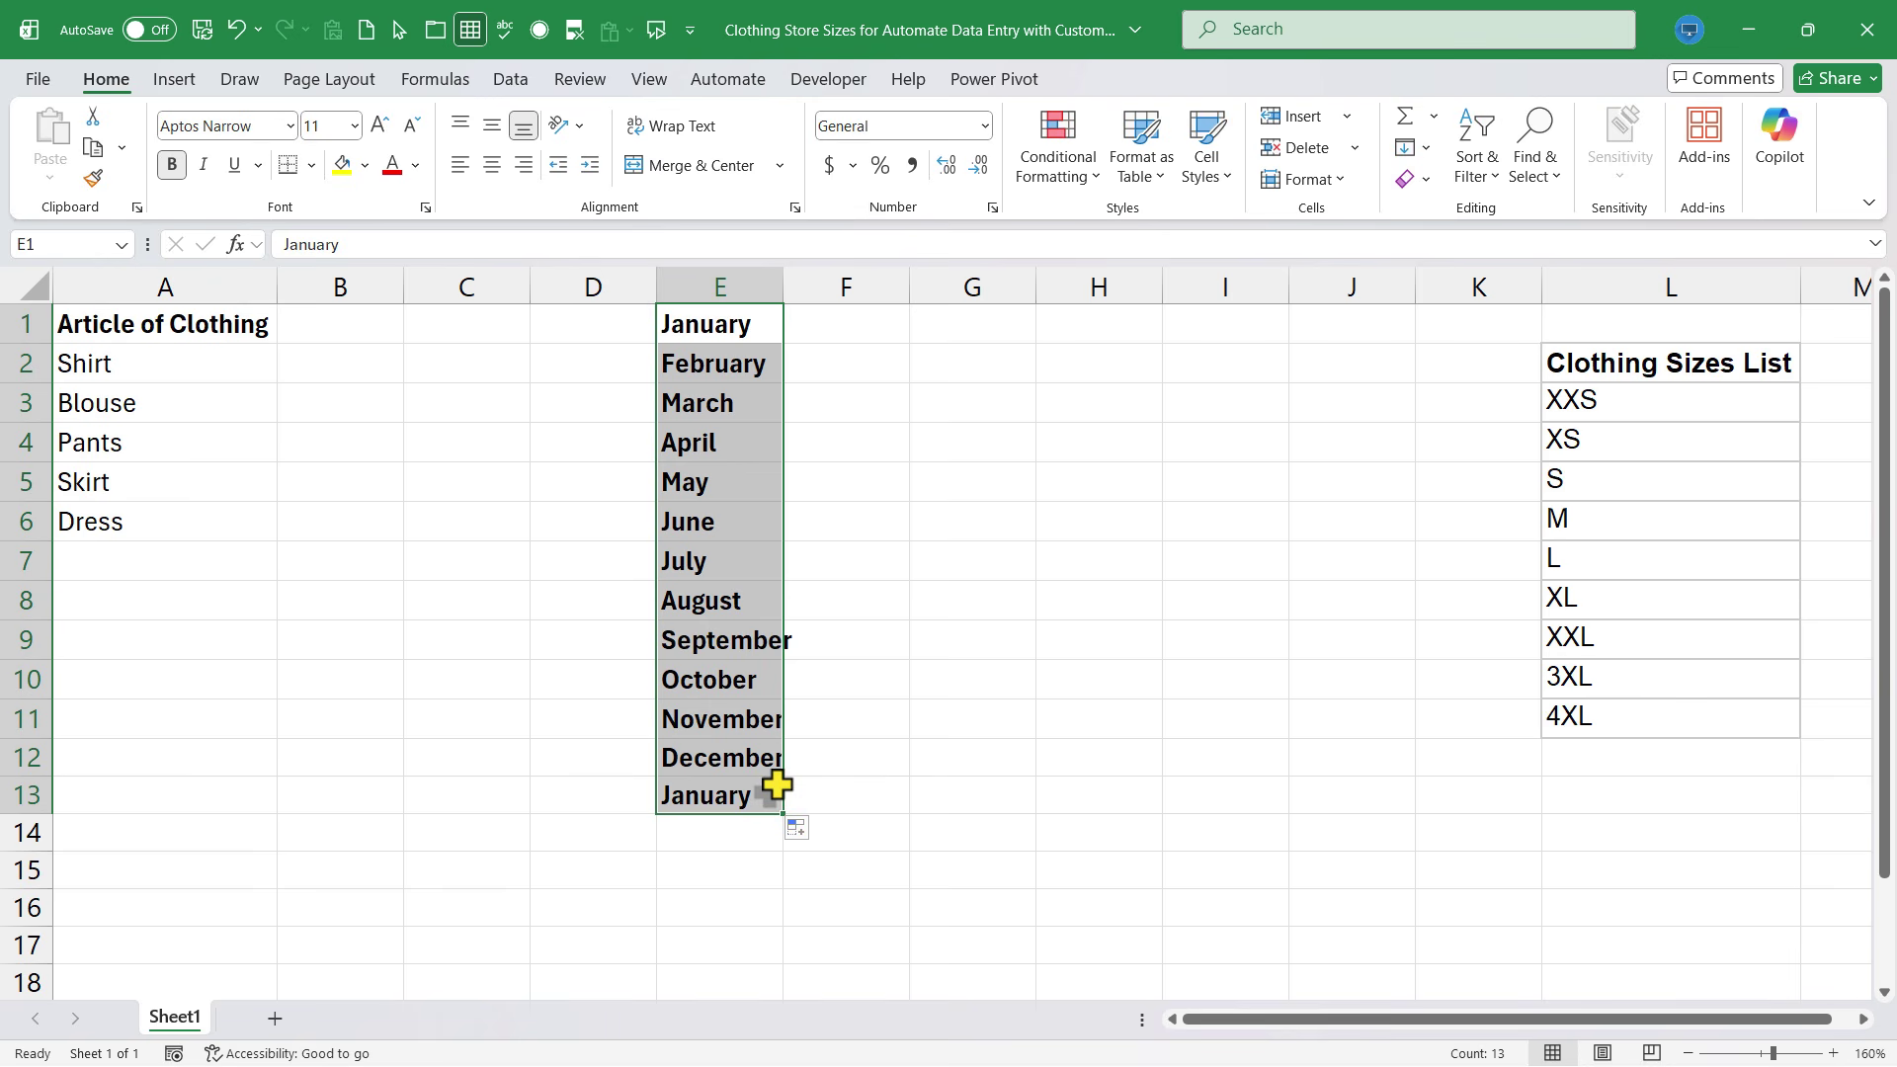
Enter Monday in F1 and fill weekdays down column F to F14
{"action": "left_click", "coordinate": [861, 324]}
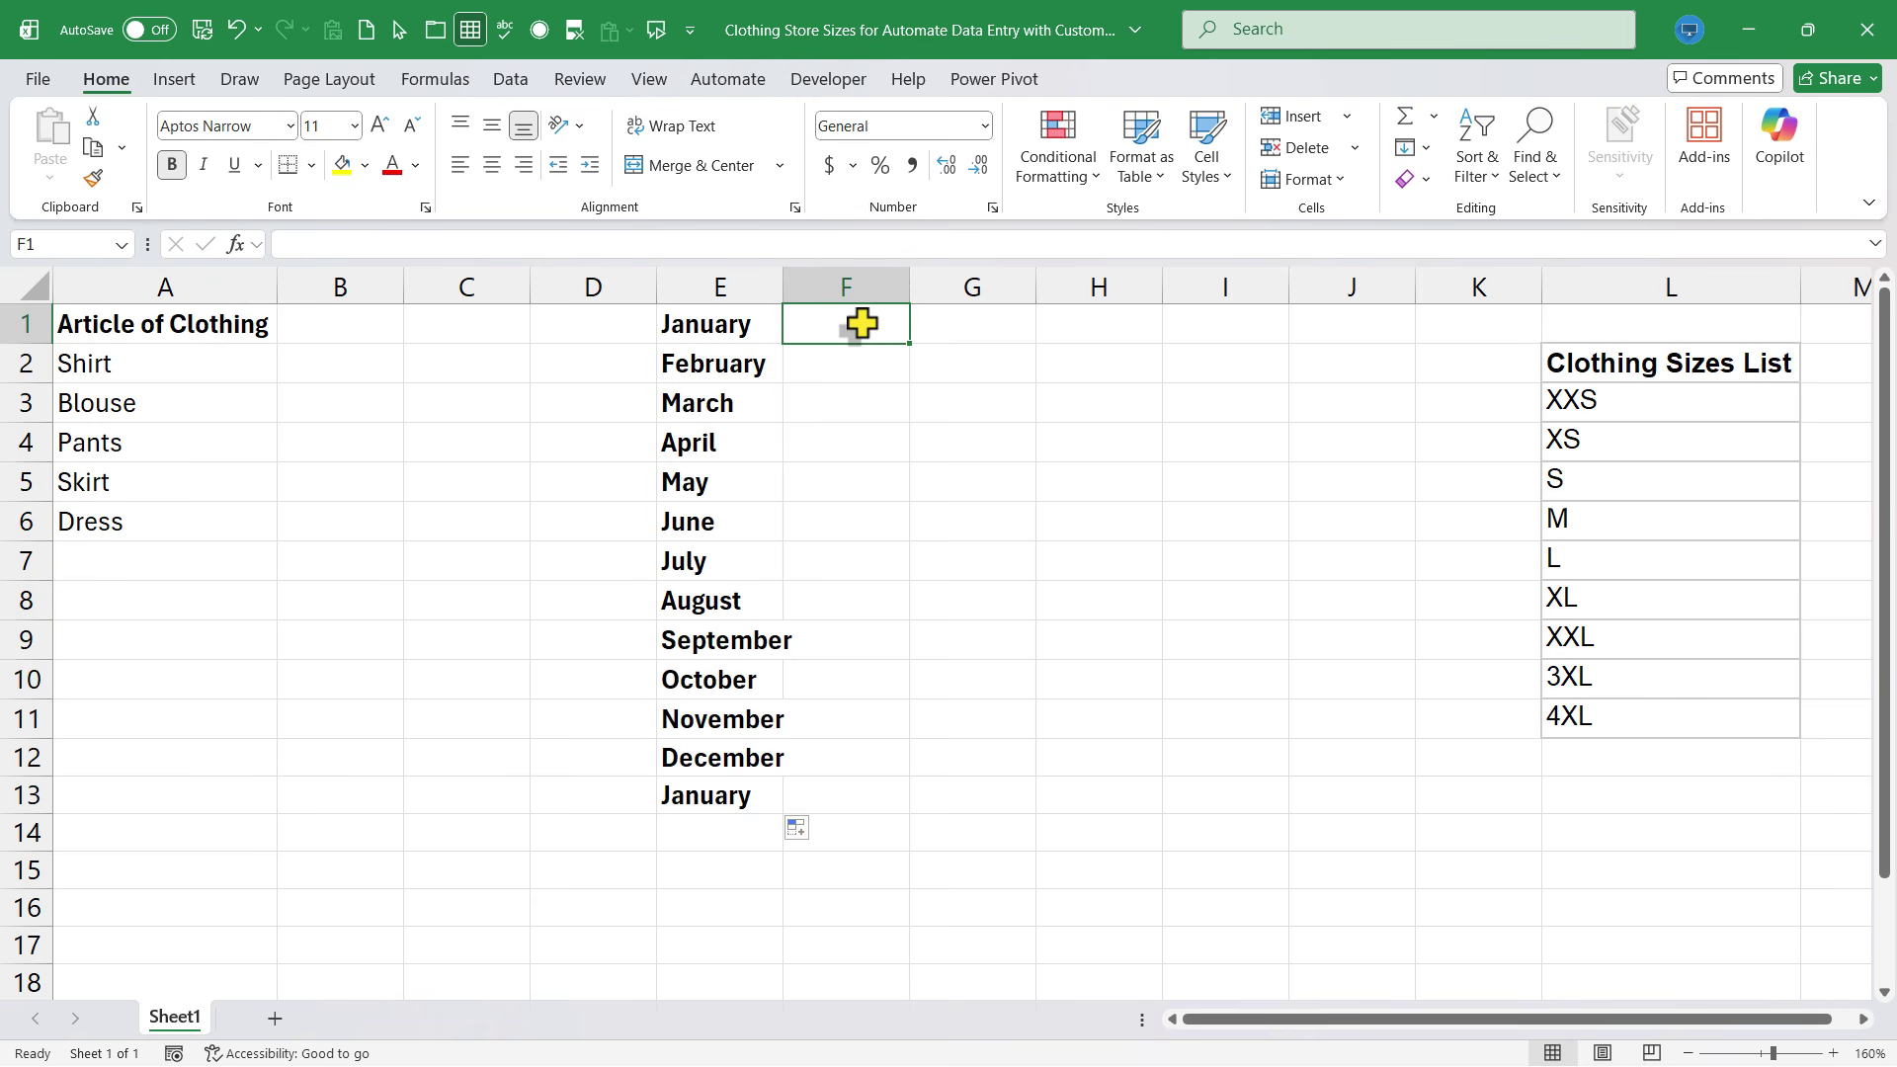
{"action": "type", "text": "Monday"}
{"action": "left_click_drag", "start_coordinate": [909, 343], "coordinate": [910, 851]}
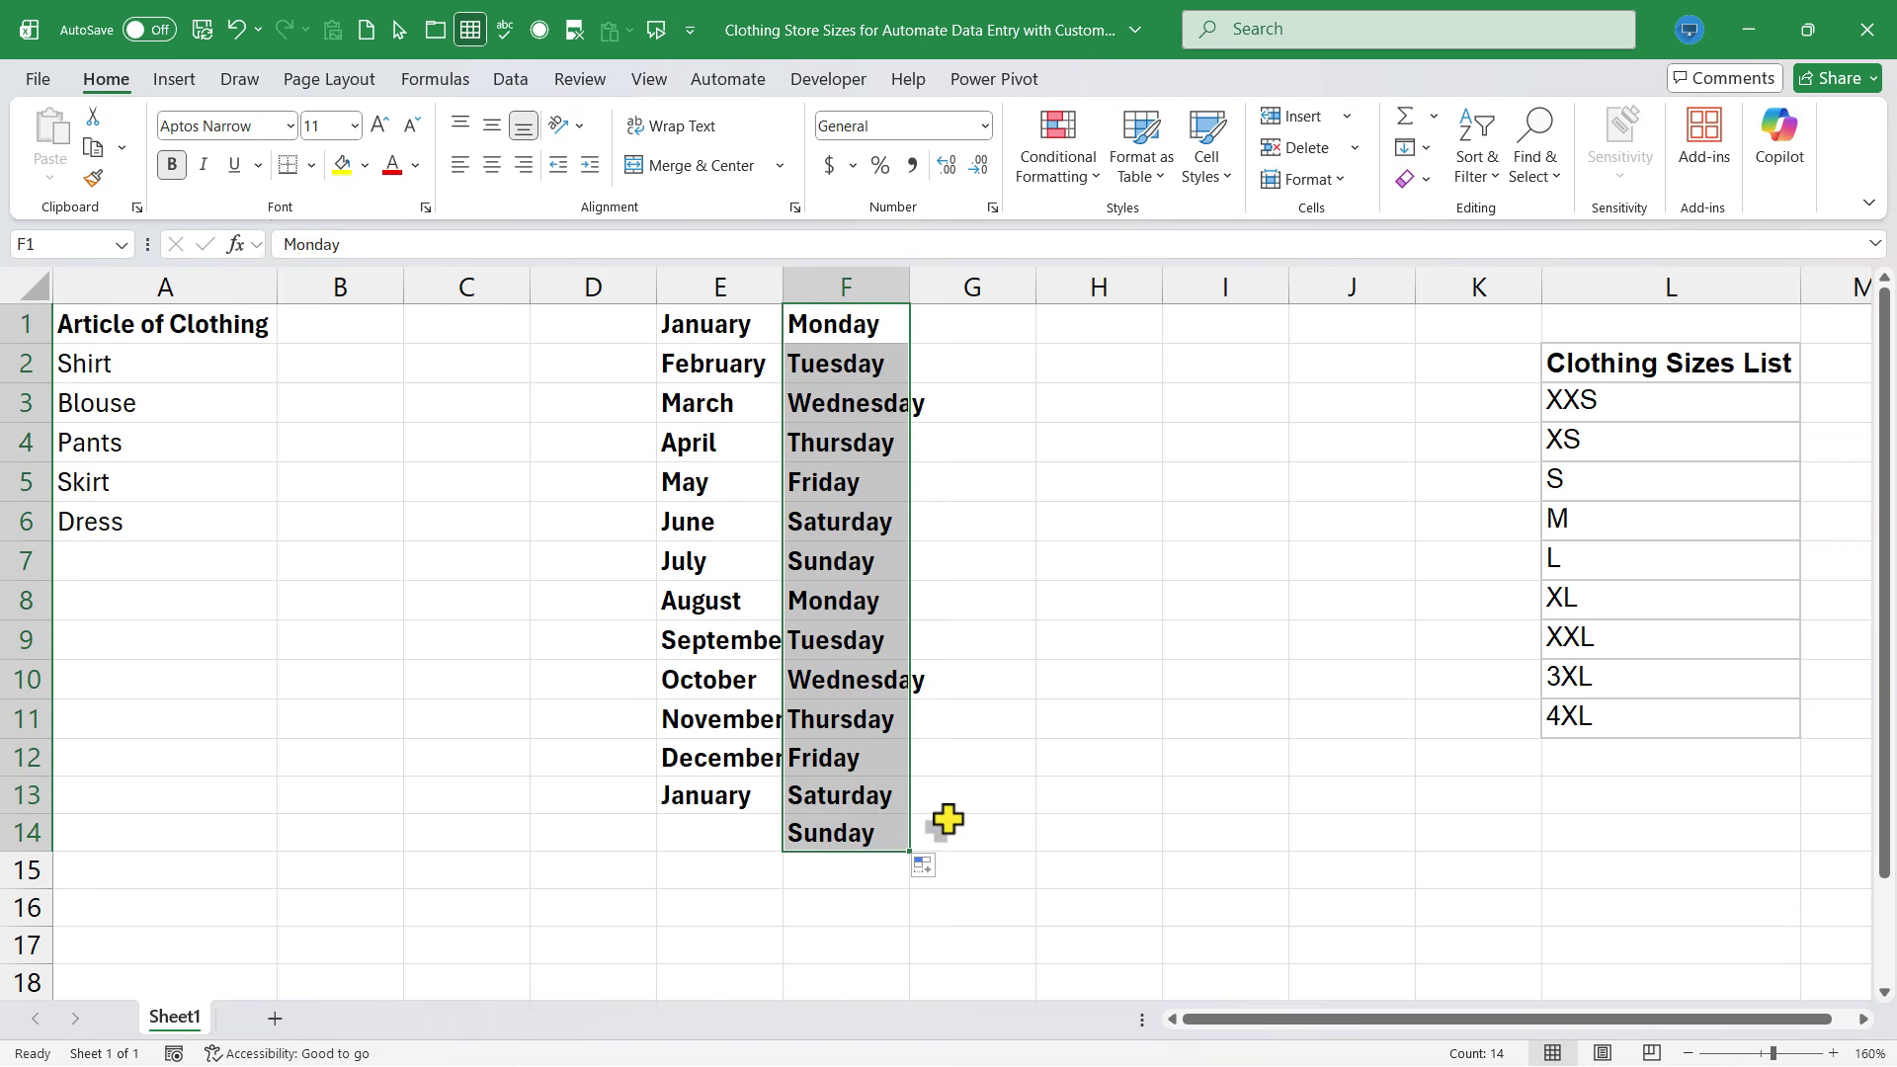
Enter 1:00 PM and 1:30 PM in H2:H3 and select both as the time series start
{"action": "left_click", "coordinate": [1105, 372]}
{"action": "type", "text": "1"}
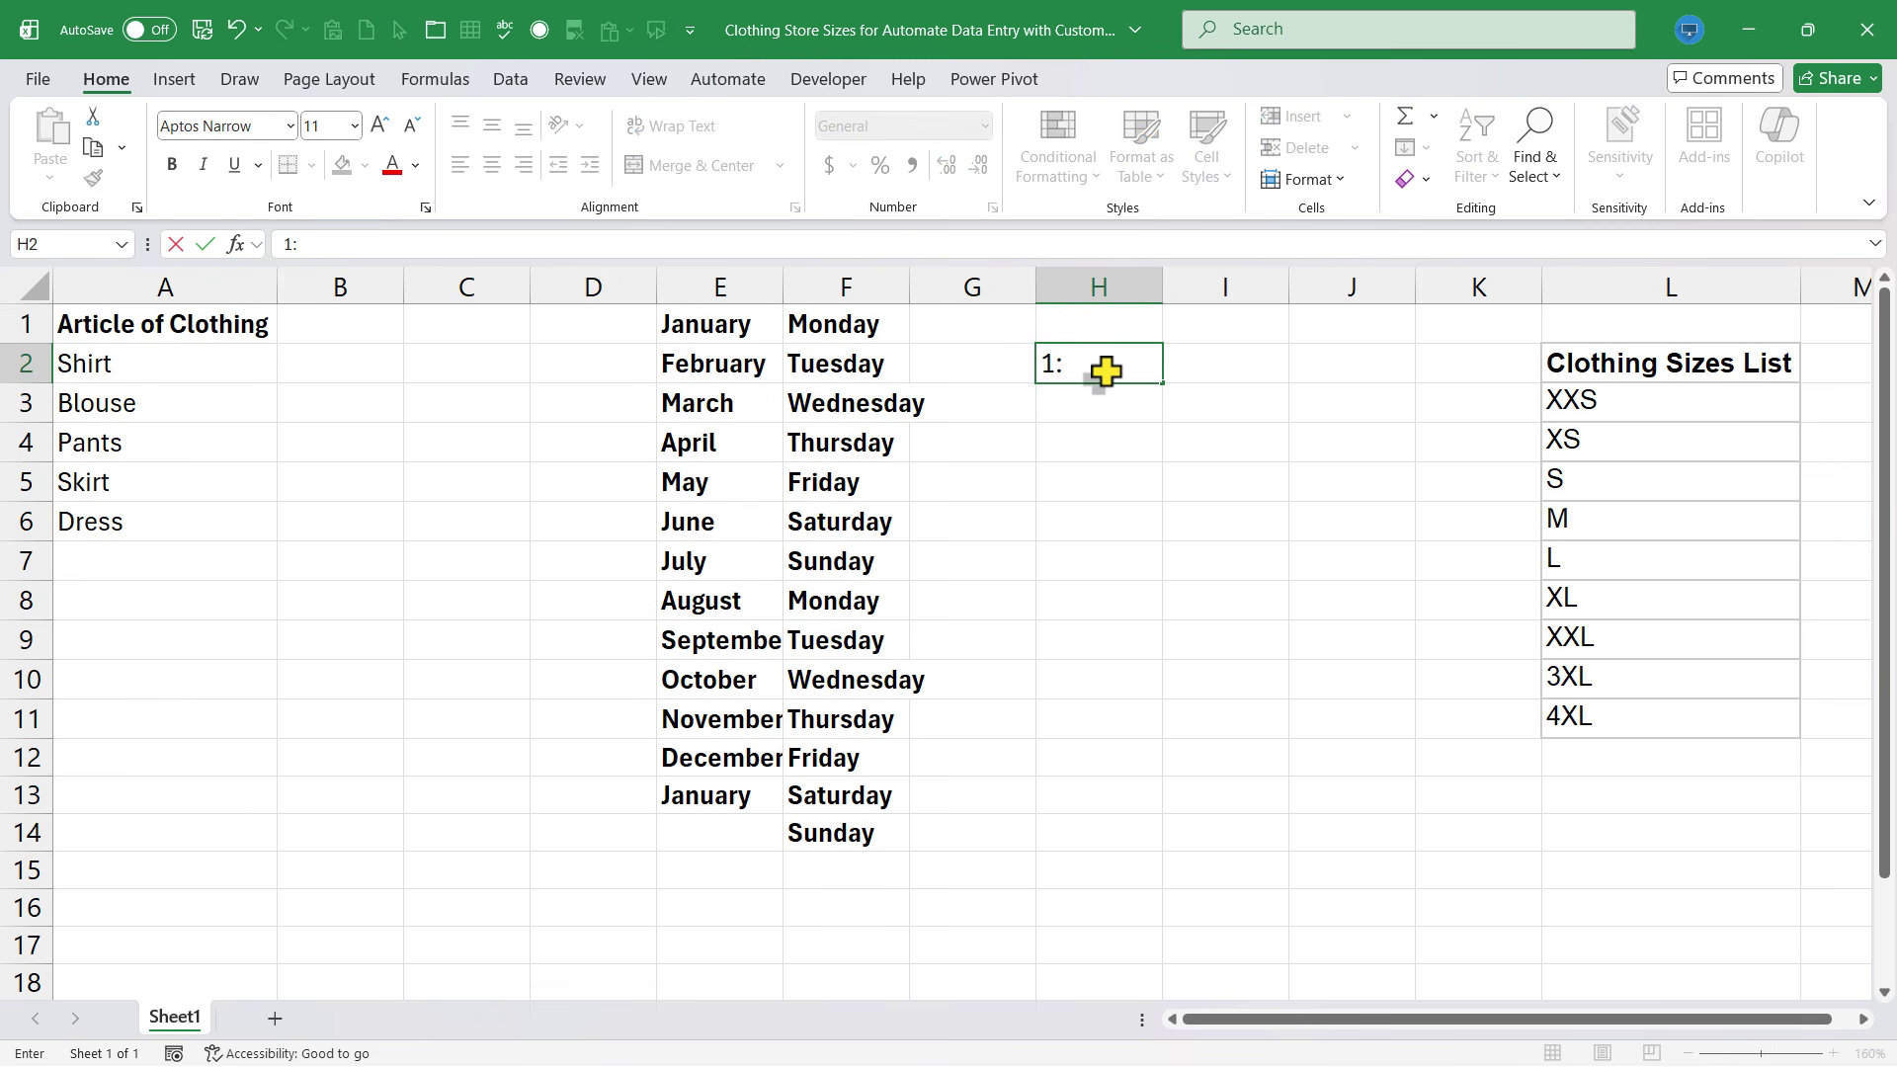
{"action": "type", "text": ":00 PM"}
{"action": "key", "text": "Return"}
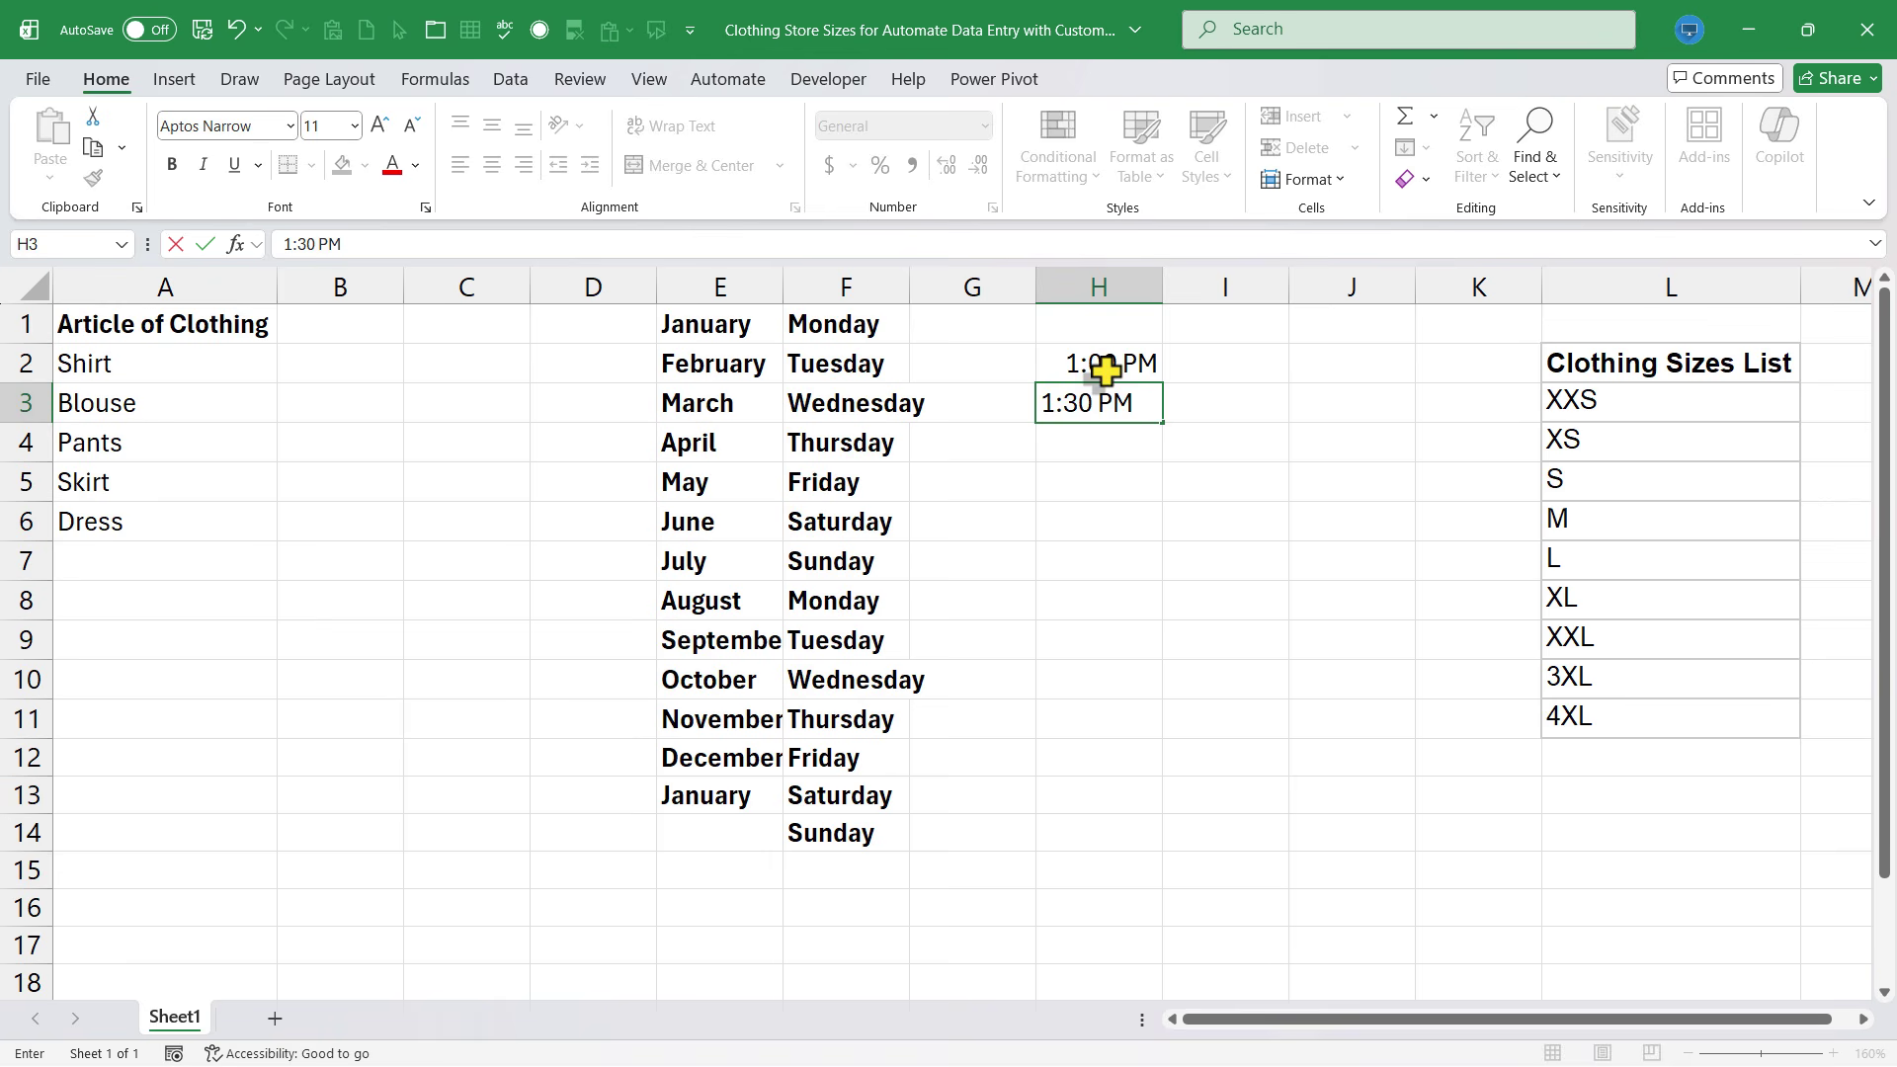
{"action": "key", "text": "Return"}
{"action": "left_click_drag", "start_coordinate": [1099, 368], "coordinate": [1186, 907]}
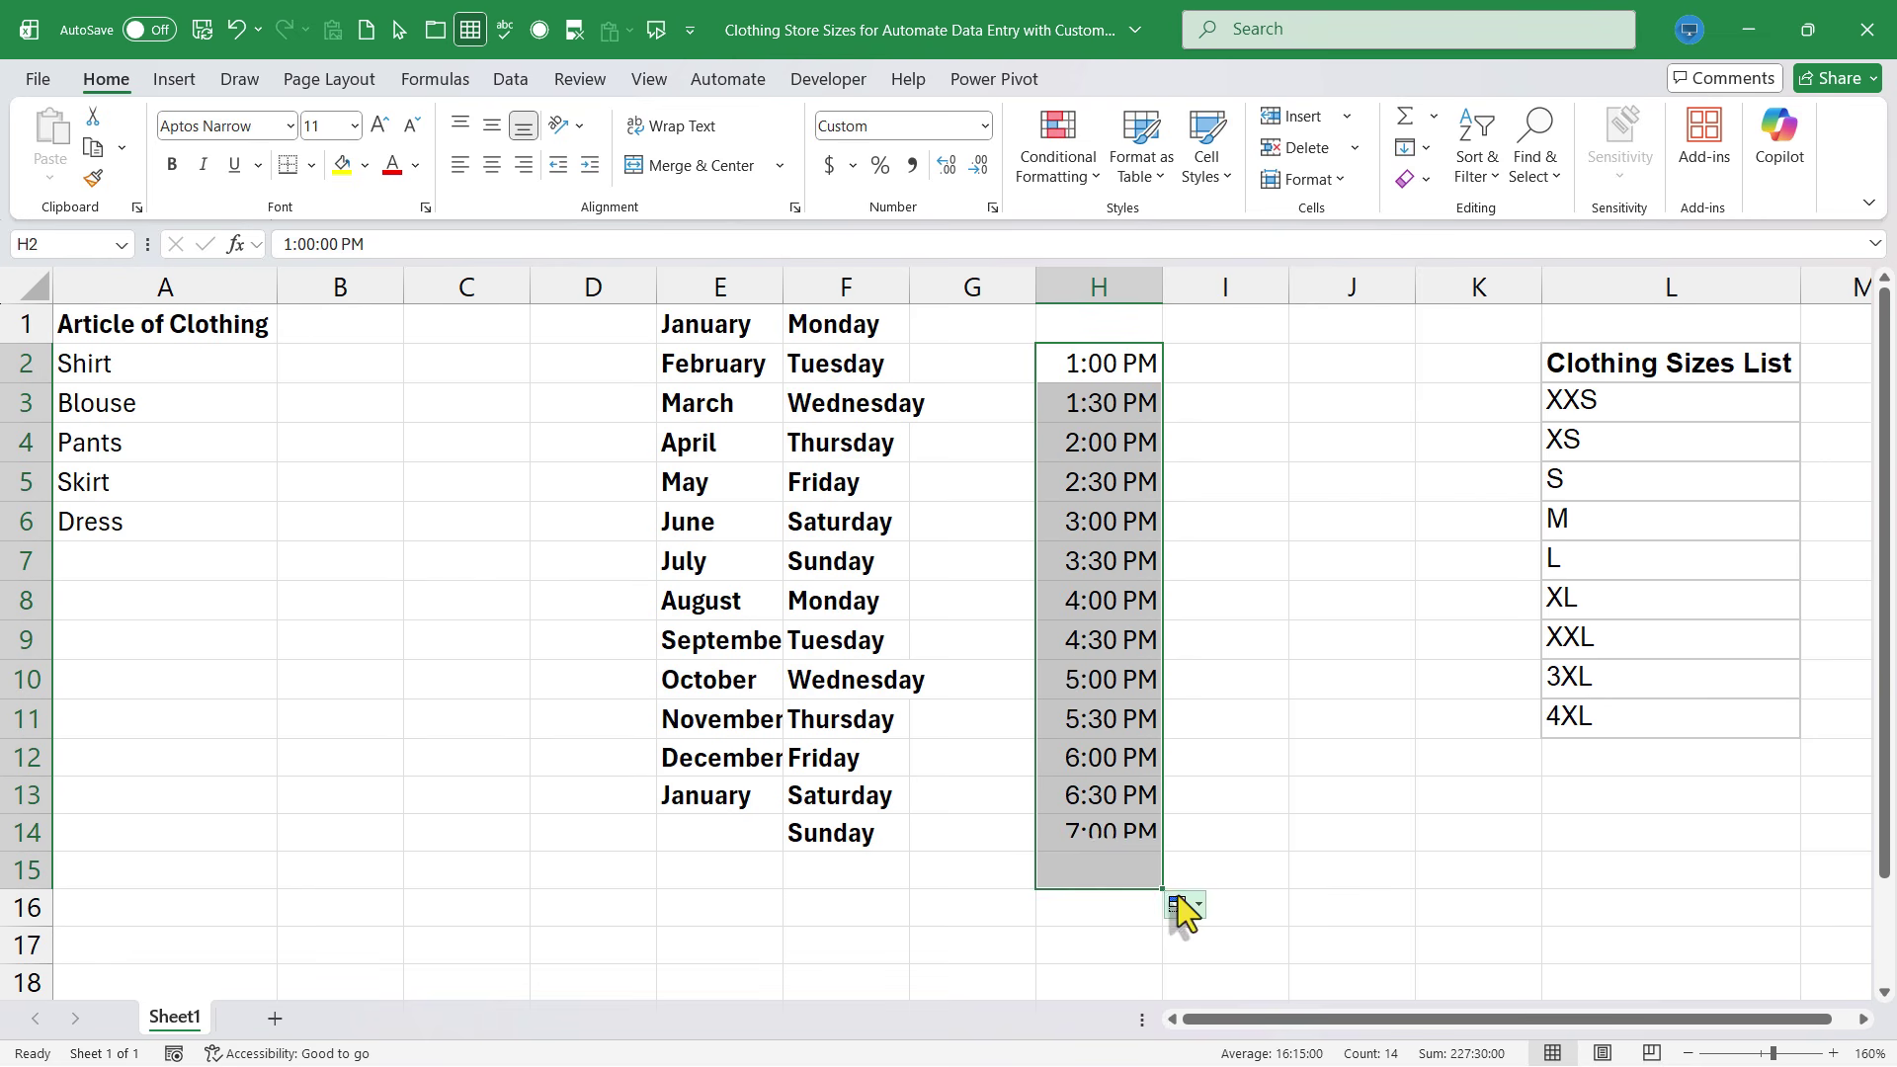
Try filling xxs and xs down I2:I12, then undo all the sample month, weekday, time and size entries
{"action": "left_click_drag", "start_coordinate": [1670, 560], "coordinate": [1680, 381]}
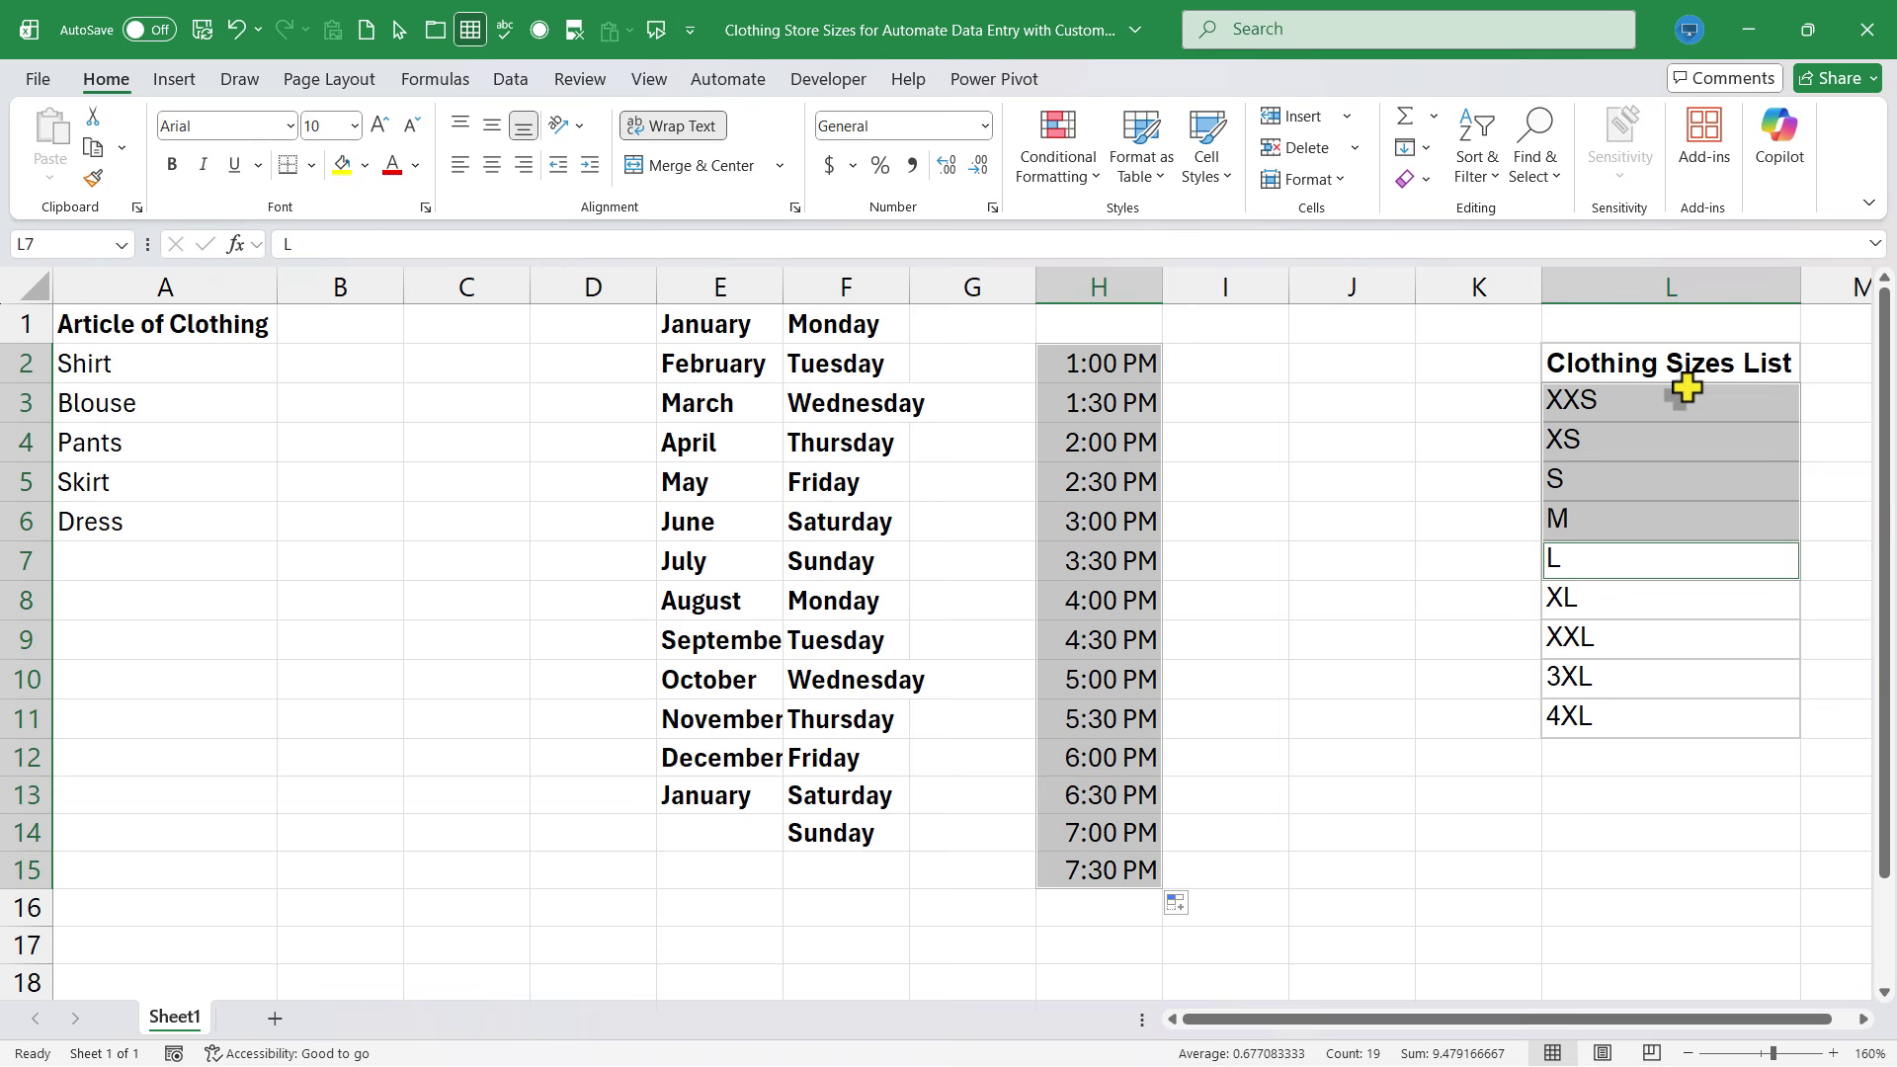
{"action": "left_click", "coordinate": [1285, 367]}
{"action": "type", "text": "xxs"}
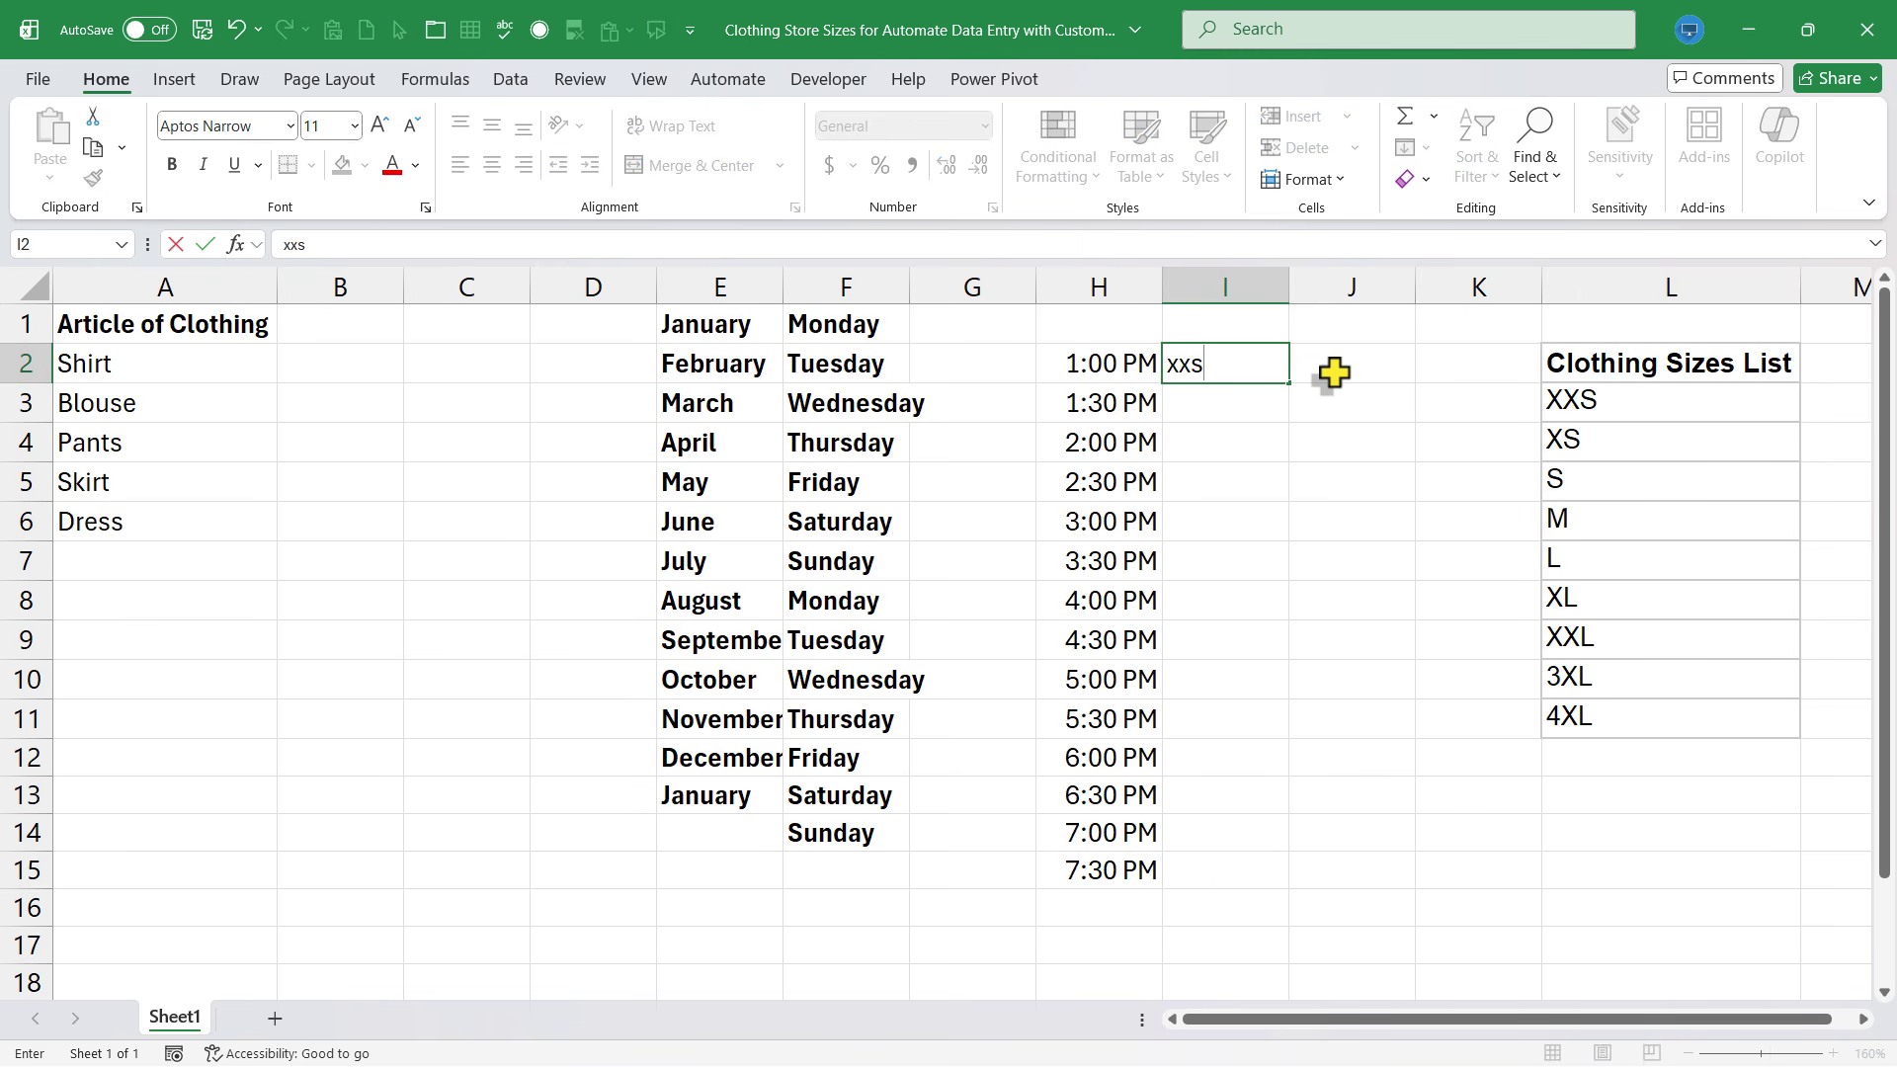
{"action": "key", "text": "Return"}
{"action": "type", "text": "x"}
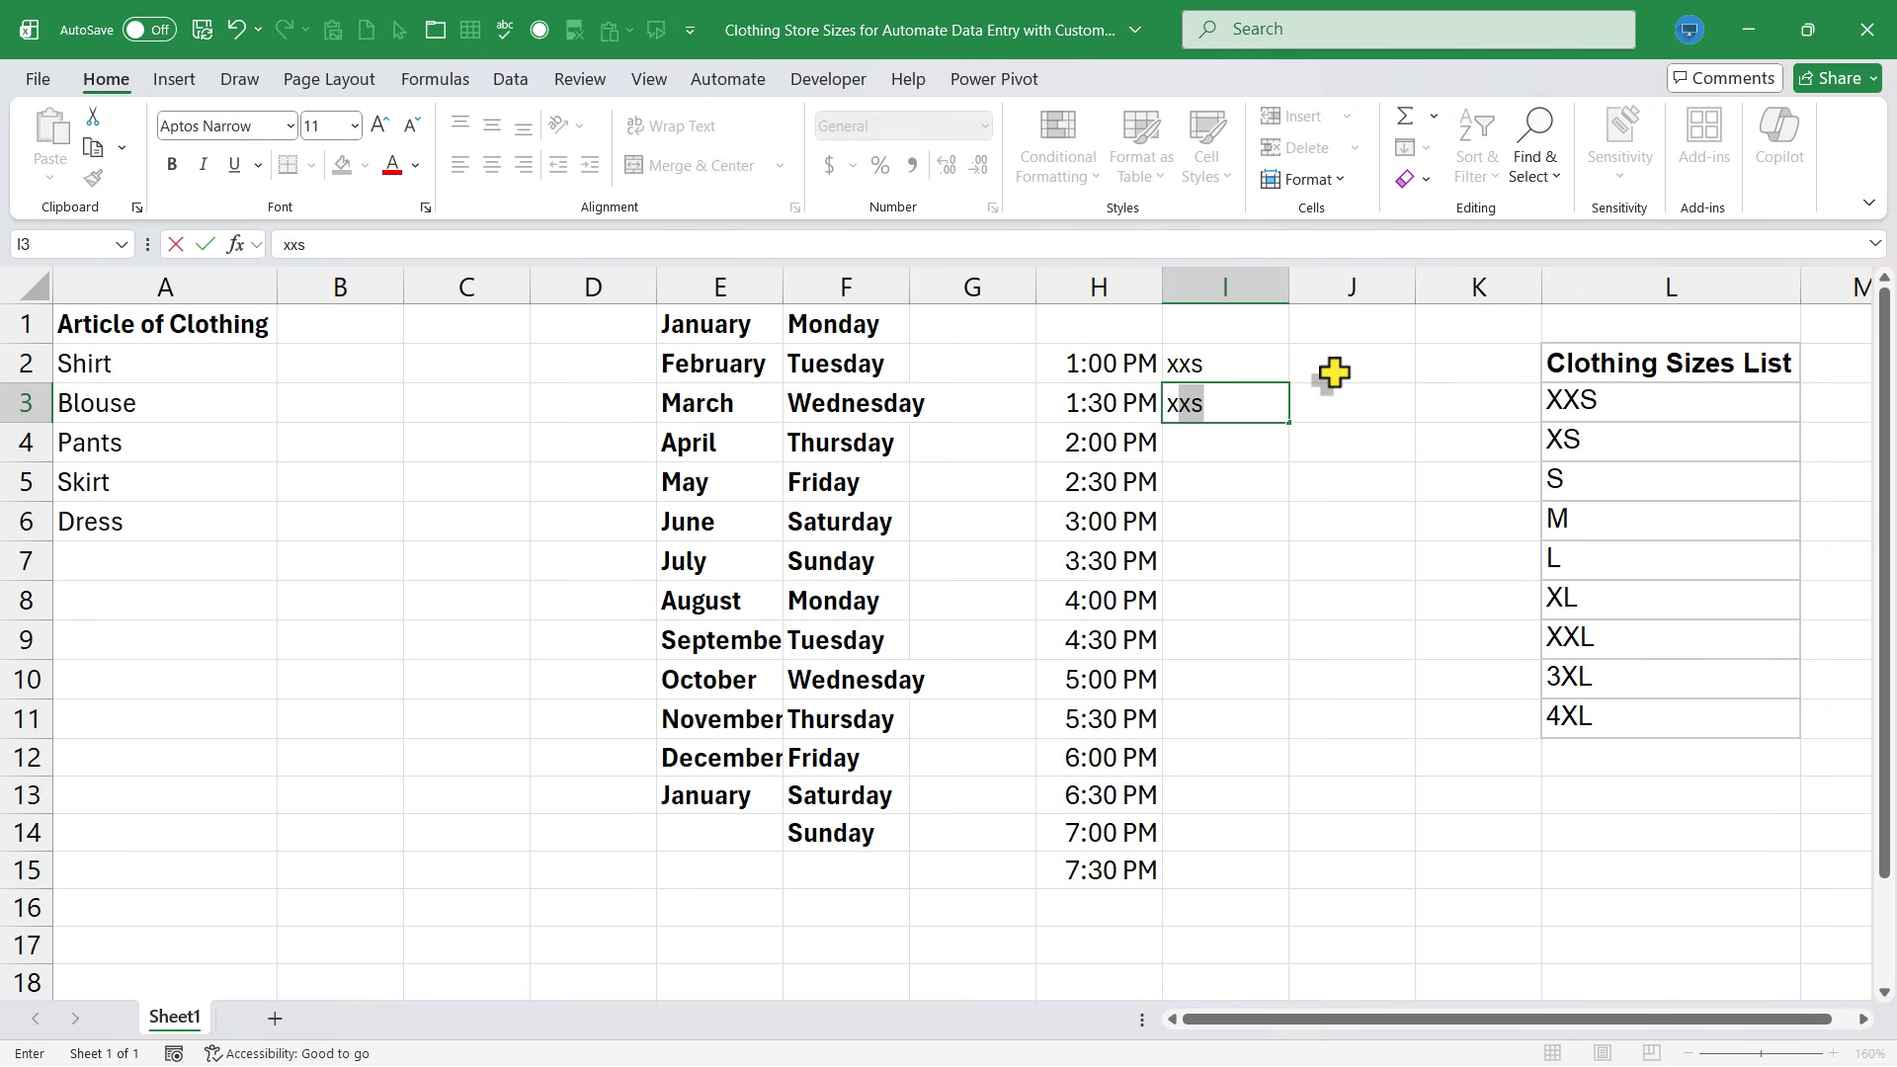
{"action": "type", "text": "s"}
{"action": "key", "text": "Return"}
{"action": "left_click_drag", "start_coordinate": [1225, 364], "coordinate": [1253, 759]}
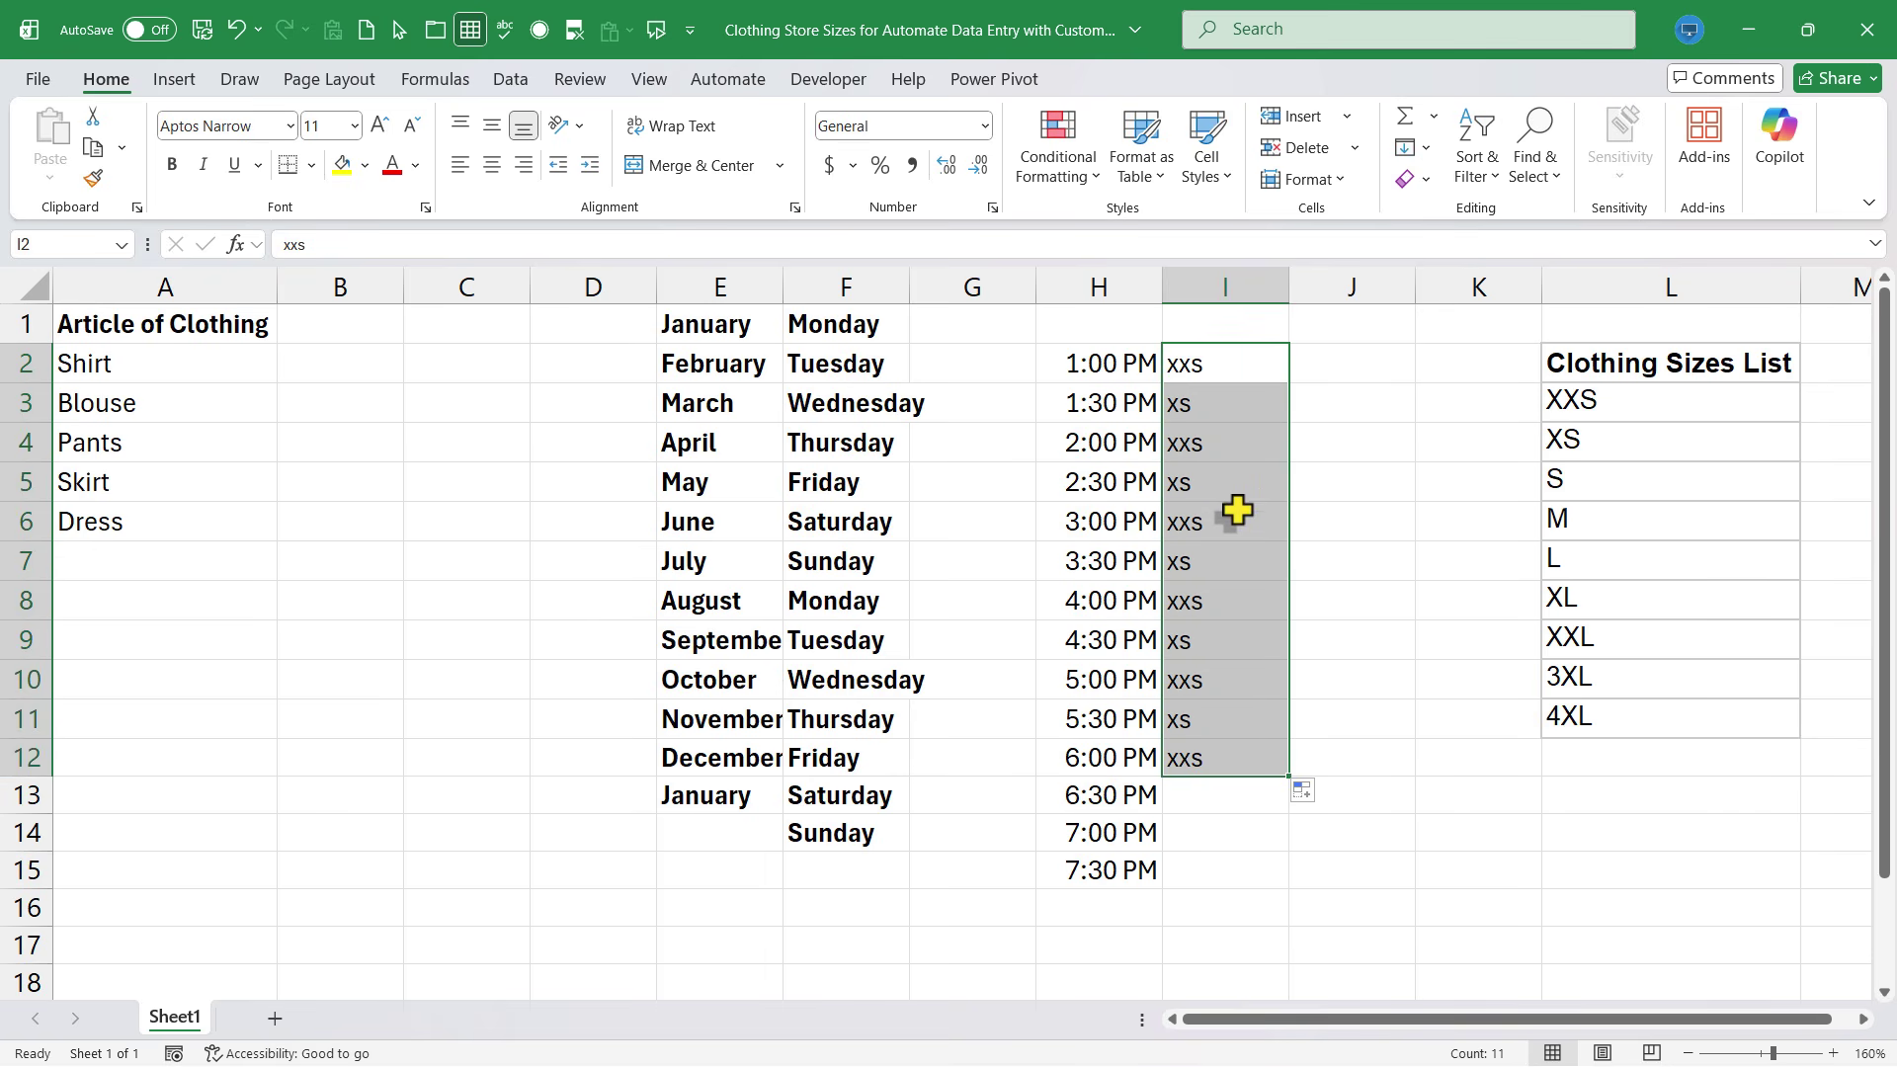
{"action": "key", "text": "ctrl+z"}
{"action": "key", "text": "ctrl+z"}
{"action": "key", "text": "ctrl+z"}
{"action": "key", "text": "ctrl+z"}
{"action": "key", "text": "ctrl+z"}
{"action": "key", "text": "ctrl+z"}
{"action": "key", "text": "ctrl+z"}
{"action": "key", "text": "ctrl+z"}
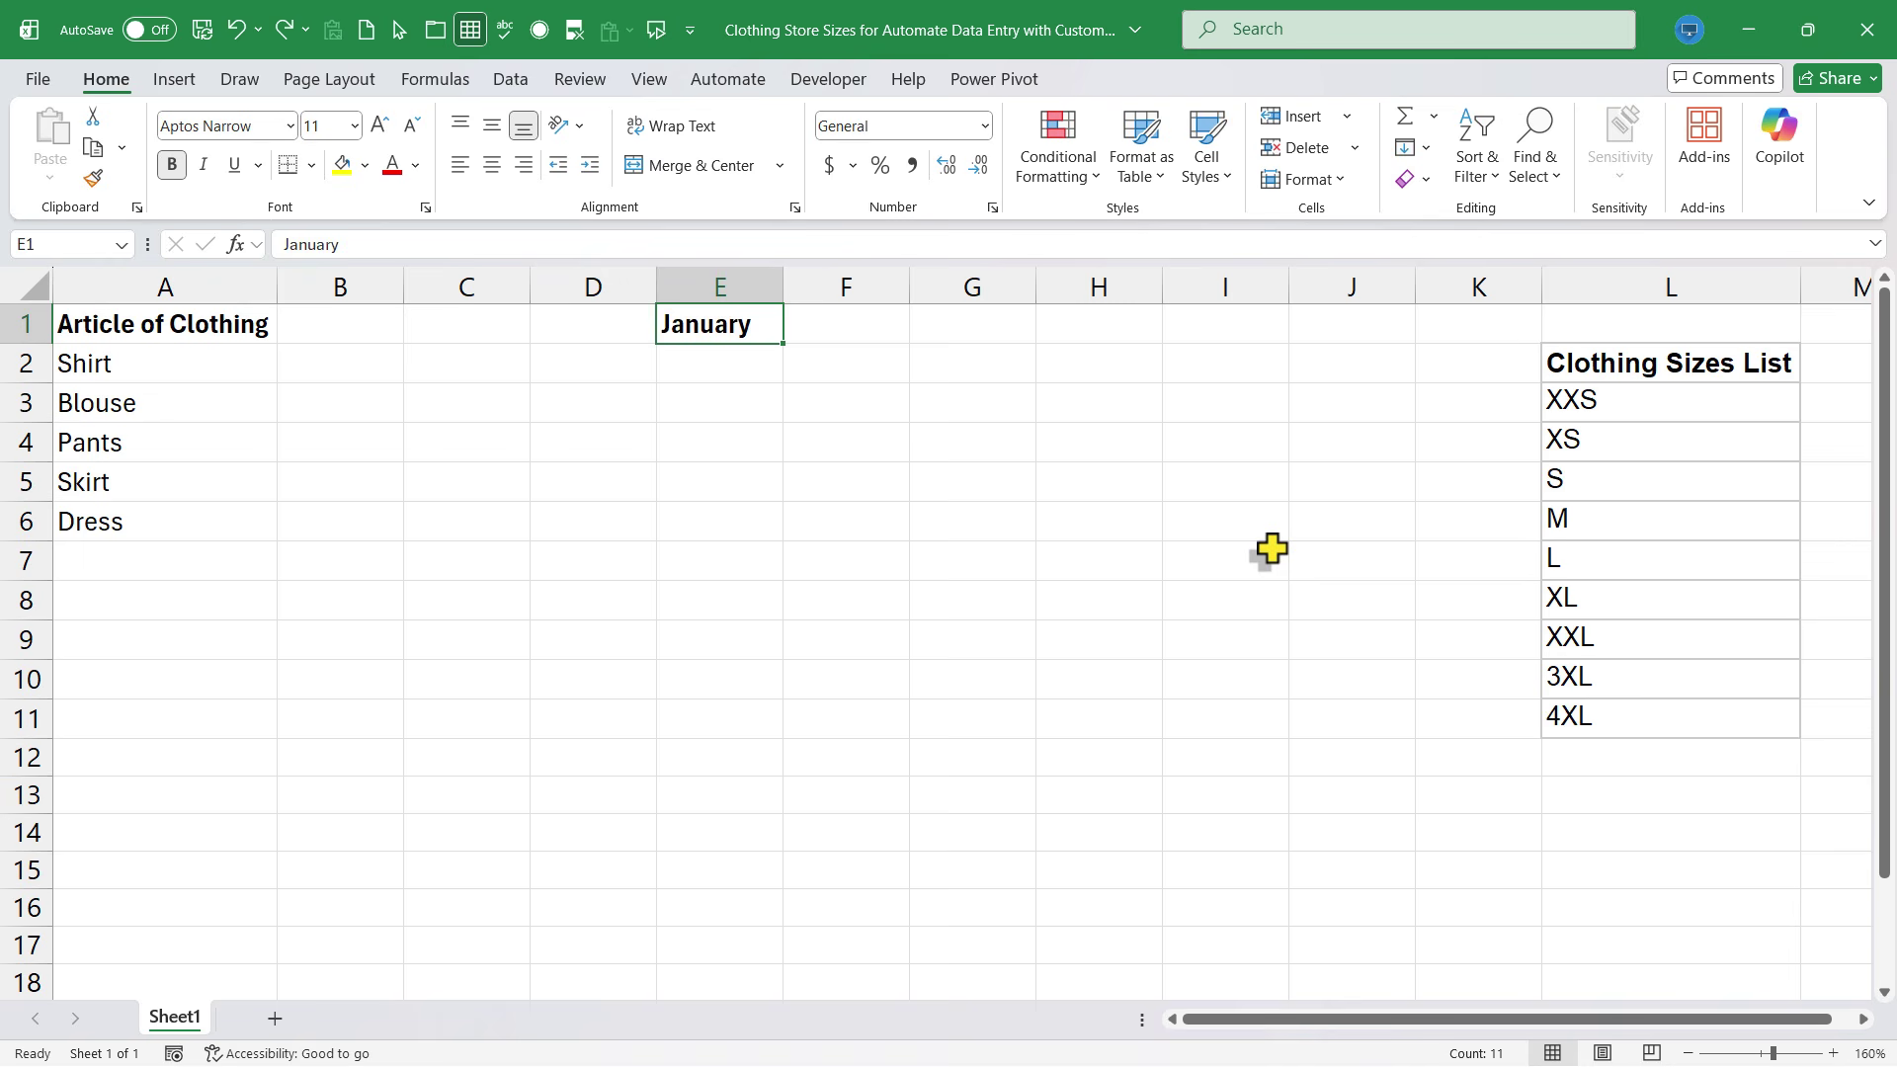
{"action": "key", "text": "ctrl+z"}
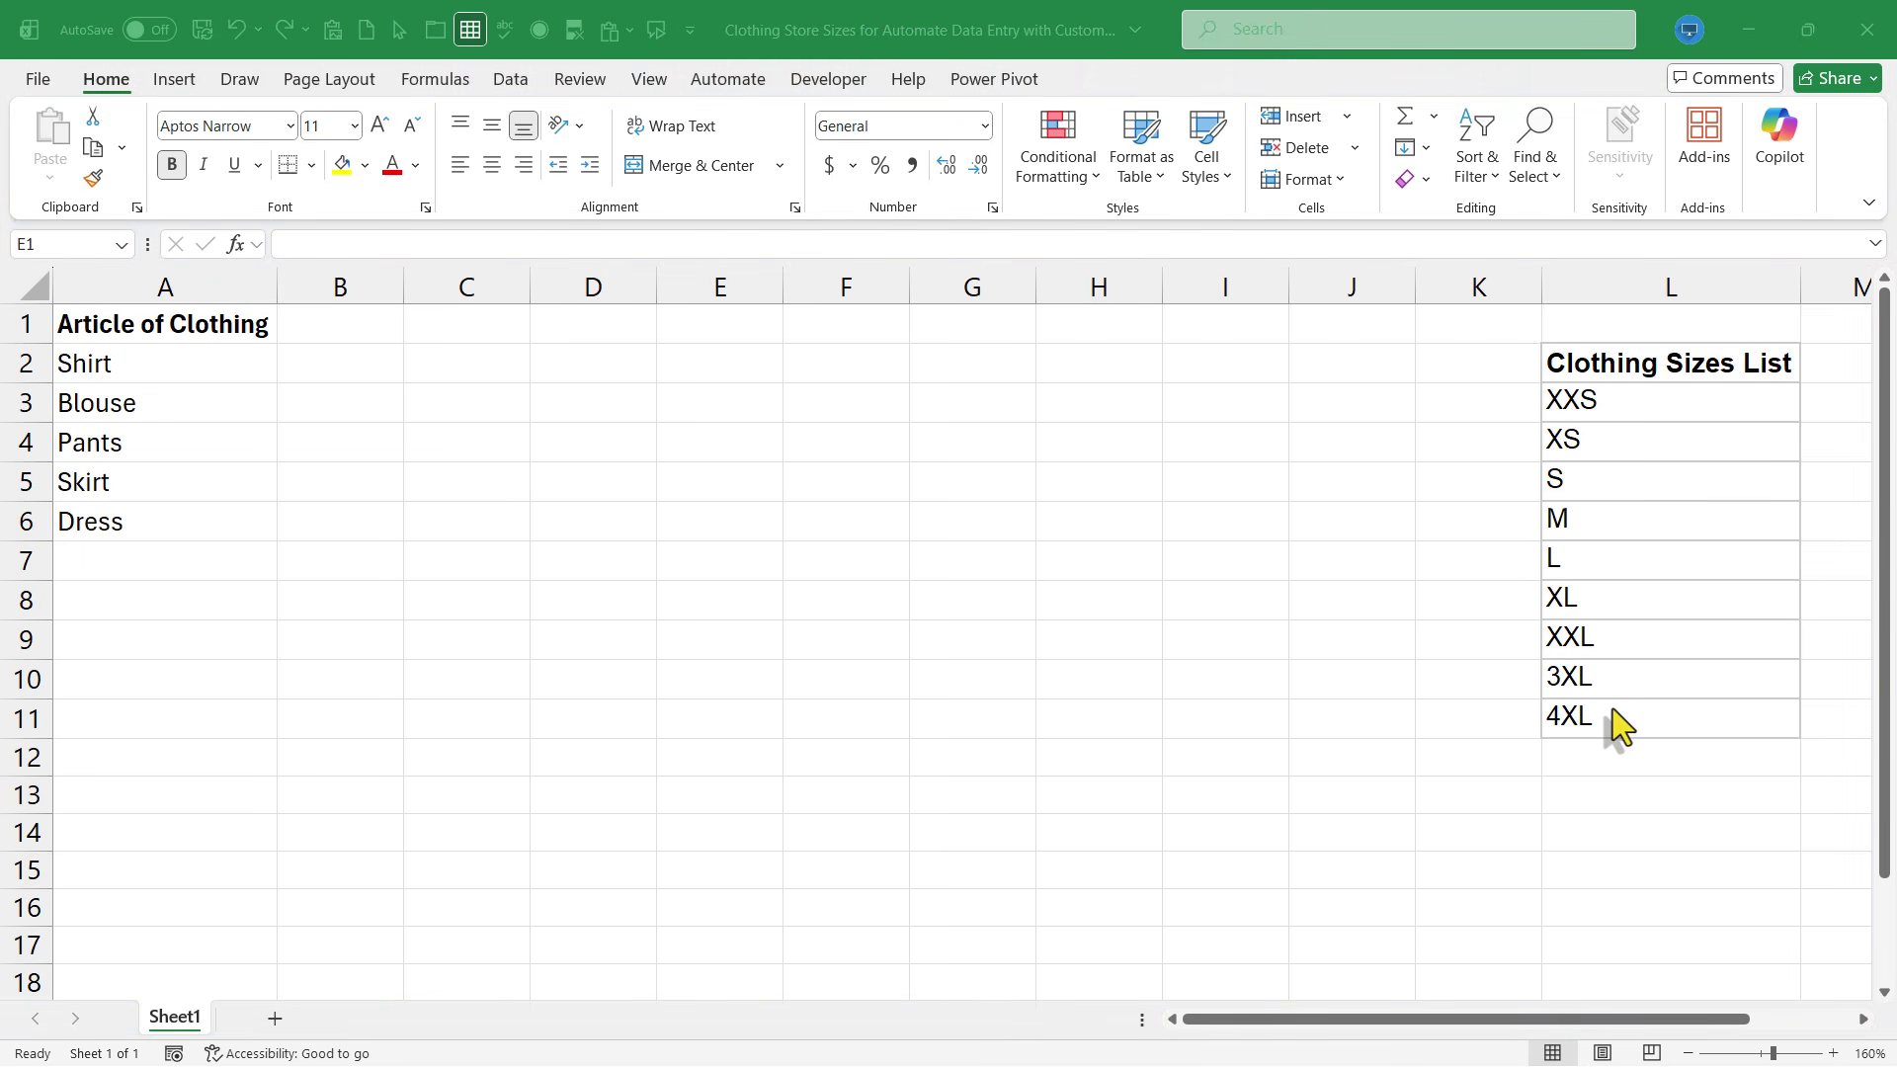
Open Excel Options on the Advanced page, scrolled to the General section's Edit Custom Lists
{"action": "left_click", "coordinate": [29, 81]}
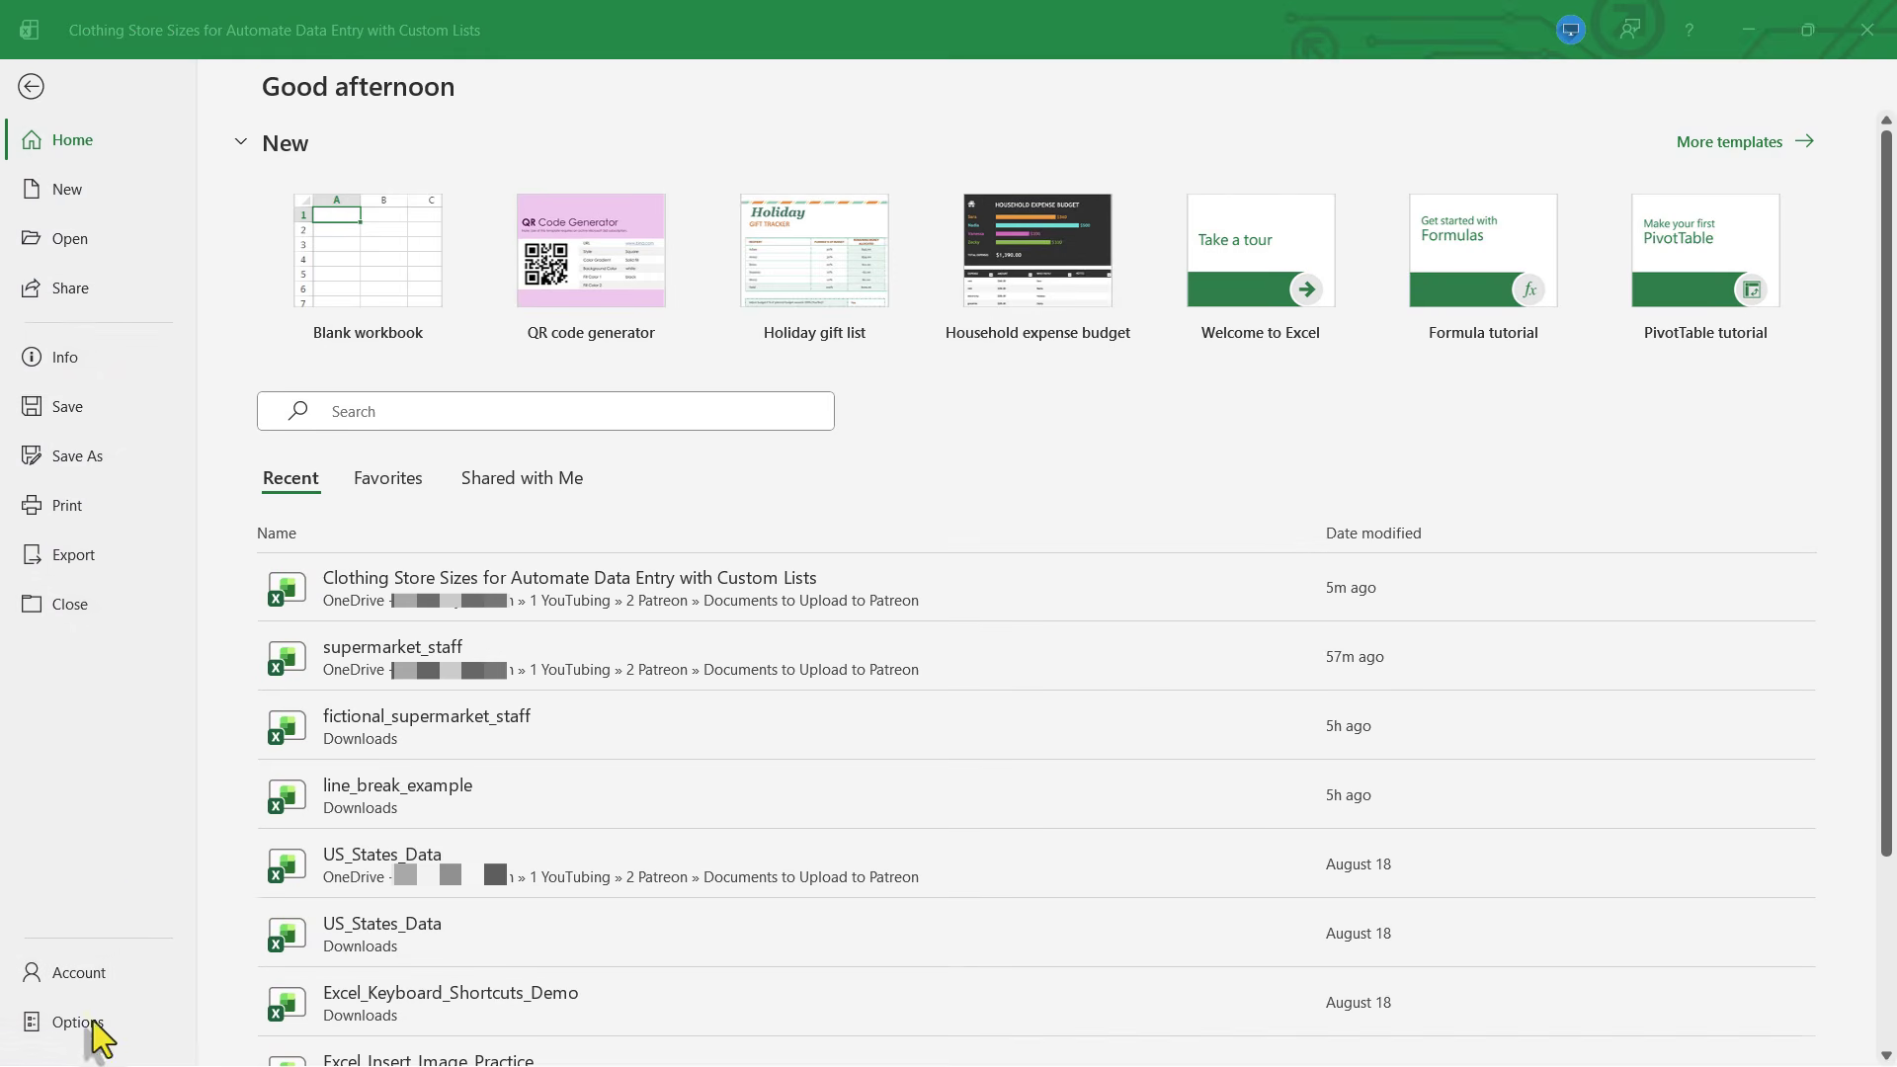
{"action": "left_click", "coordinate": [79, 1024]}
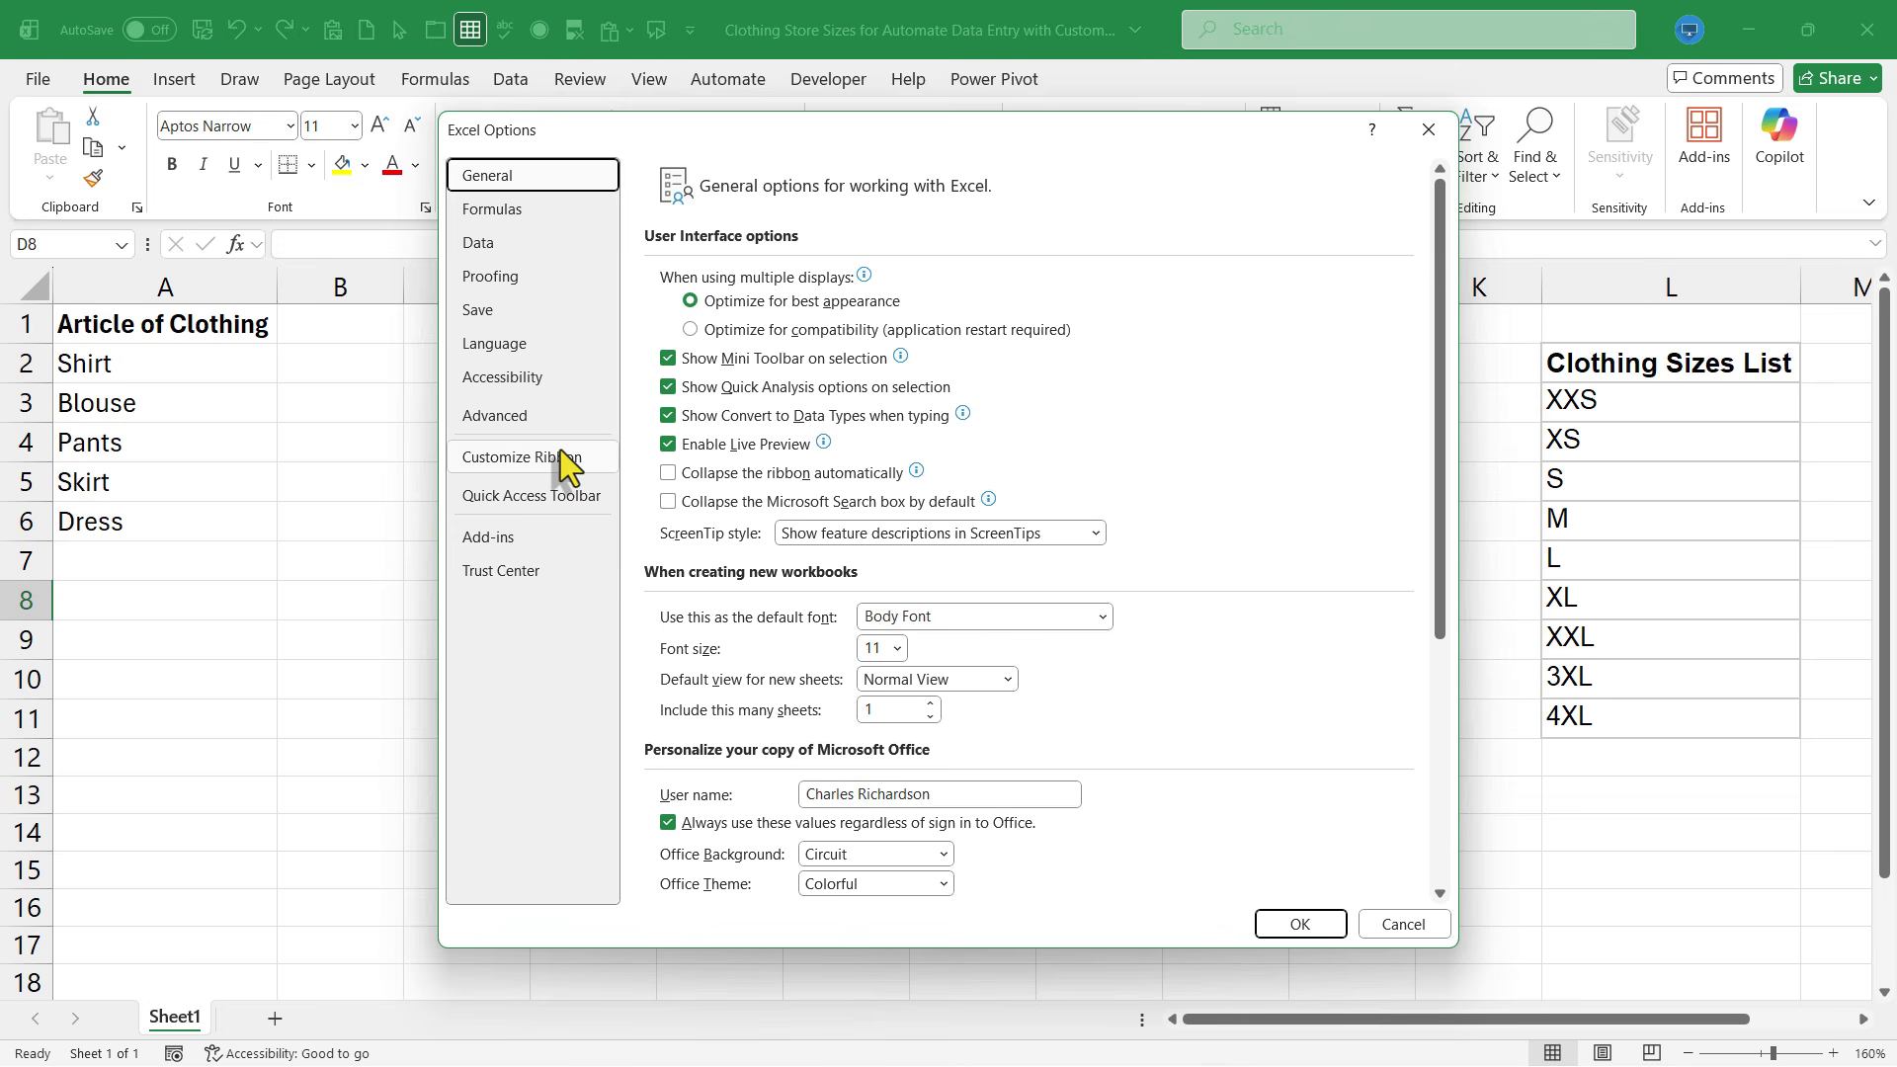
{"action": "left_click", "coordinate": [531, 417]}
{"action": "scroll", "coordinate": [865, 597], "scroll_direction": "down", "scroll_amount": 7}
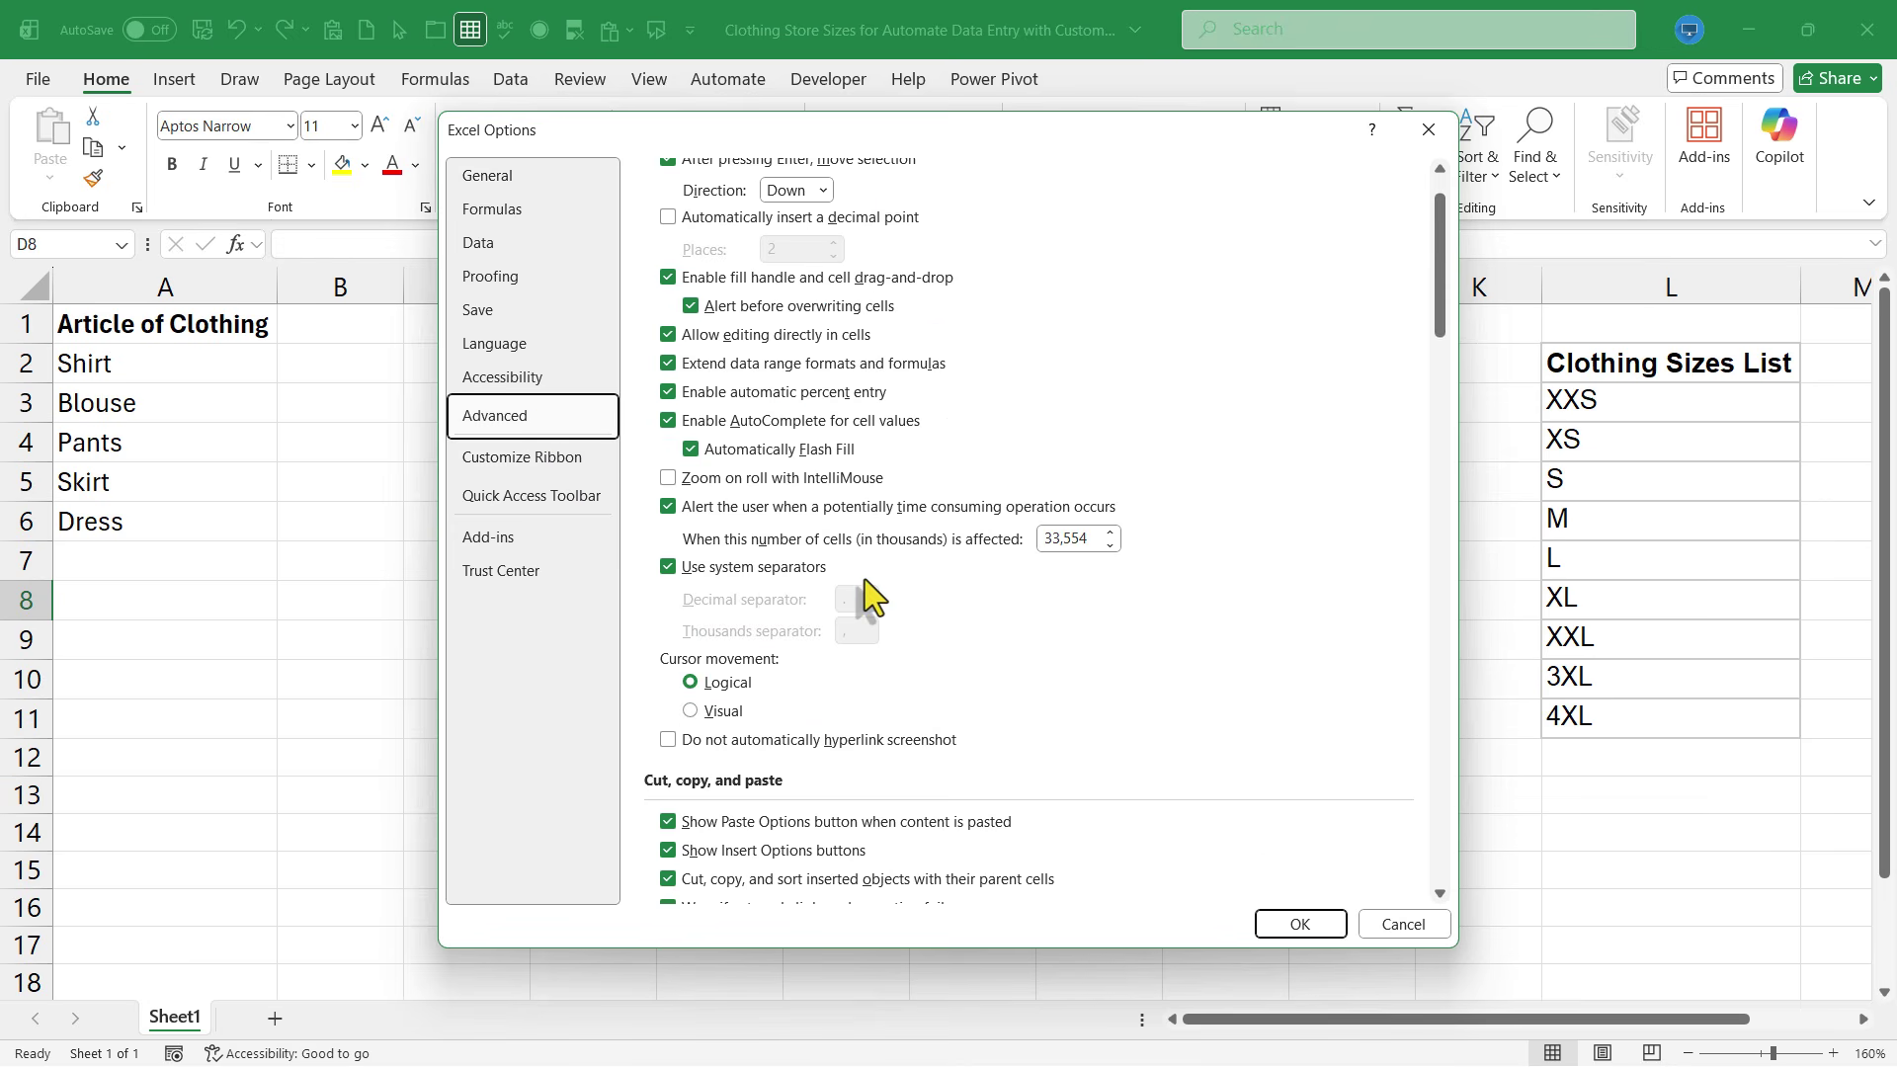
{"action": "scroll", "coordinate": [872, 604], "scroll_direction": "down", "scroll_amount": 12}
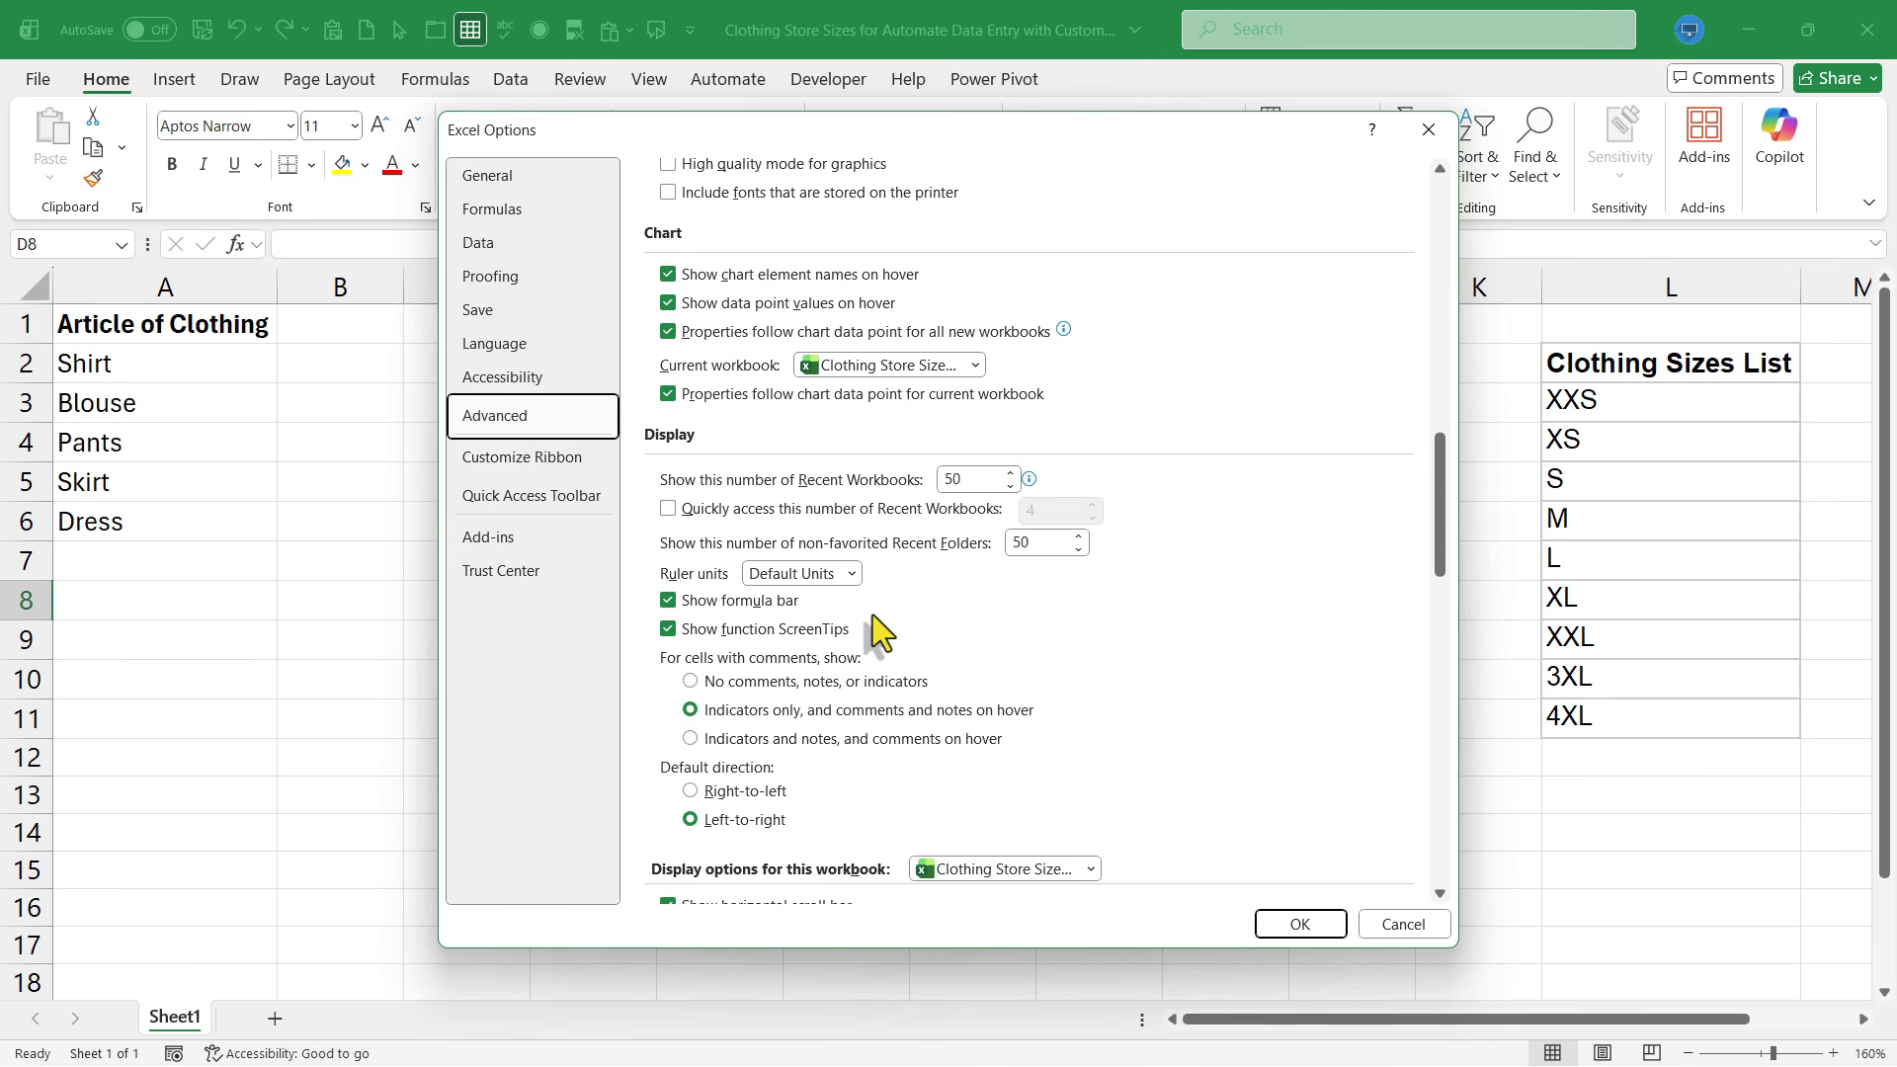
{"action": "scroll", "coordinate": [804, 627], "scroll_direction": "up", "scroll_amount": 1}
{"action": "scroll", "coordinate": [805, 622], "scroll_direction": "down", "scroll_amount": 8}
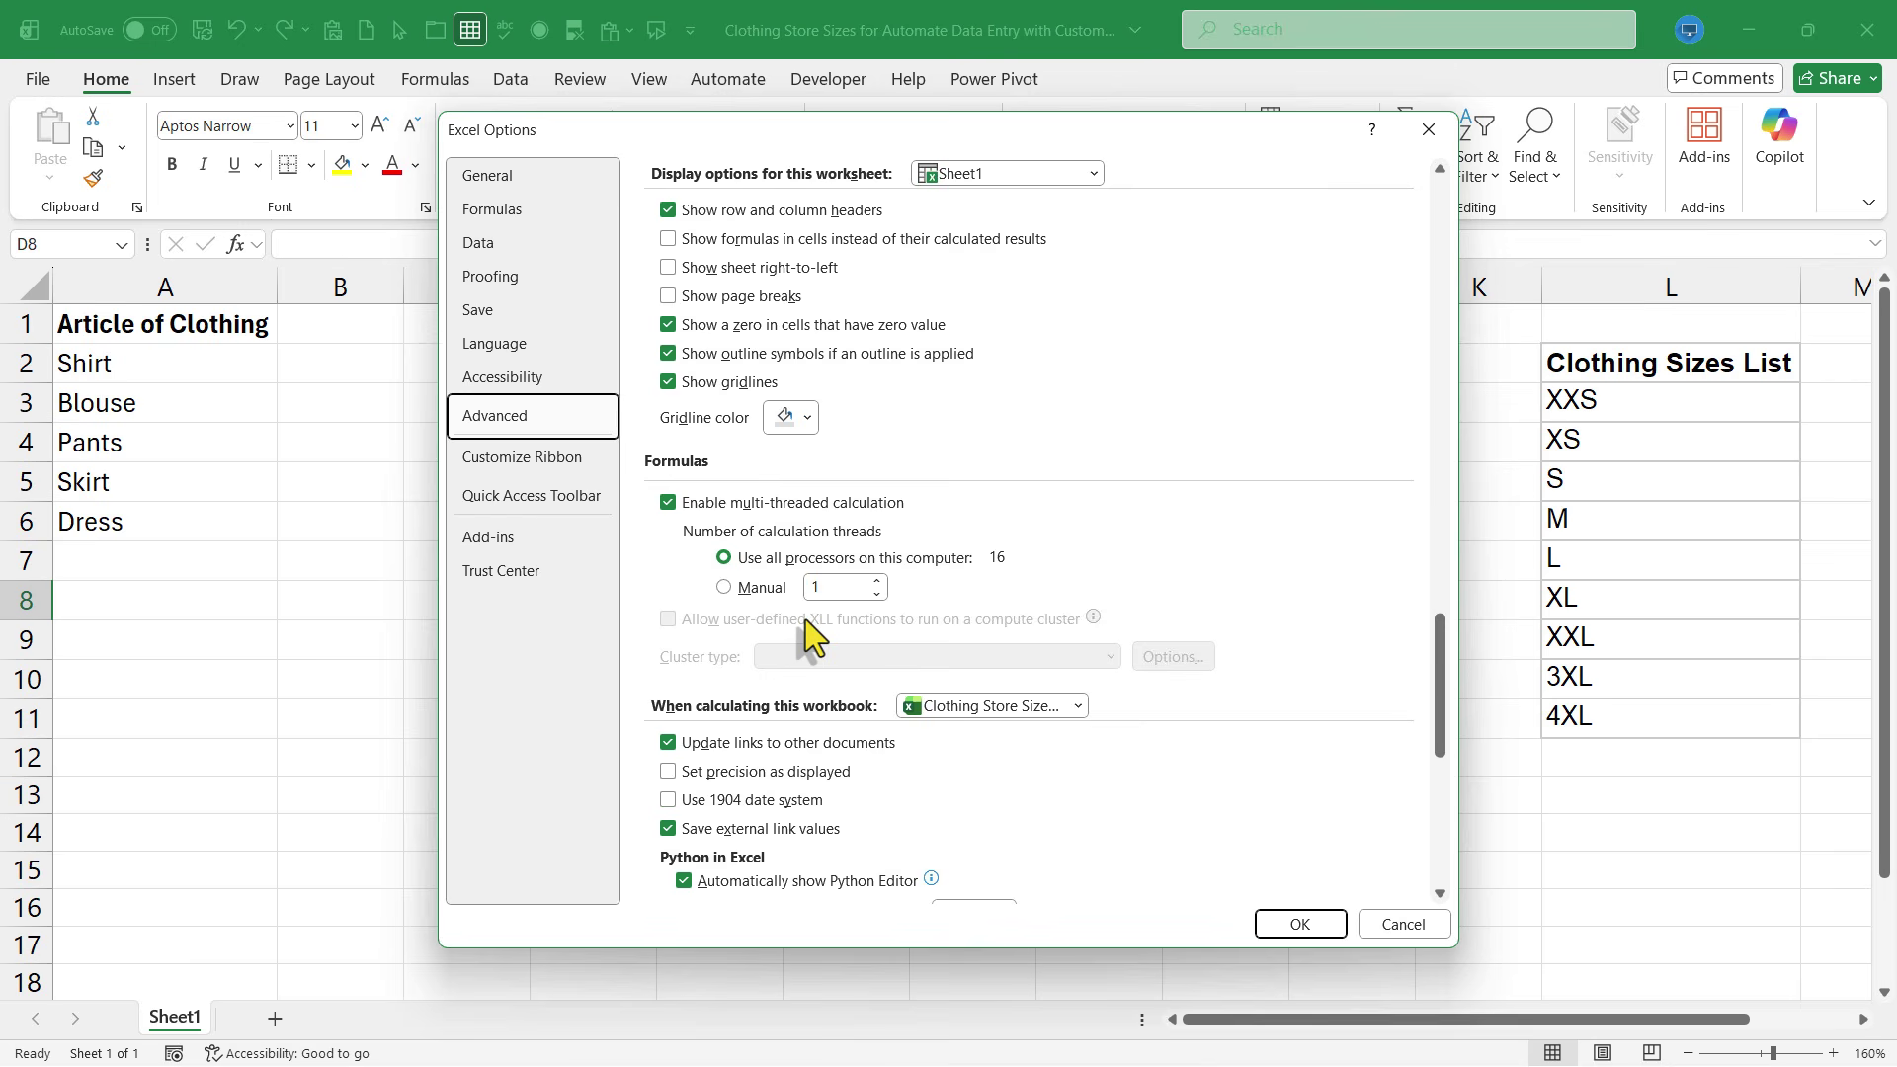
{"action": "scroll", "coordinate": [805, 637], "scroll_direction": "down", "scroll_amount": 1}
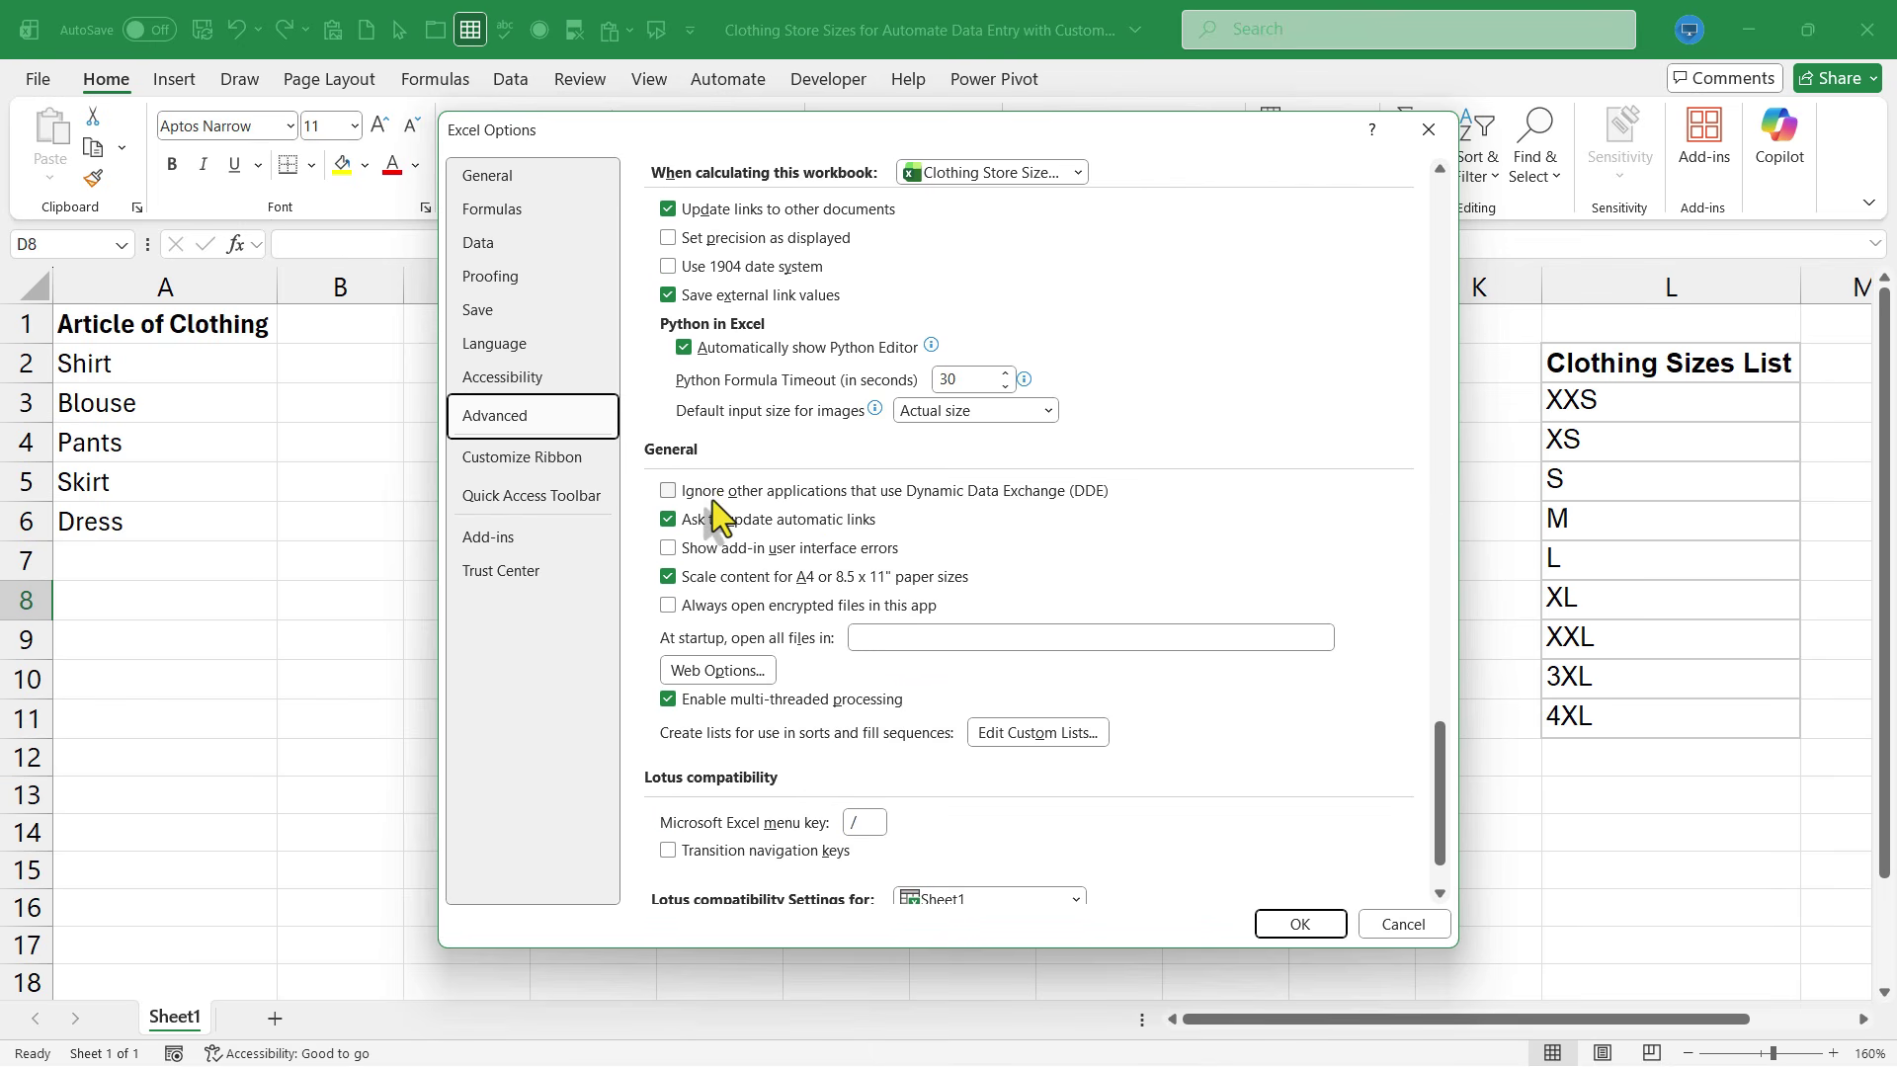
Import the sizes in L3:L11 (XXS–4XL) as a new custom list and close Excel Options
{"action": "left_click", "coordinate": [1026, 733]}
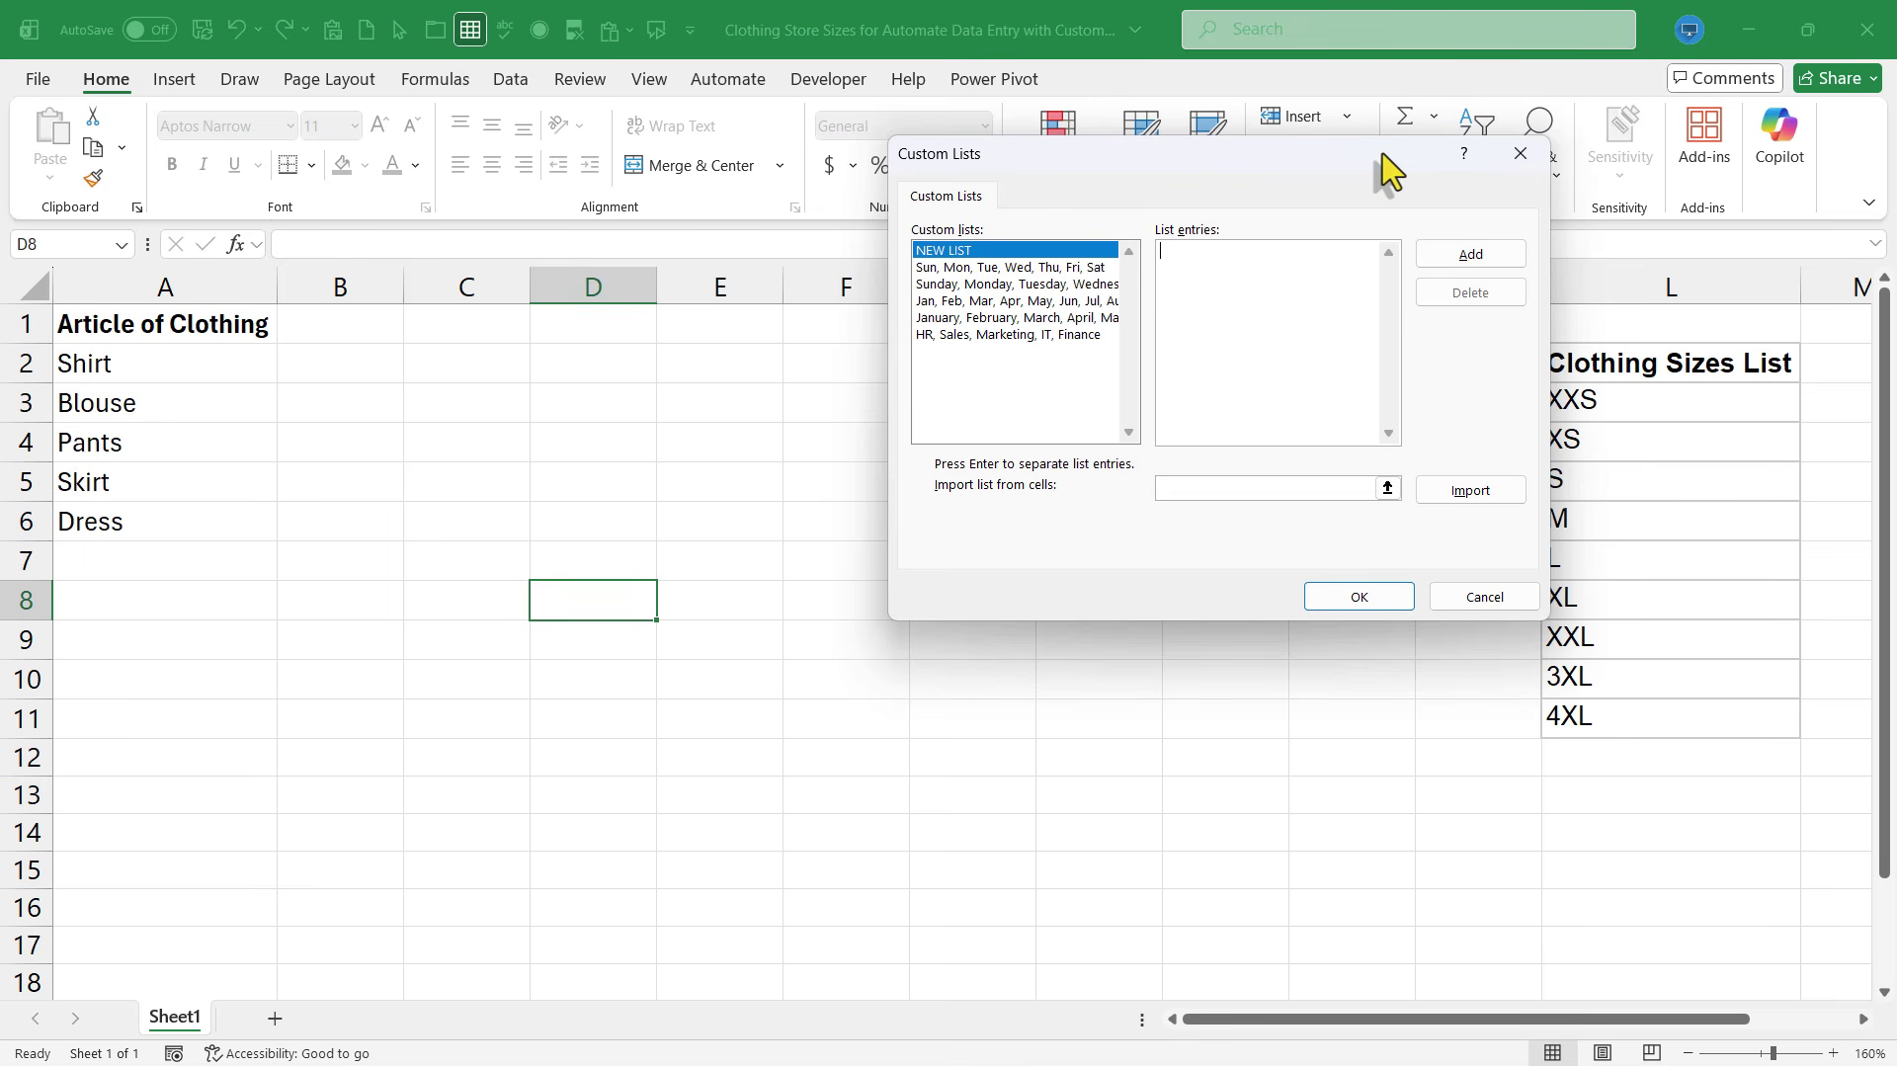
{"action": "left_click_drag", "start_coordinate": [1383, 153], "coordinate": [1216, 156]}
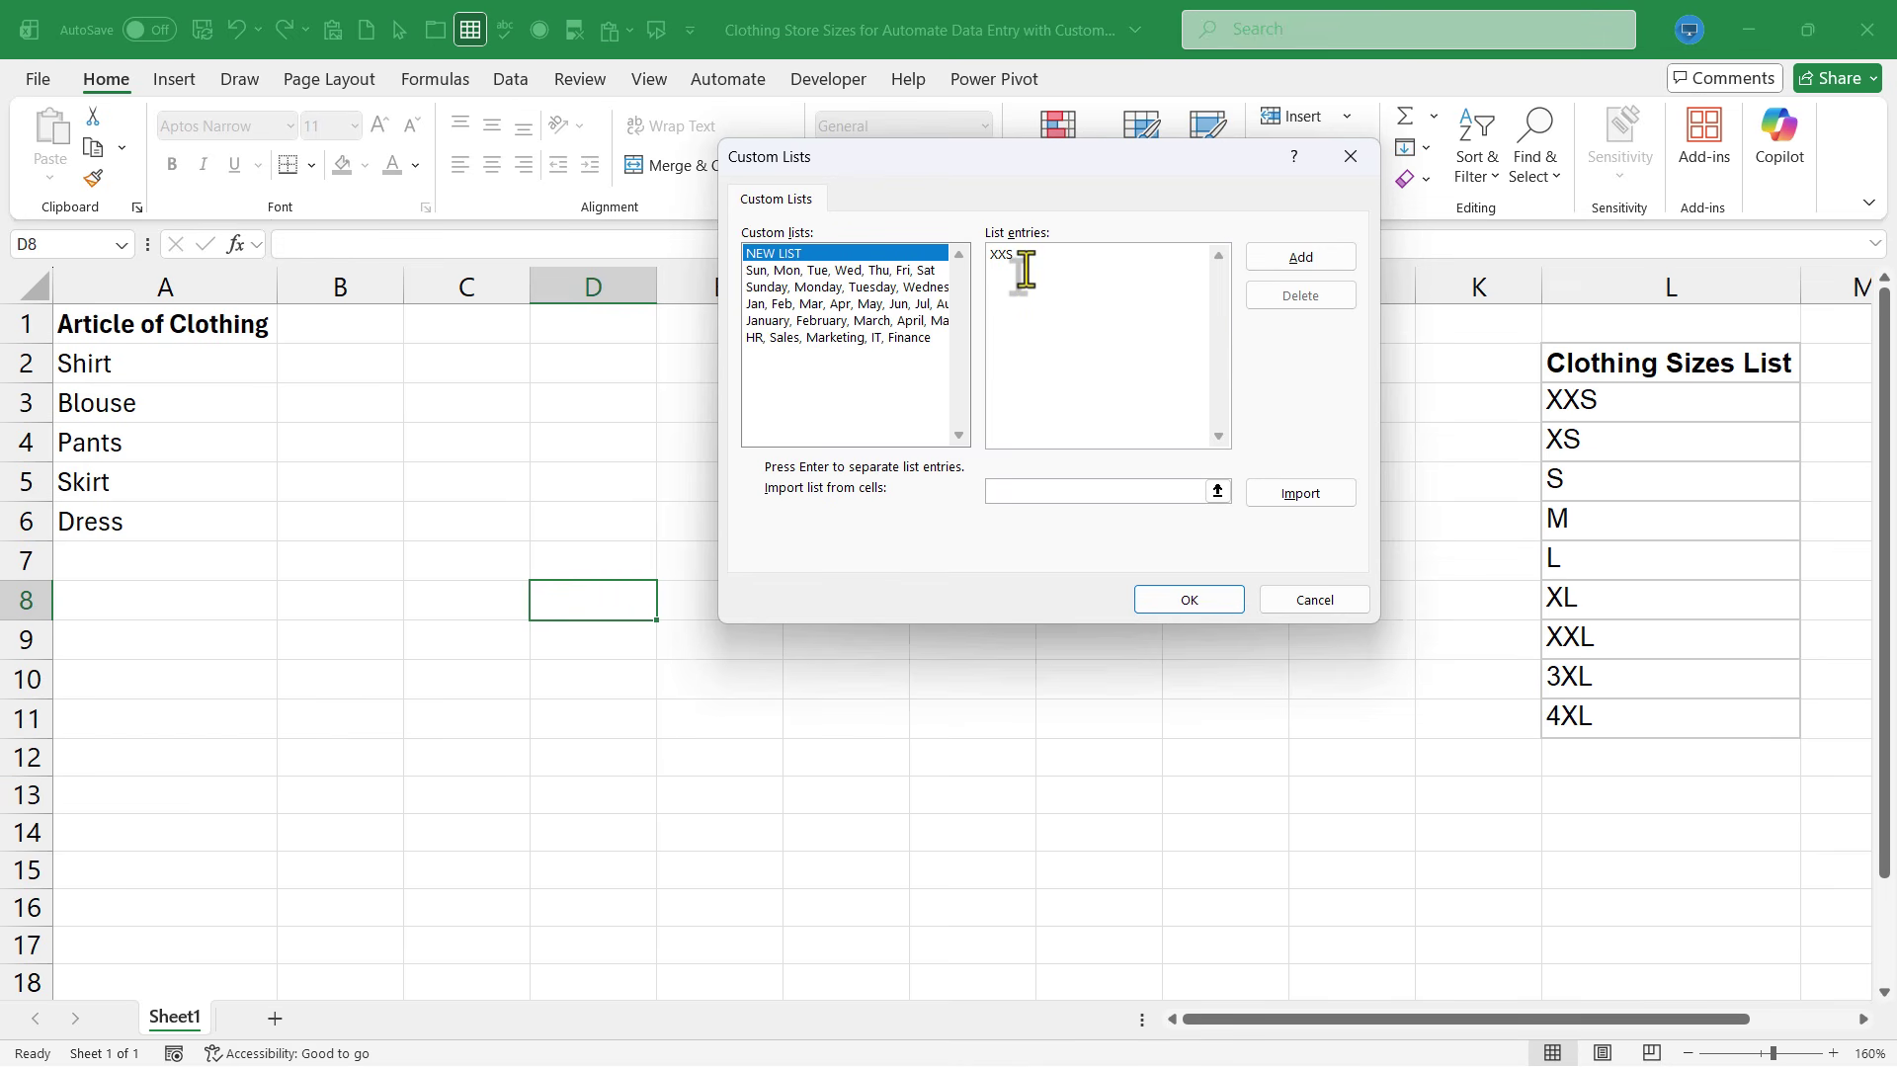
{"action": "left_click", "coordinate": [945, 253]}
{"action": "key", "text": "Tab"}
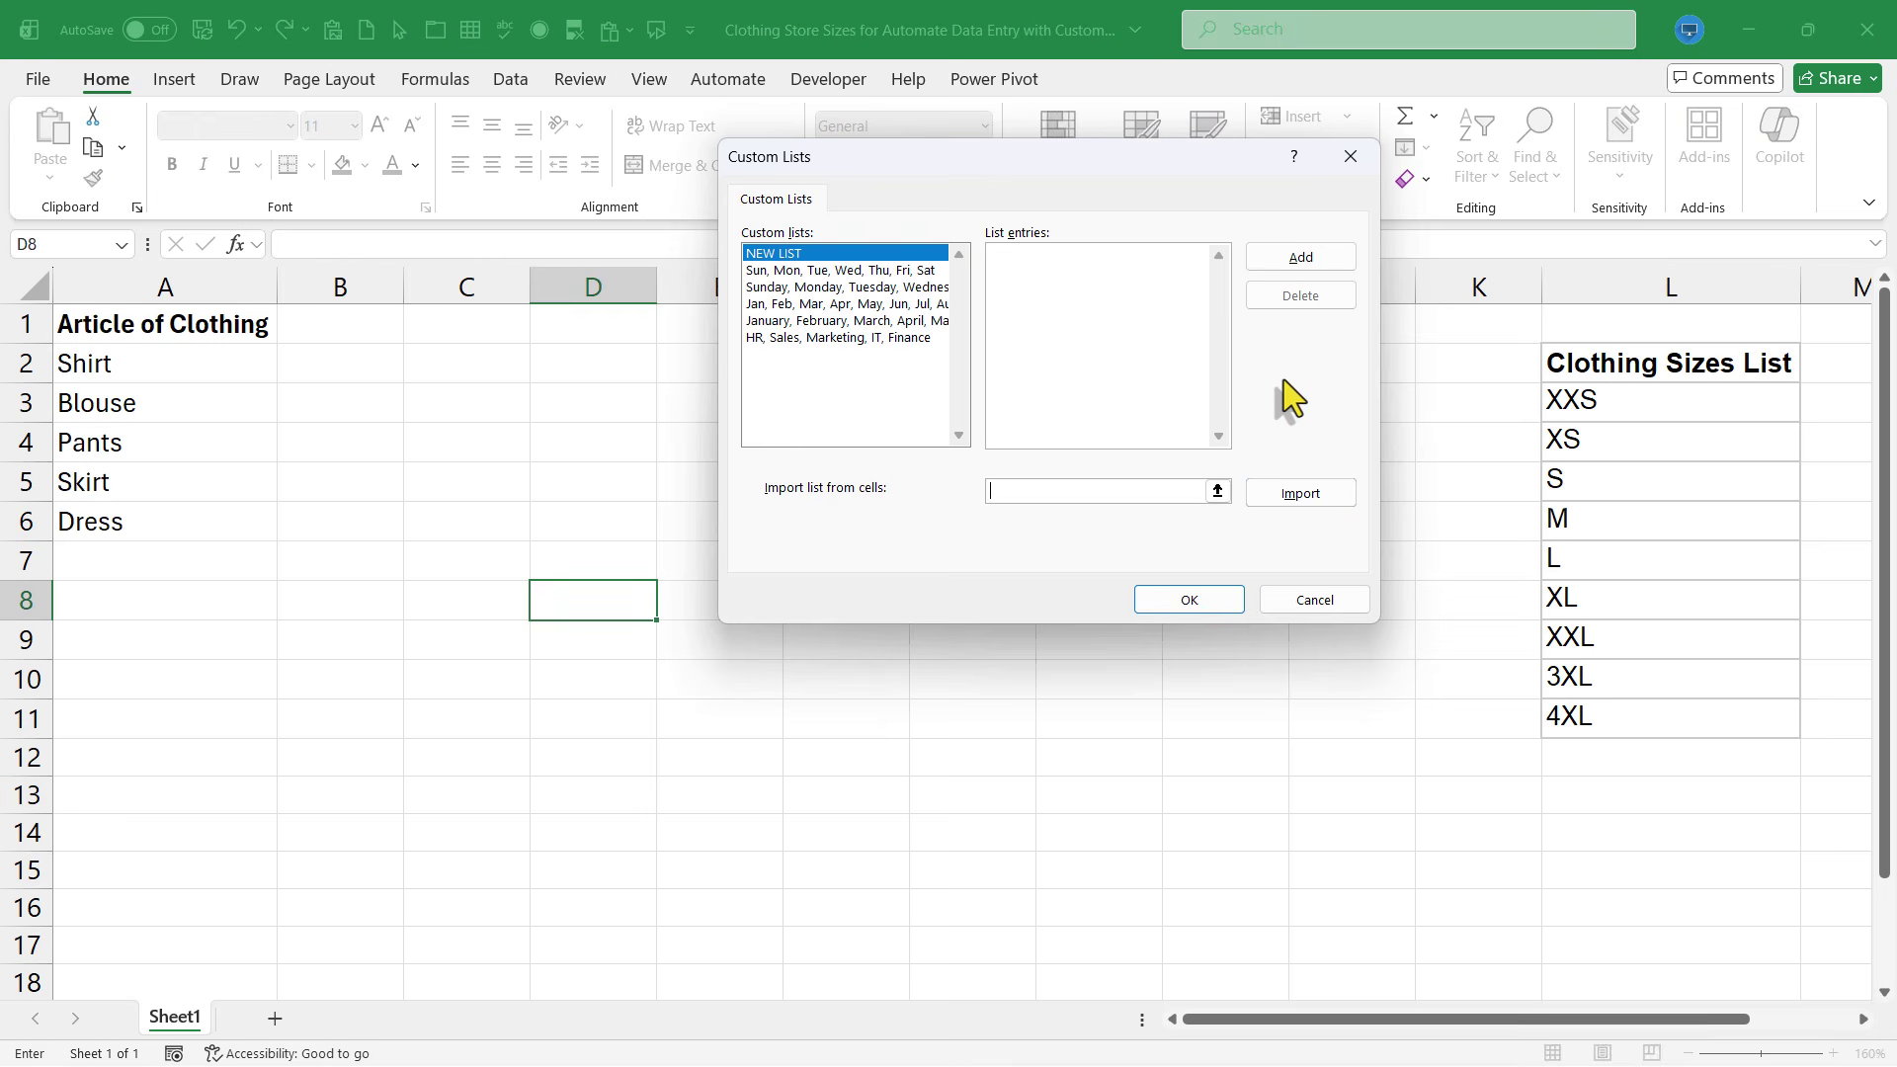
{"action": "left_click", "coordinate": [1219, 491]}
{"action": "left_click_drag", "start_coordinate": [1613, 397], "coordinate": [1596, 705]}
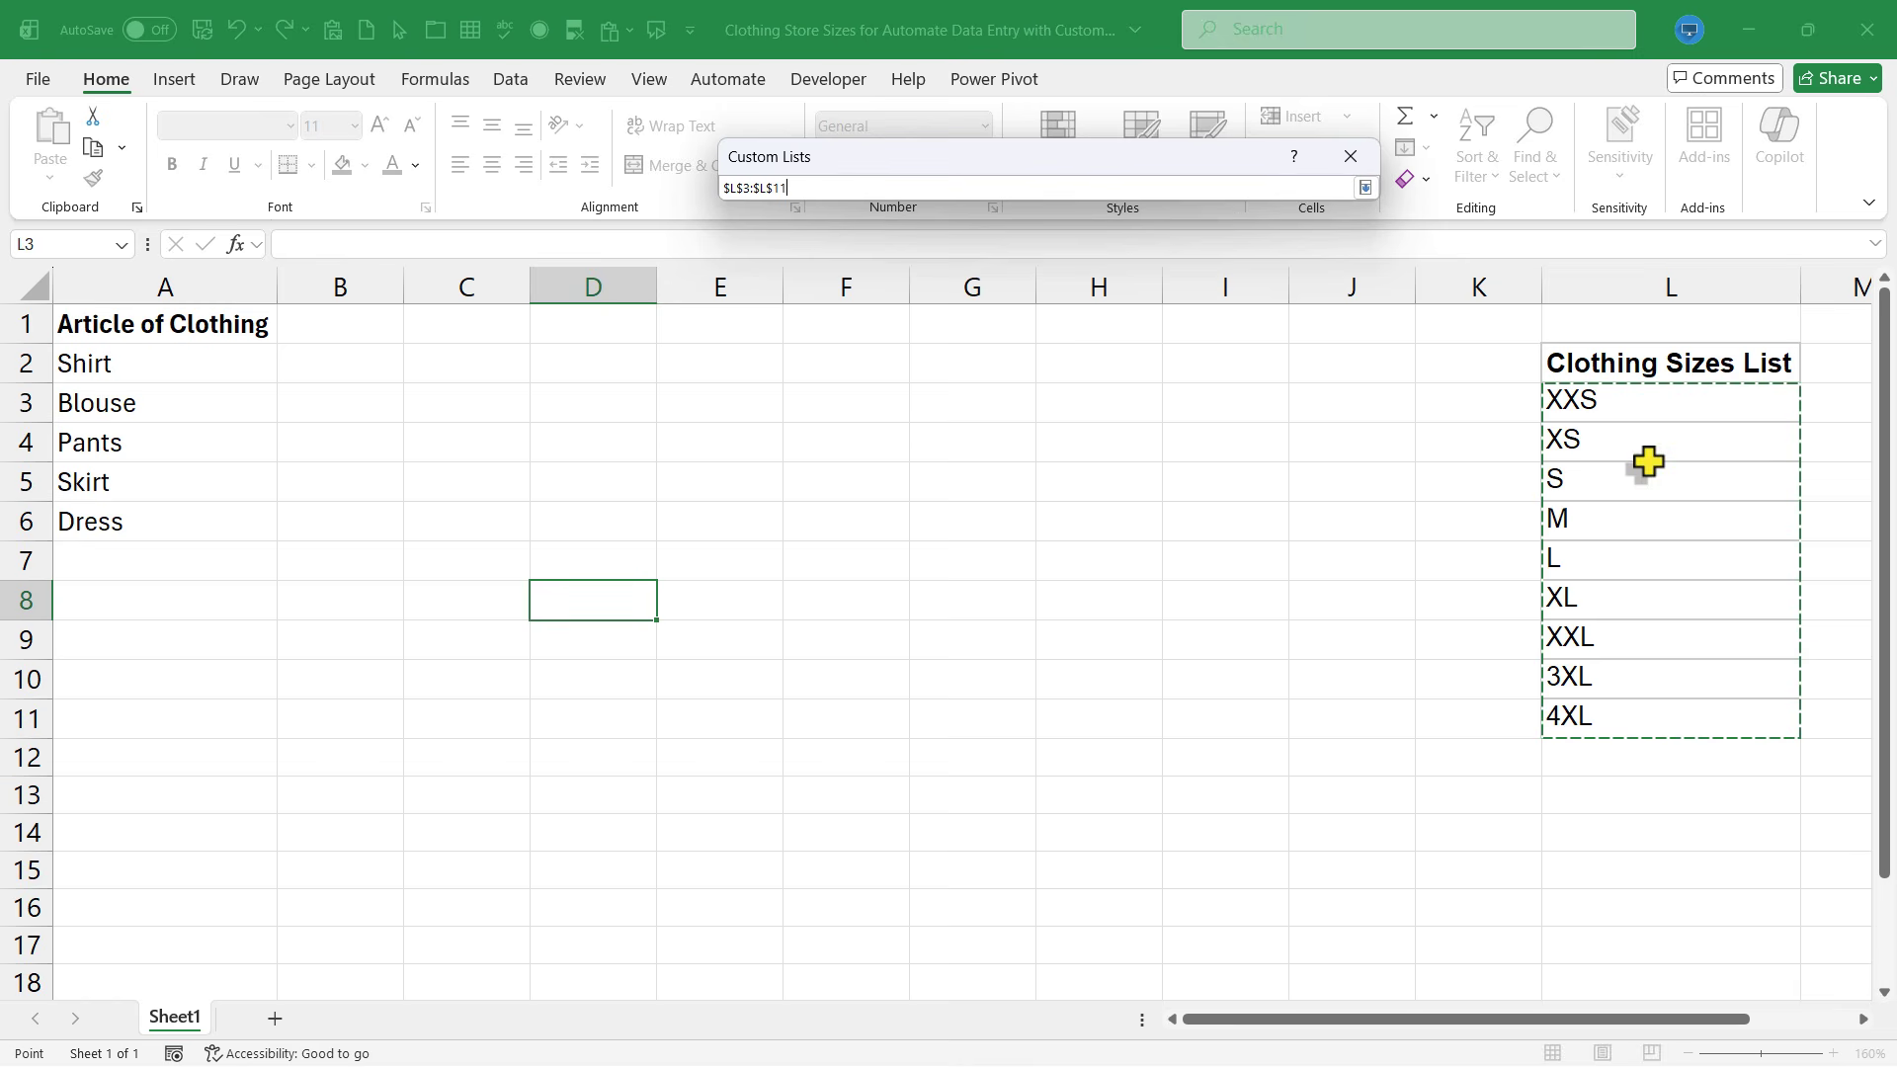
{"action": "left_click", "coordinate": [1366, 188]}
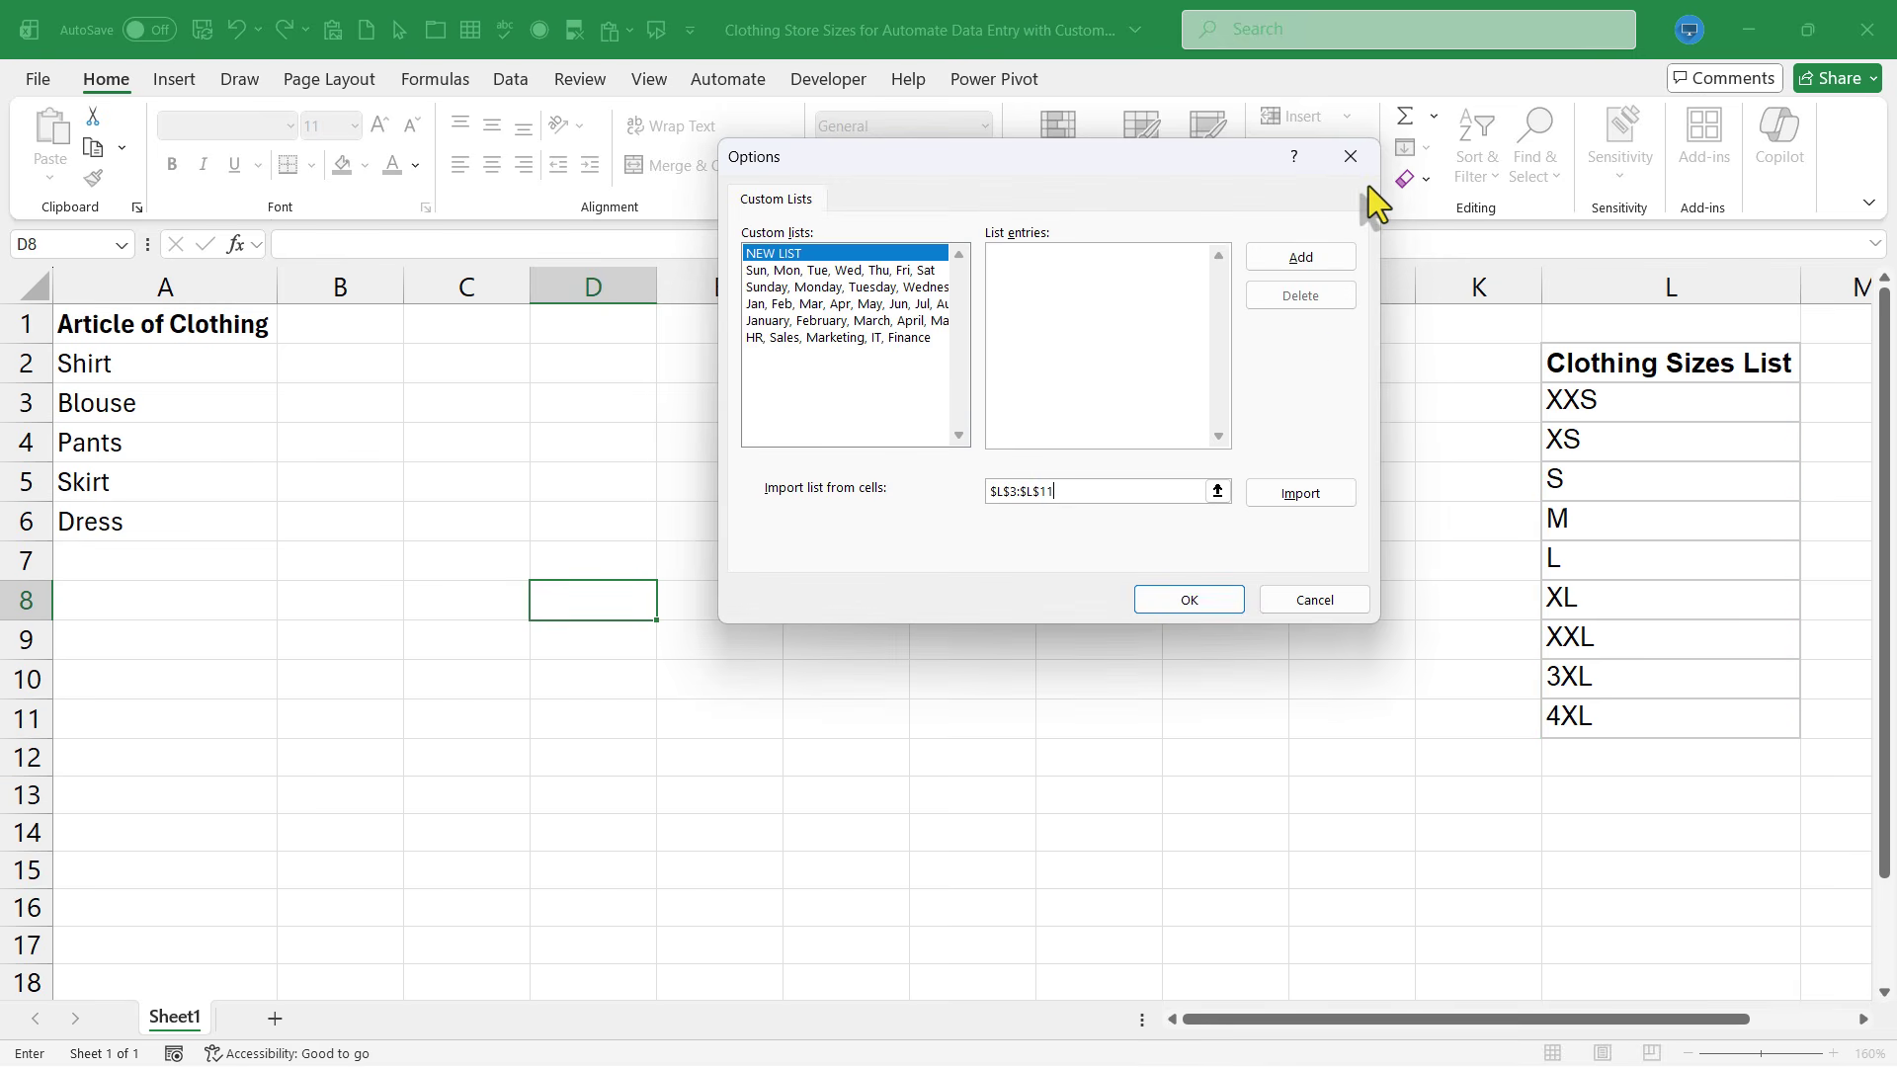
{"action": "left_click", "coordinate": [1326, 494]}
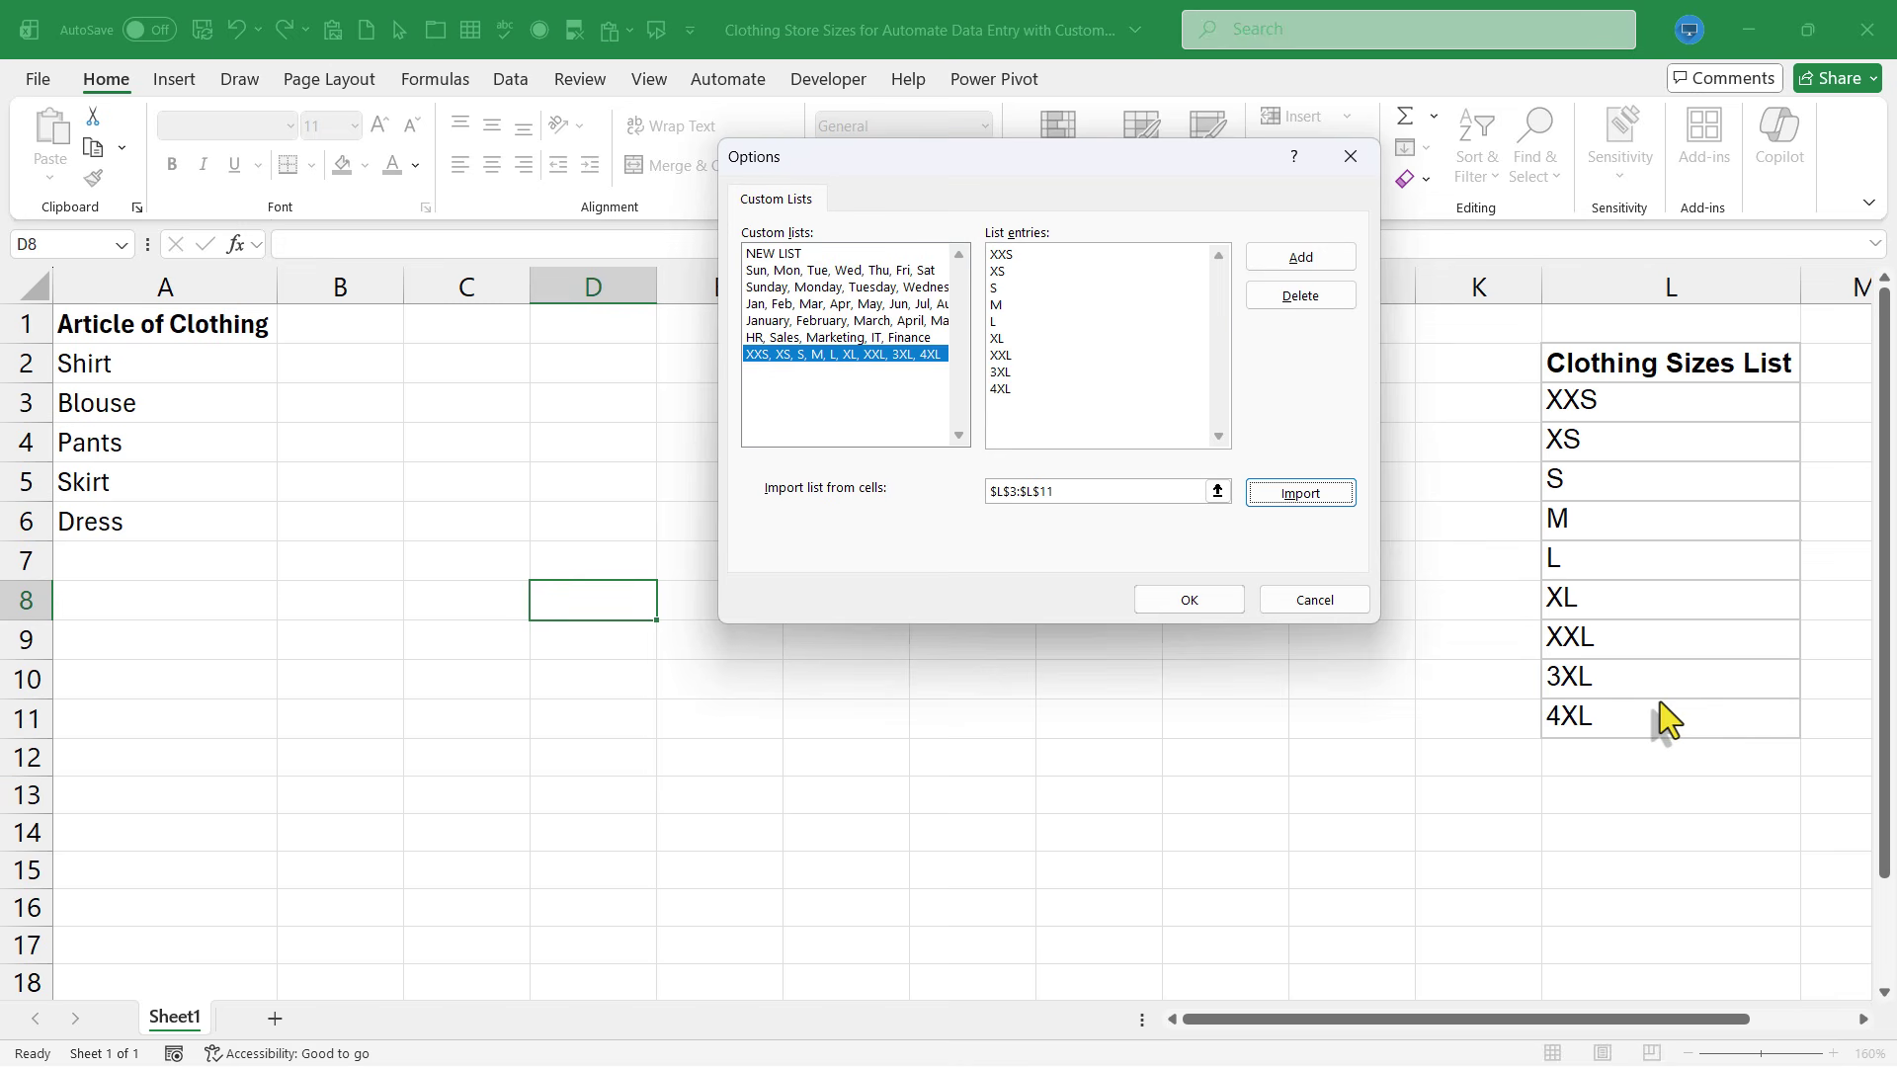
{"action": "left_click", "coordinate": [1189, 599]}
{"action": "left_click", "coordinate": [1303, 924]}
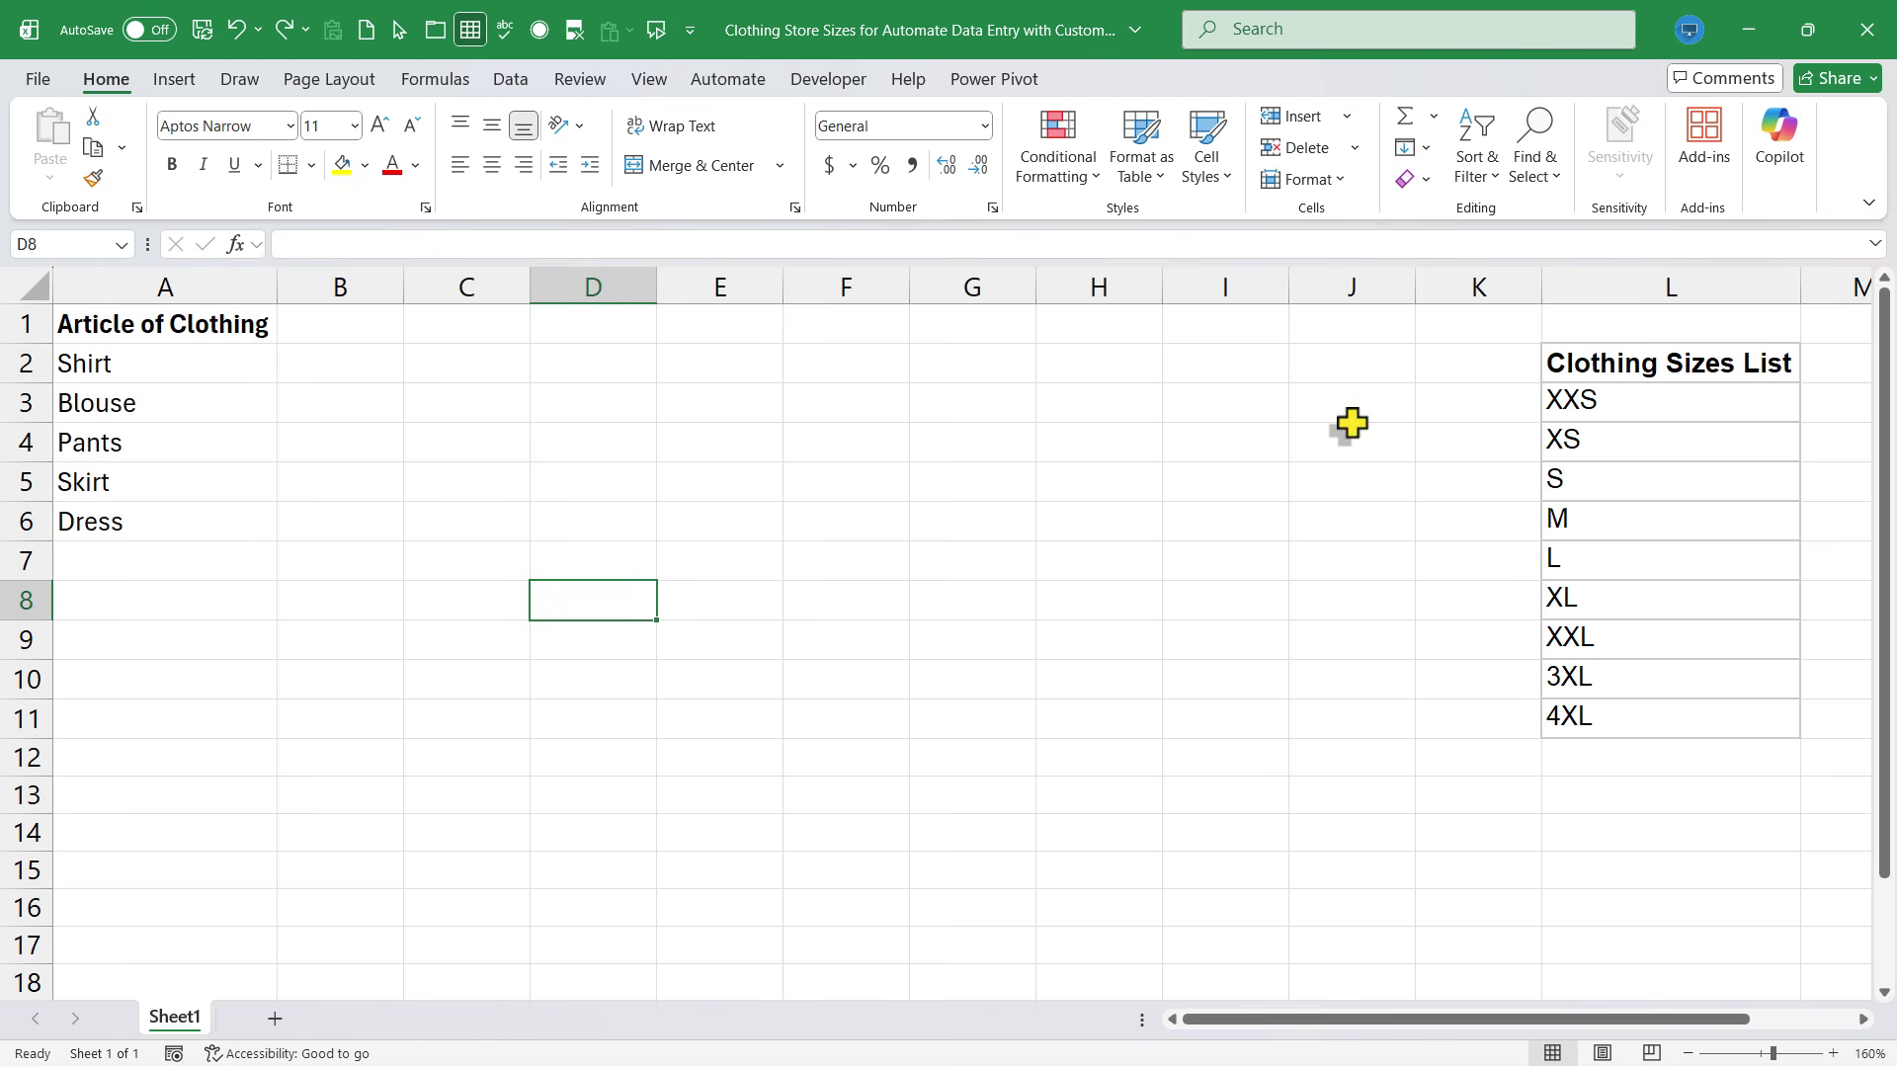
Enter xxs in B1 and auto-fill the size sequence across row 1 to K1
{"action": "left_click", "coordinate": [358, 330]}
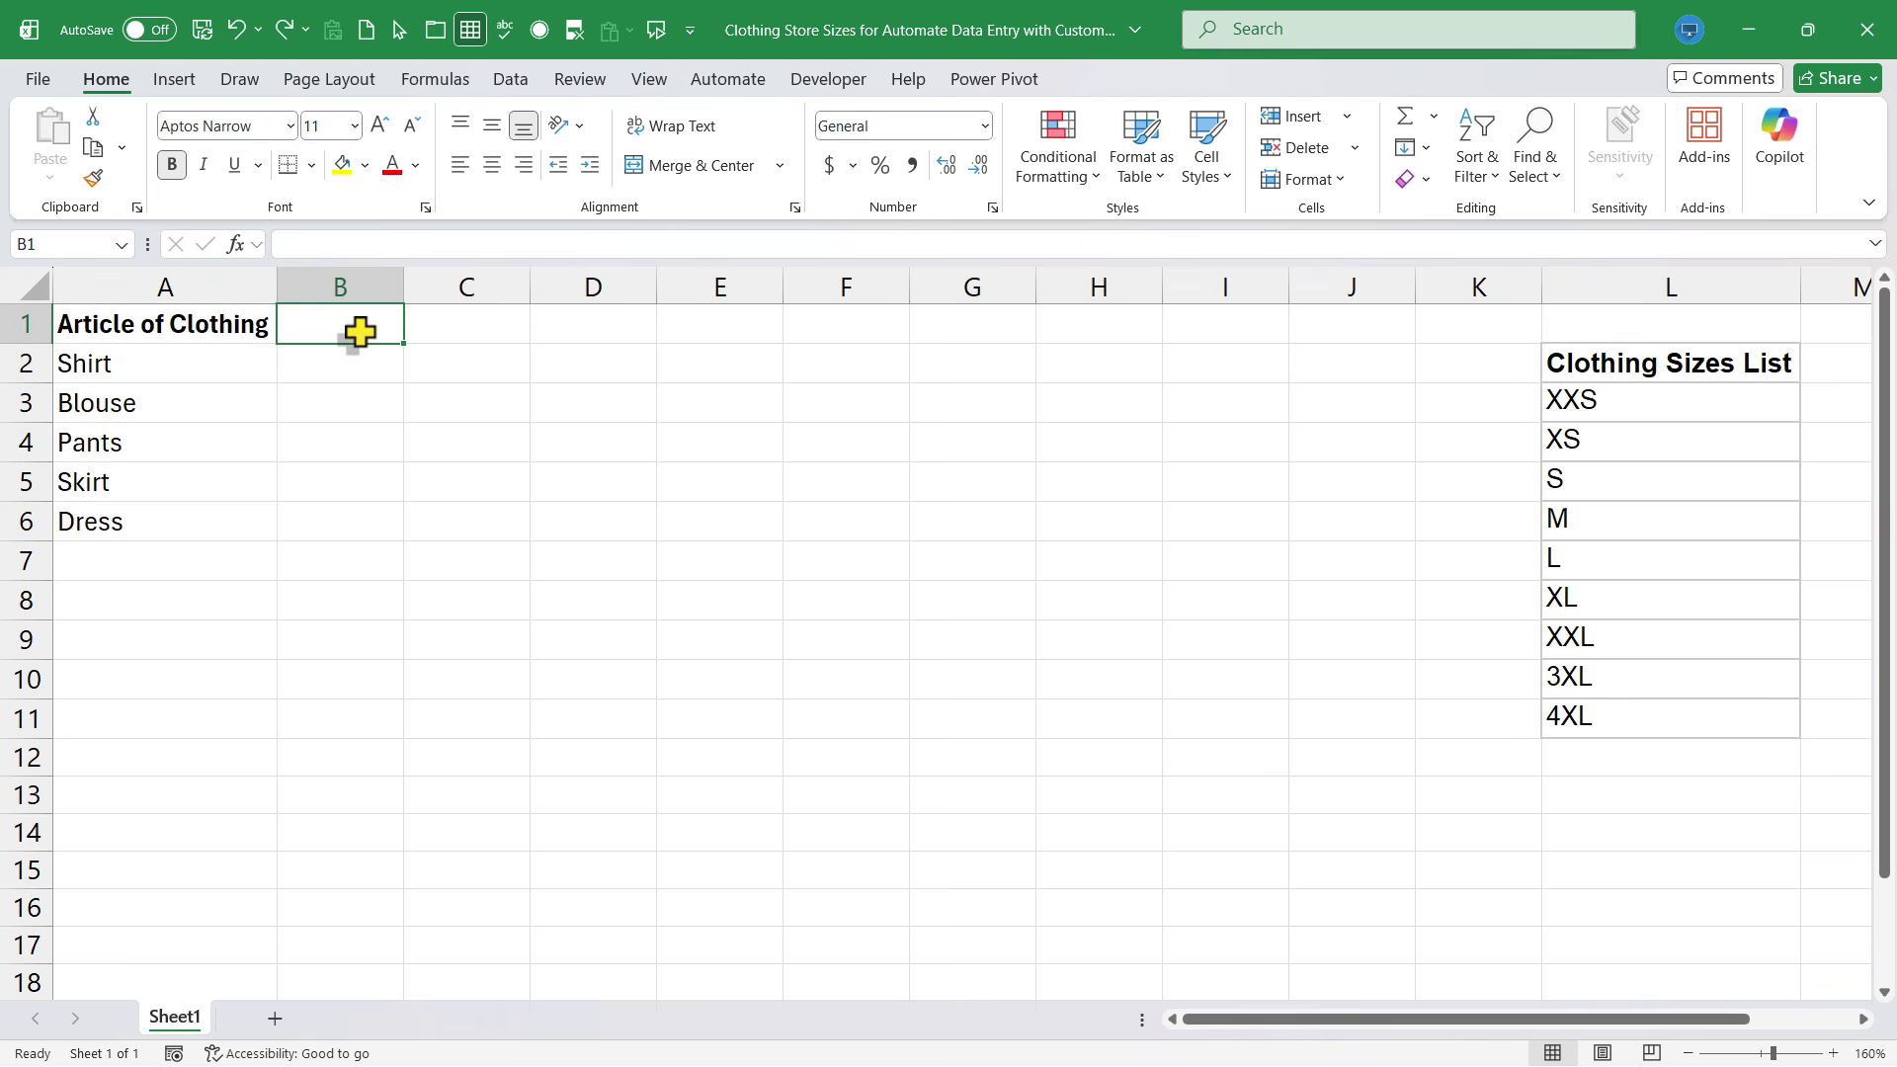
{"action": "type", "text": "xxs"}
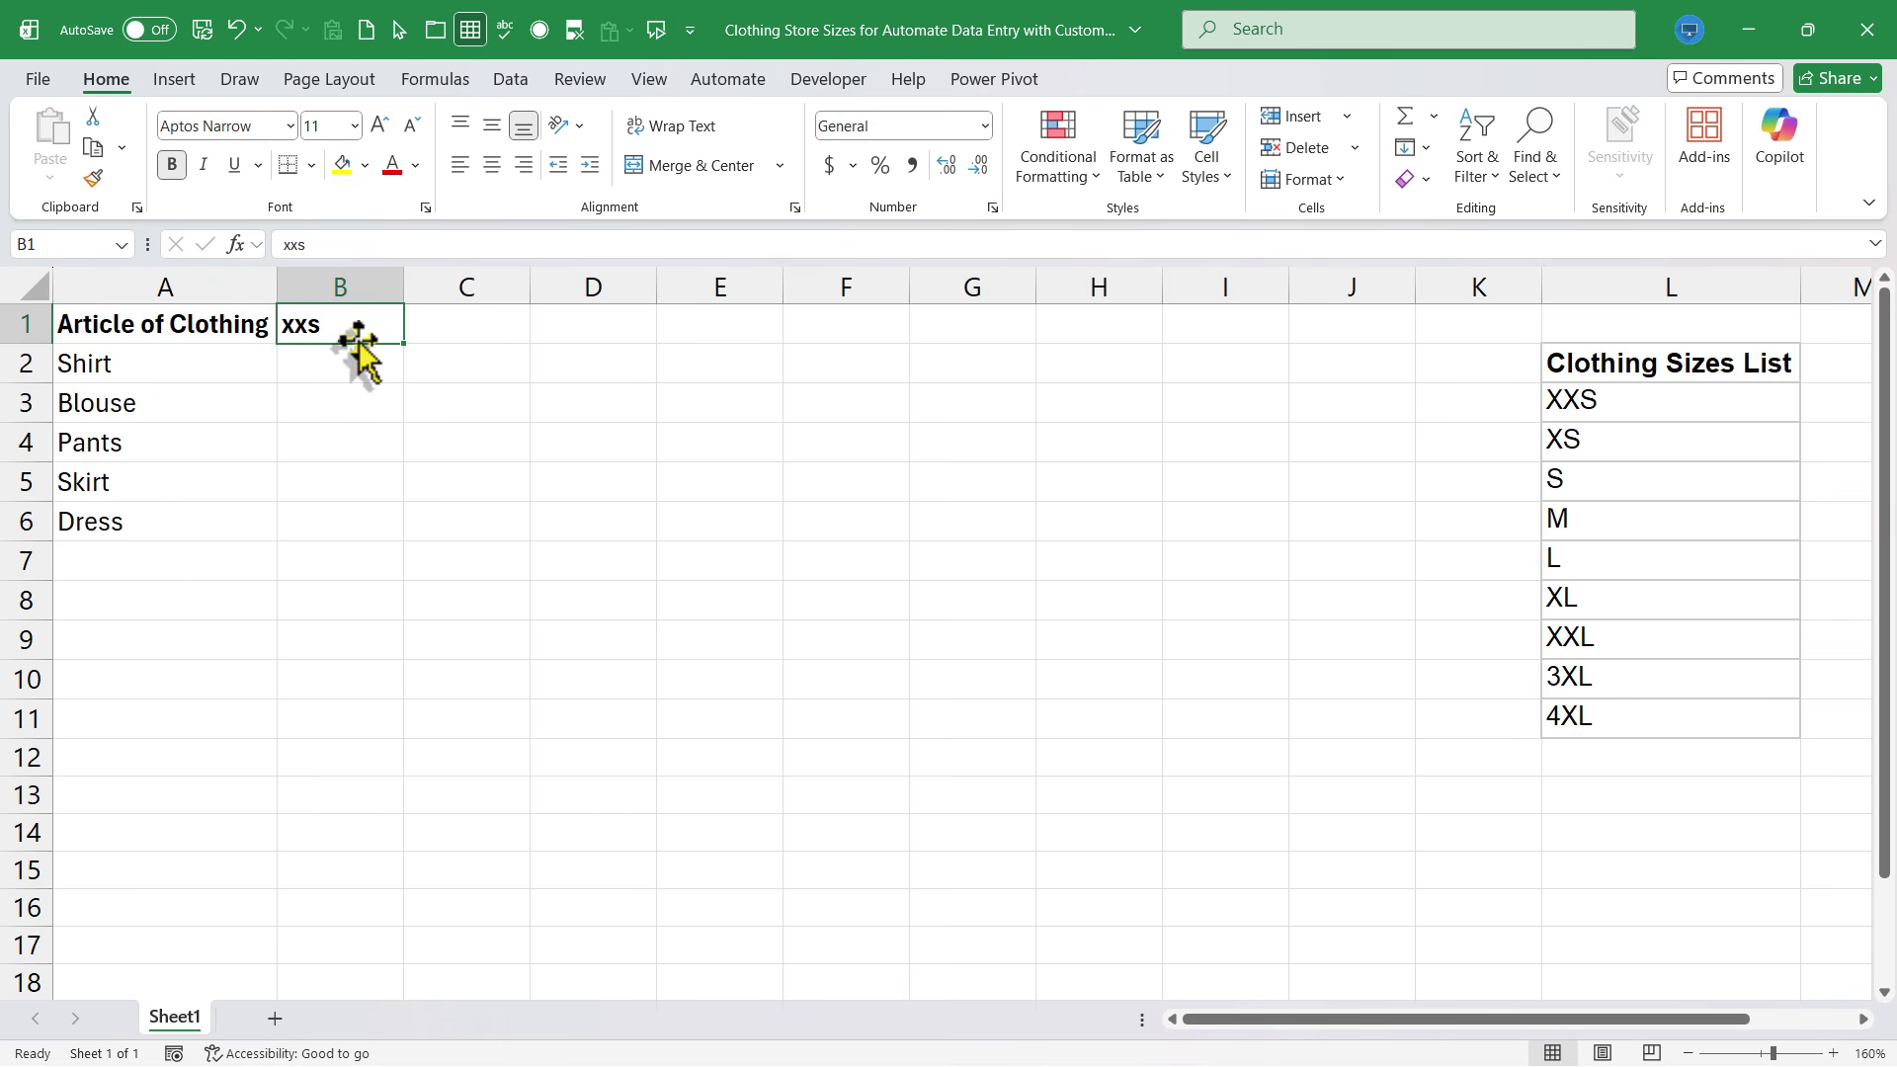
{"action": "left_click_drag", "start_coordinate": [410, 349], "coordinate": [1495, 376]}
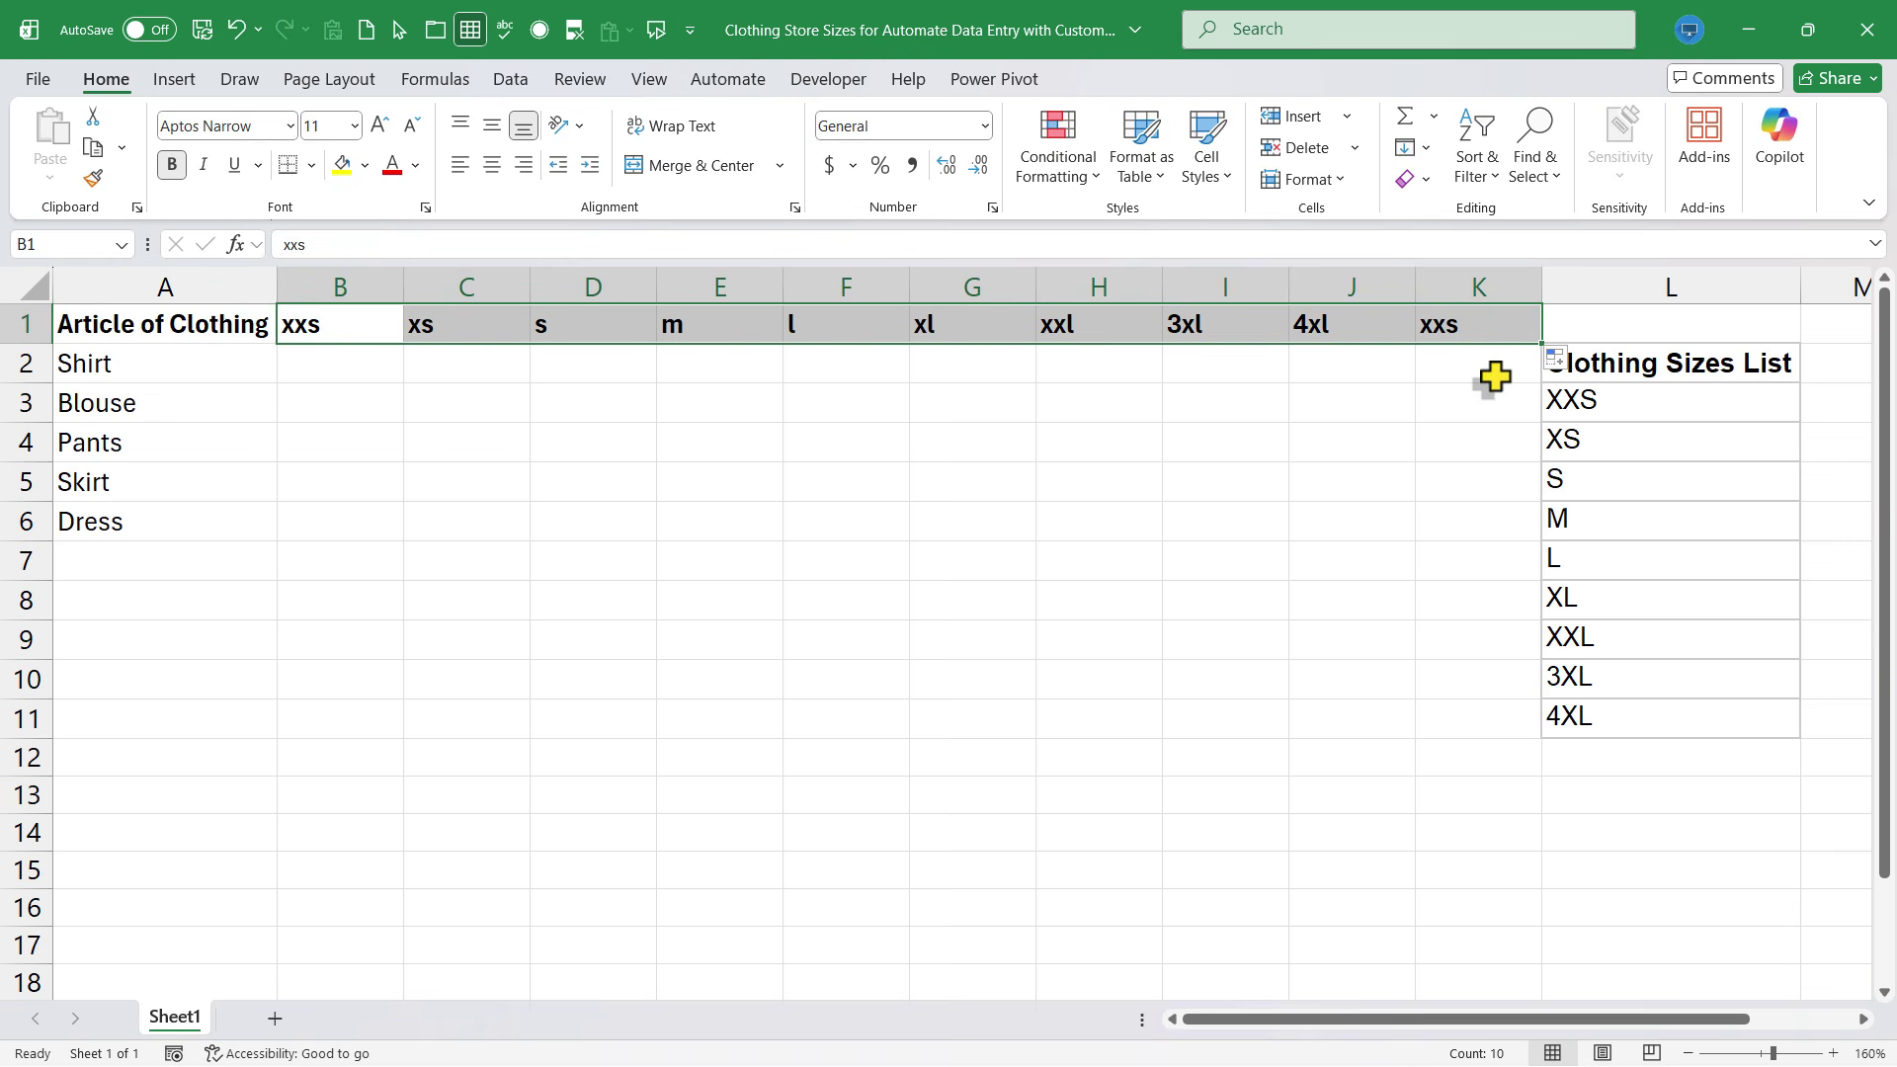
Delete the repeated xxs from K1, leaving xxs through 4xl in B1:J1
{"action": "left_click", "coordinate": [1334, 440]}
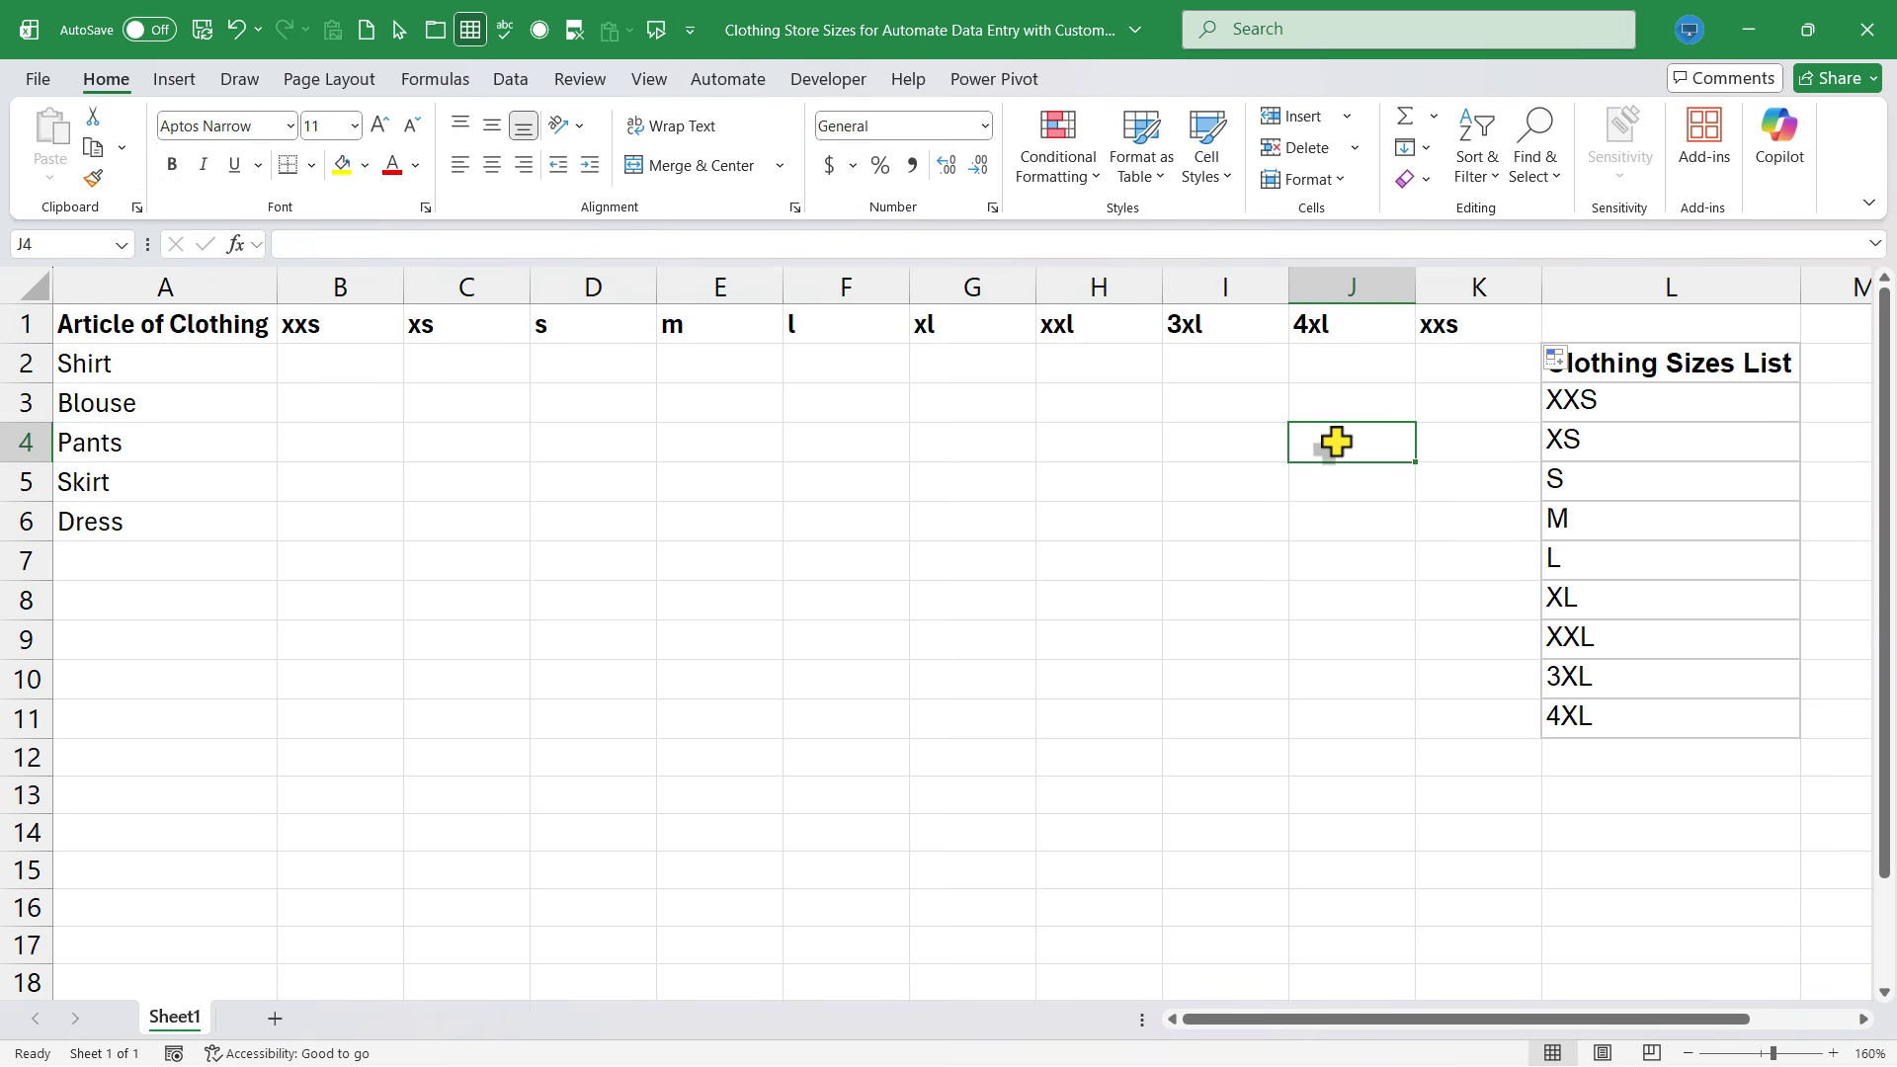
{"action": "left_click", "coordinate": [1470, 323]}
{"action": "key", "text": "BackSpace"}
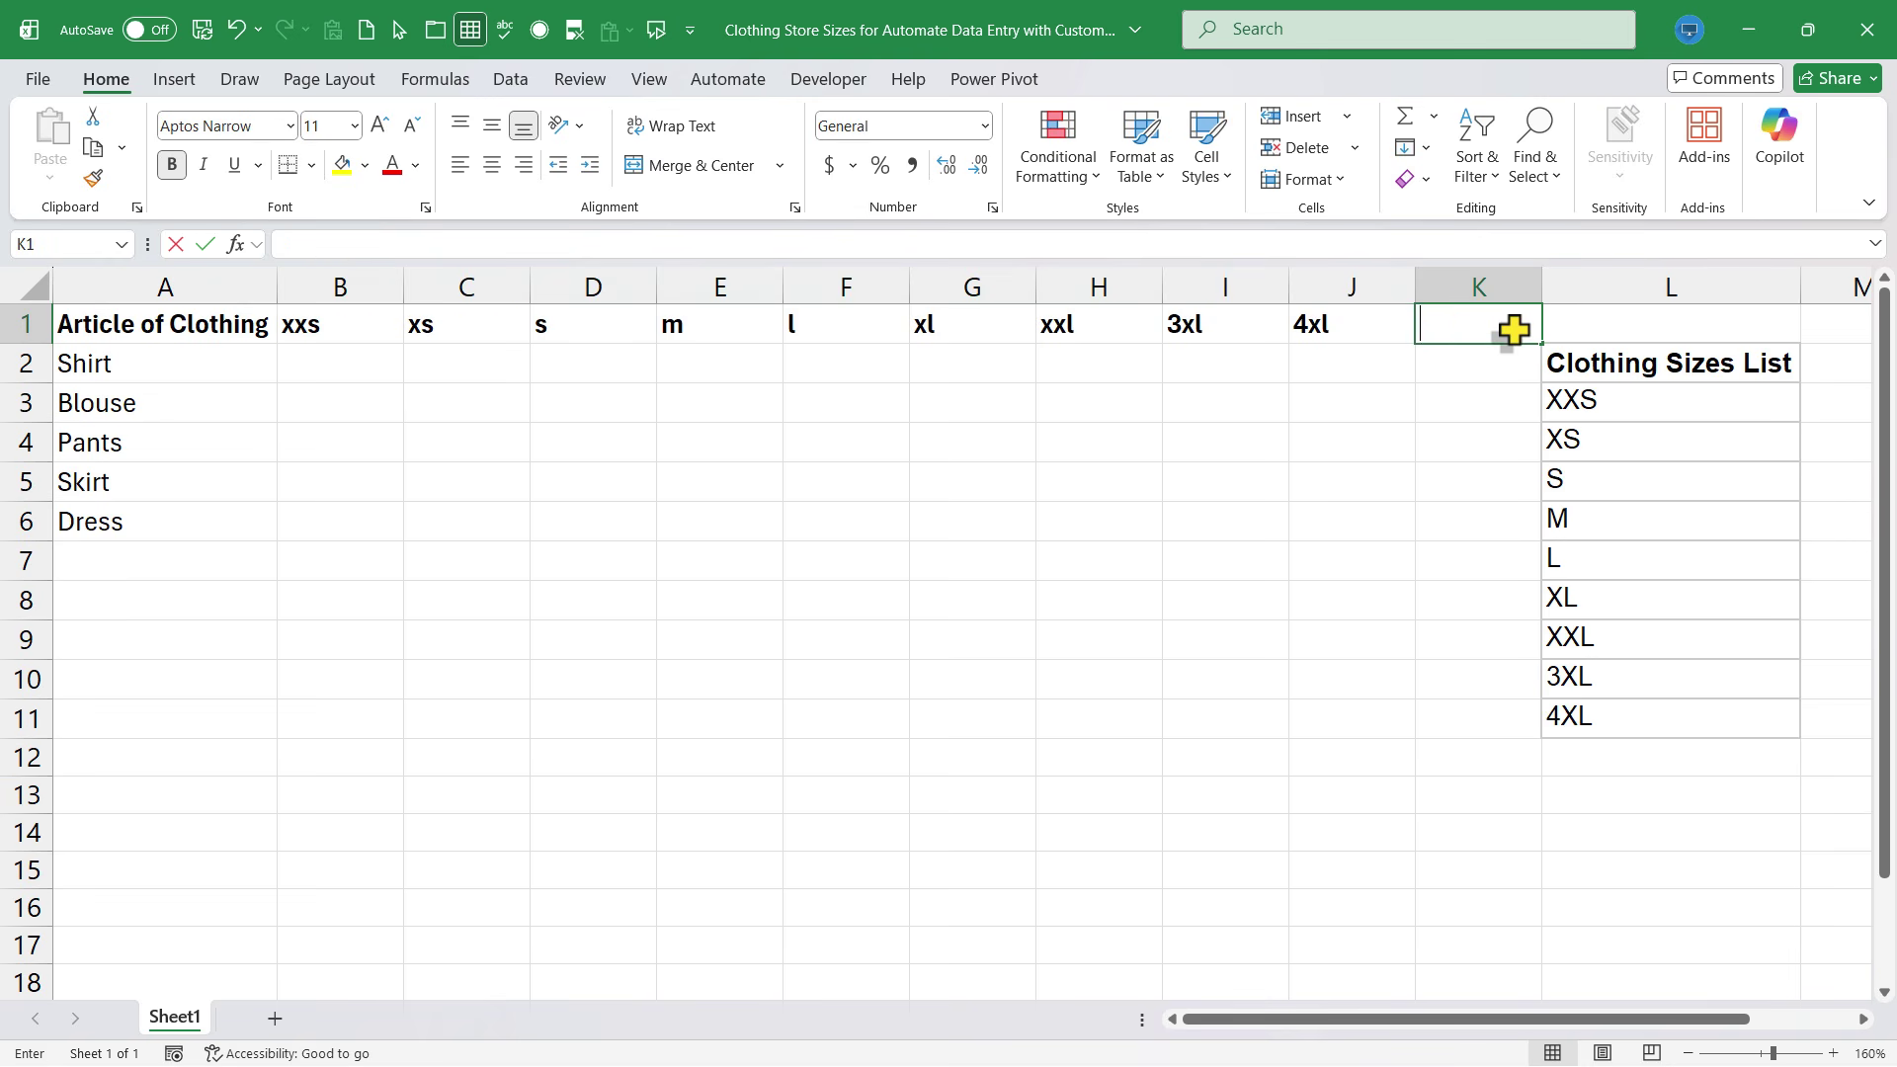
{"action": "left_click", "coordinate": [574, 593]}
{"action": "key", "text": "Right"}
{"action": "key", "text": "Right"}
{"action": "key", "text": "Right"}
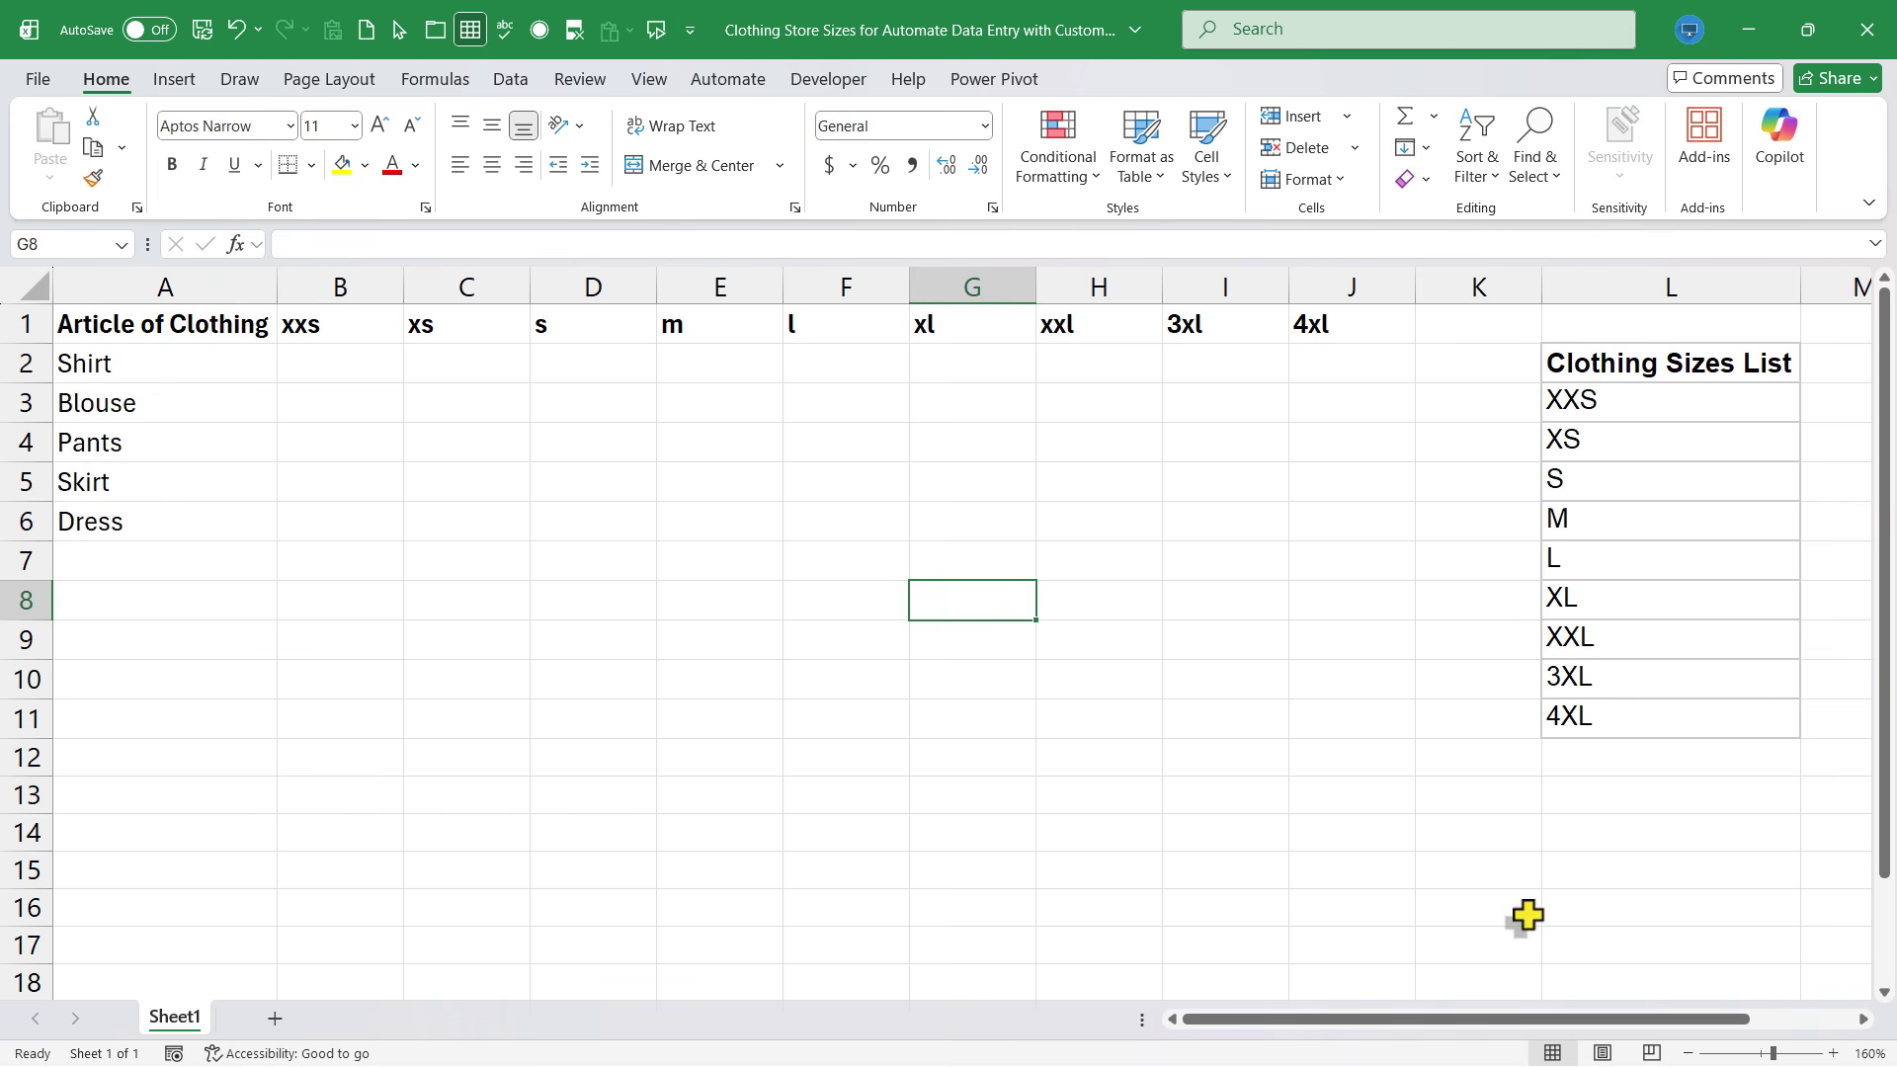
{"action": "left_click", "coordinate": [644, 482]}
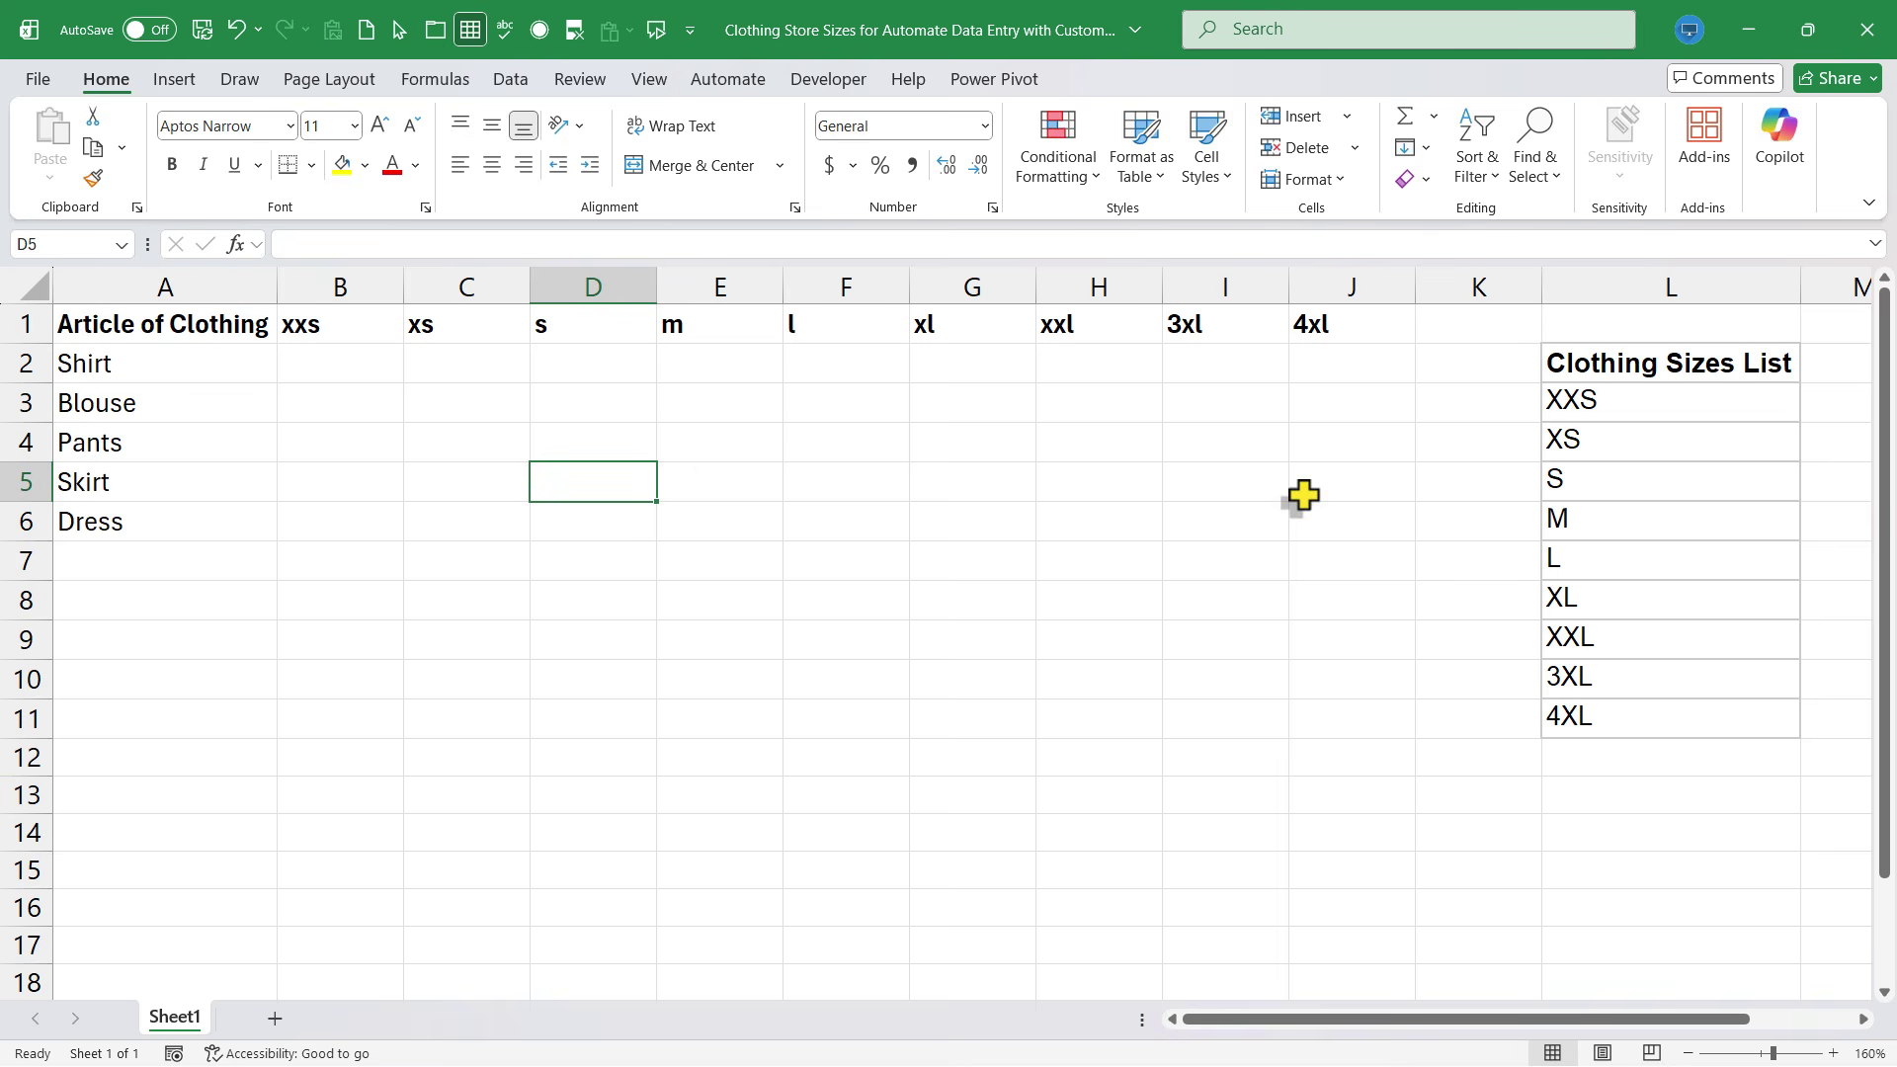
Enter XS in D5 and fill sizes down to D15, wrapping from 4XL to XXS, XS and S
{"action": "type", "text": "XXS"}
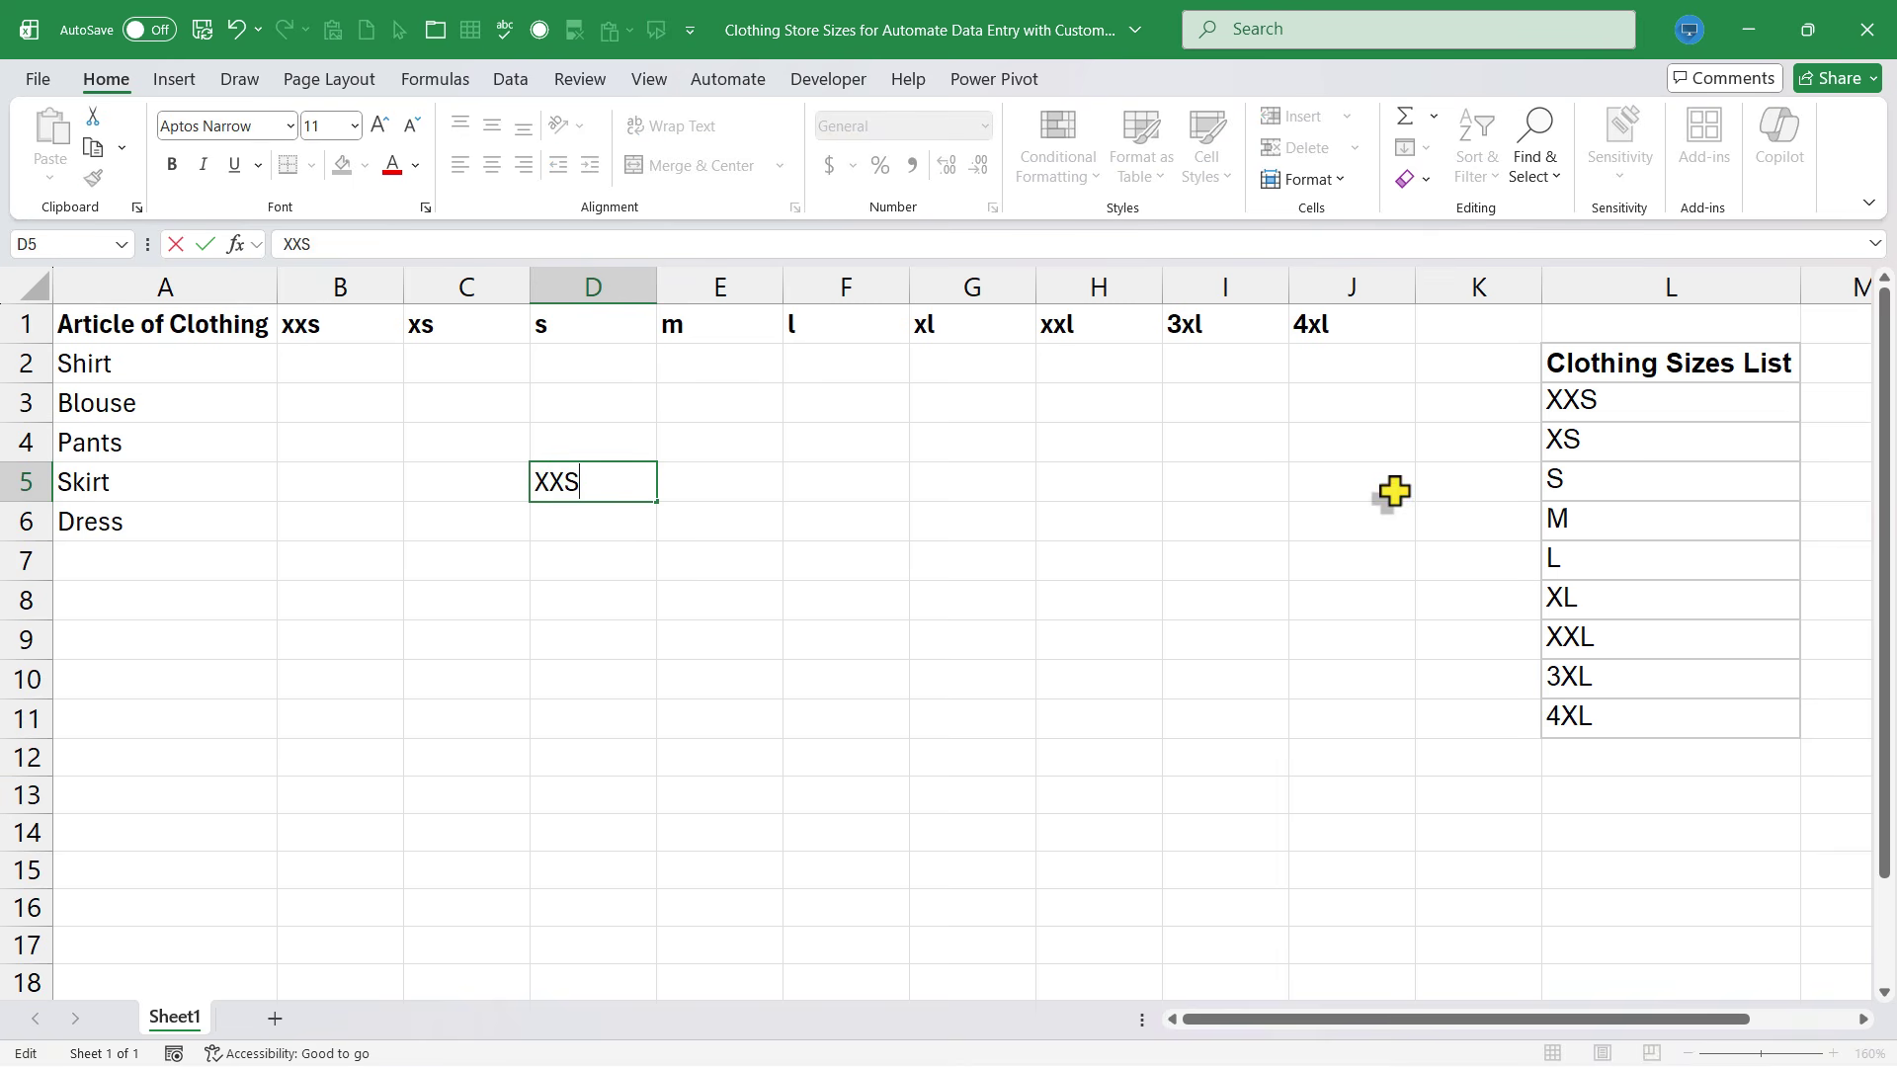
{"action": "left_click", "coordinate": [686, 614]}
{"action": "left_click", "coordinate": [603, 492]}
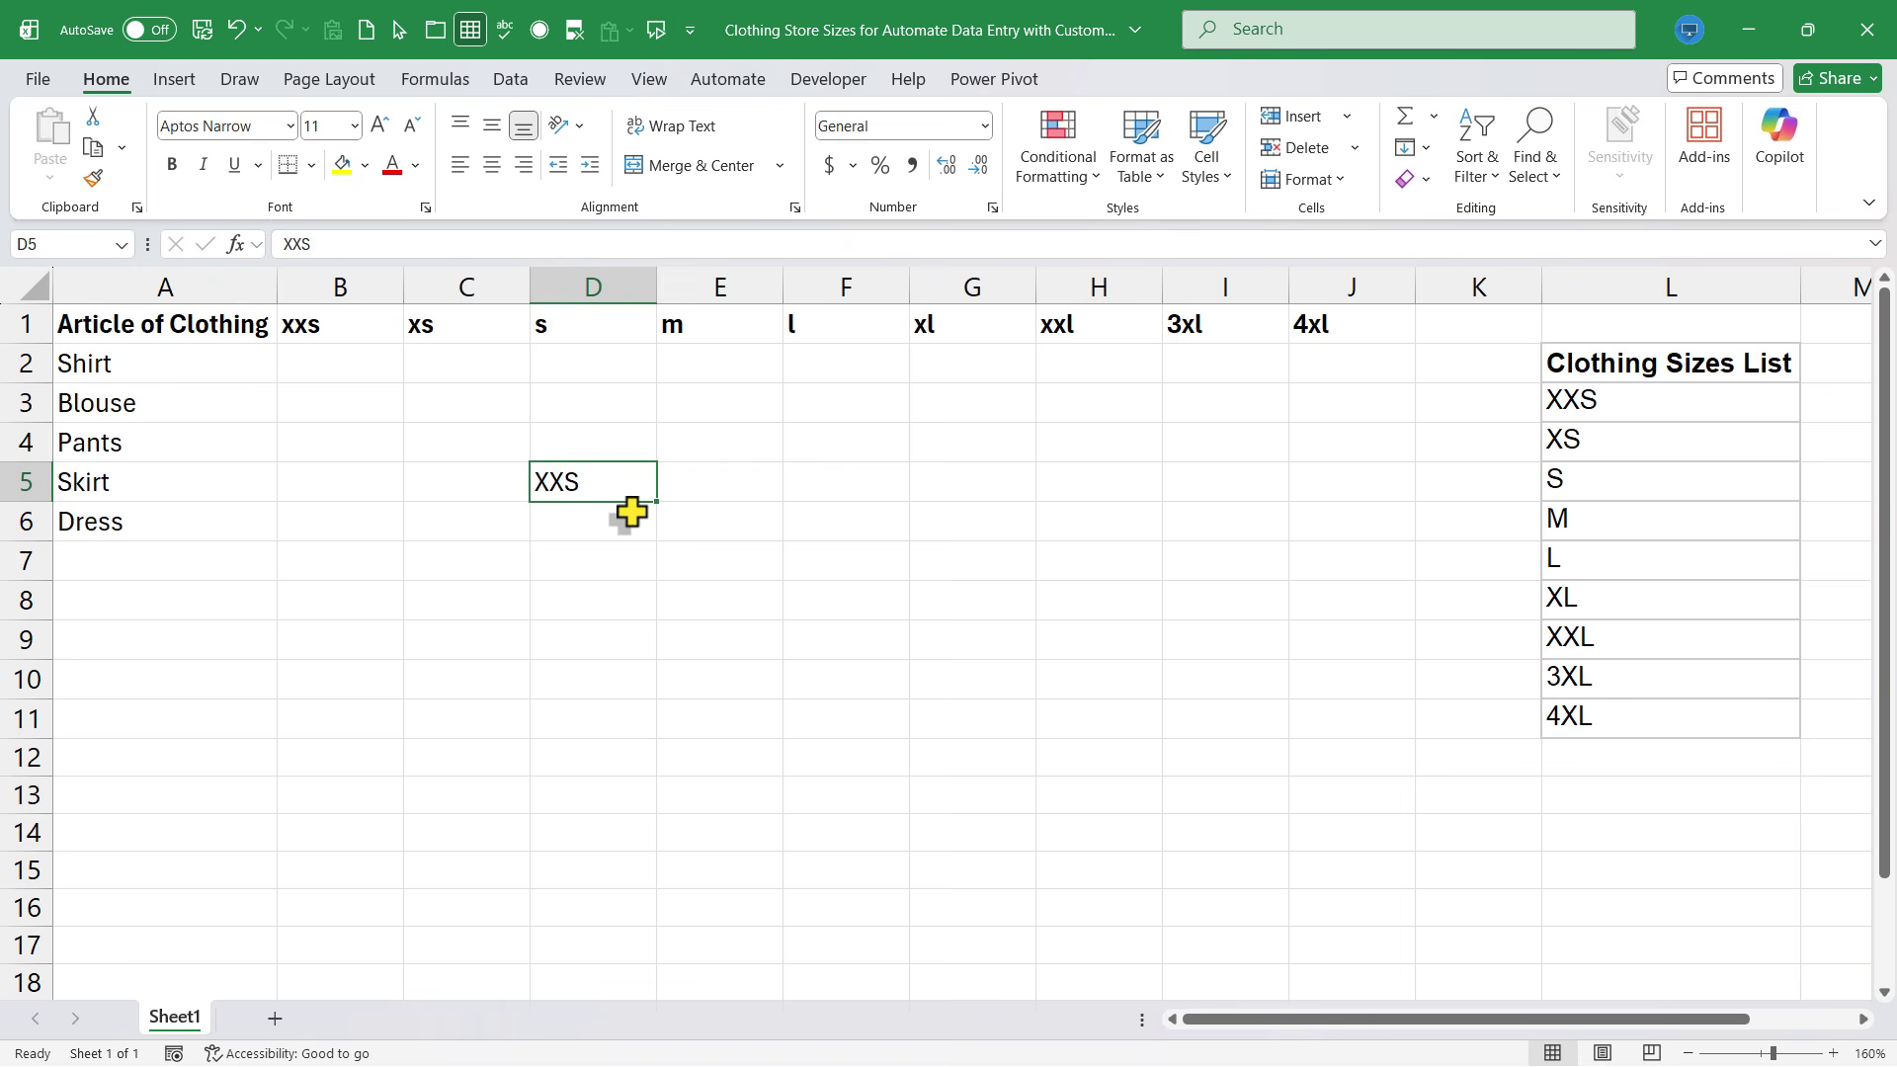
{"action": "type", "text": "XS"}
{"action": "left_click", "coordinate": [682, 555]}
{"action": "left_click", "coordinate": [631, 488]}
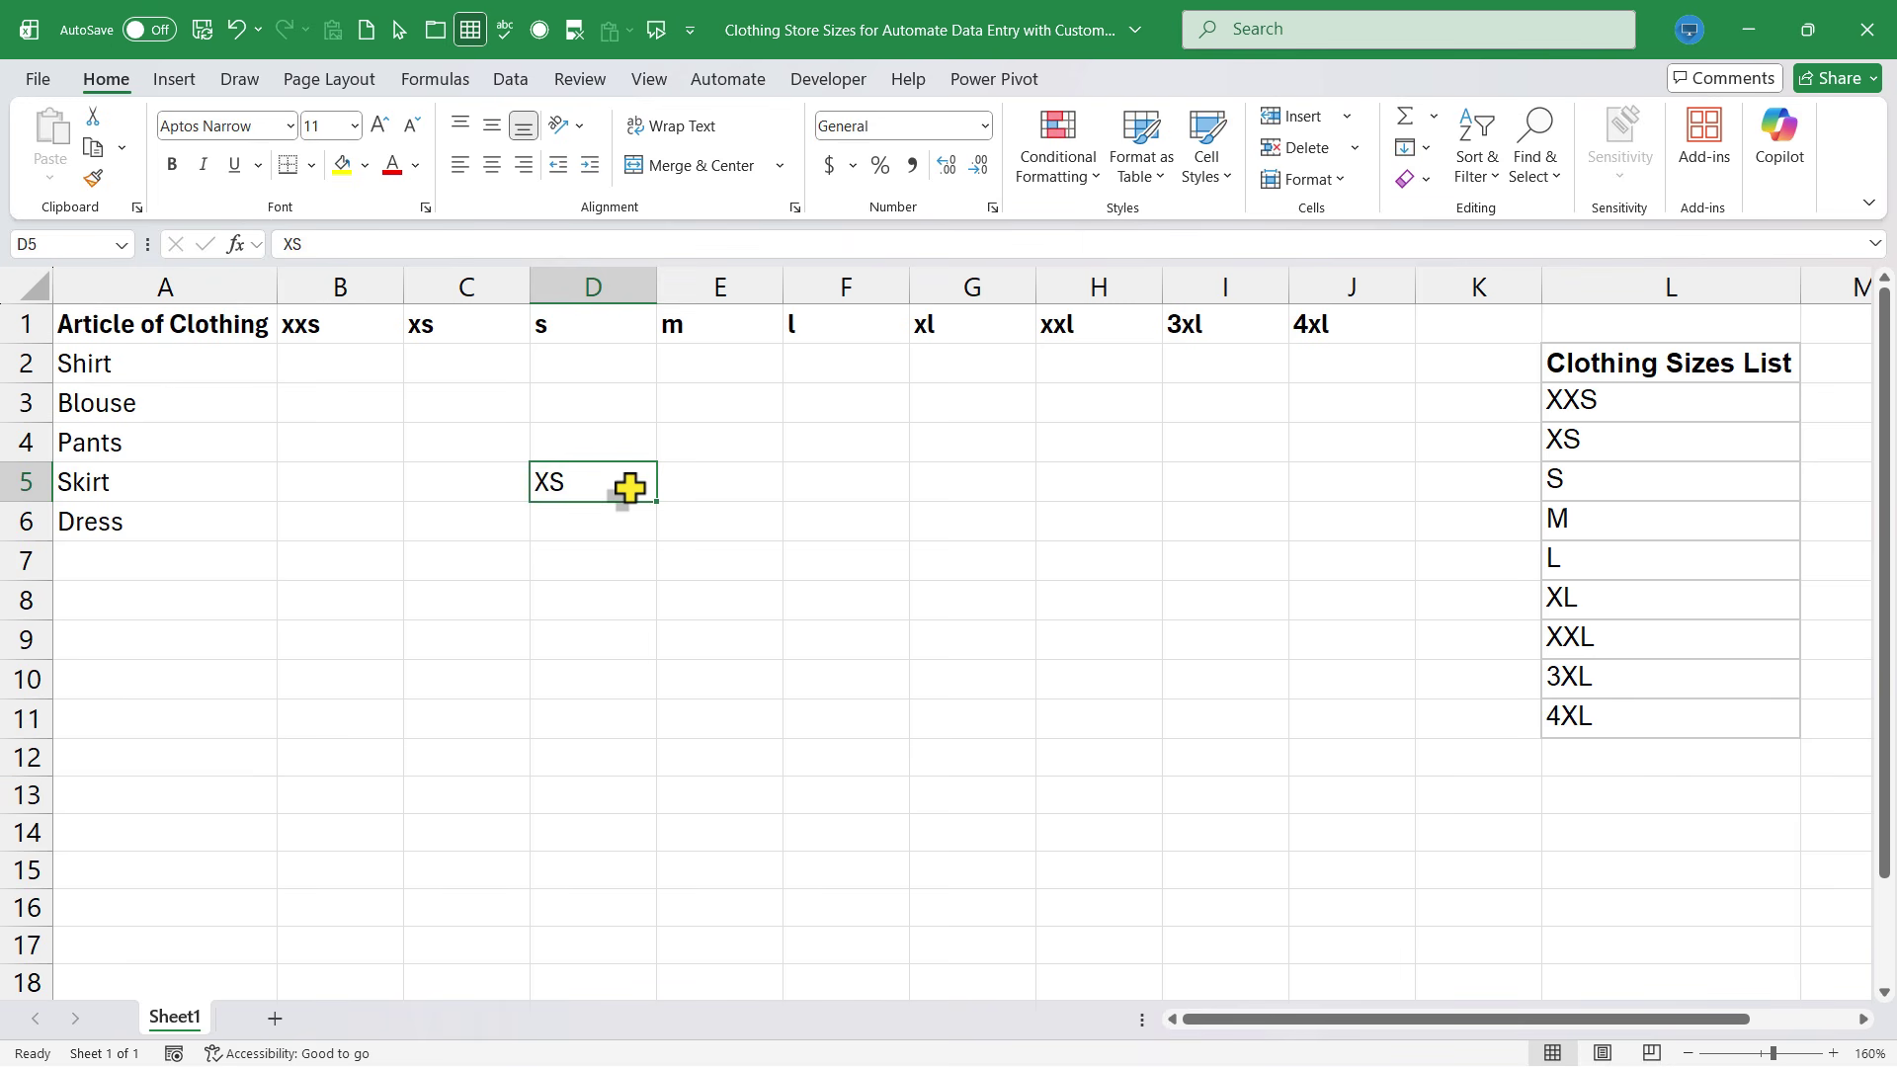
{"action": "left_click_drag", "start_coordinate": [663, 507], "coordinate": [648, 880]}
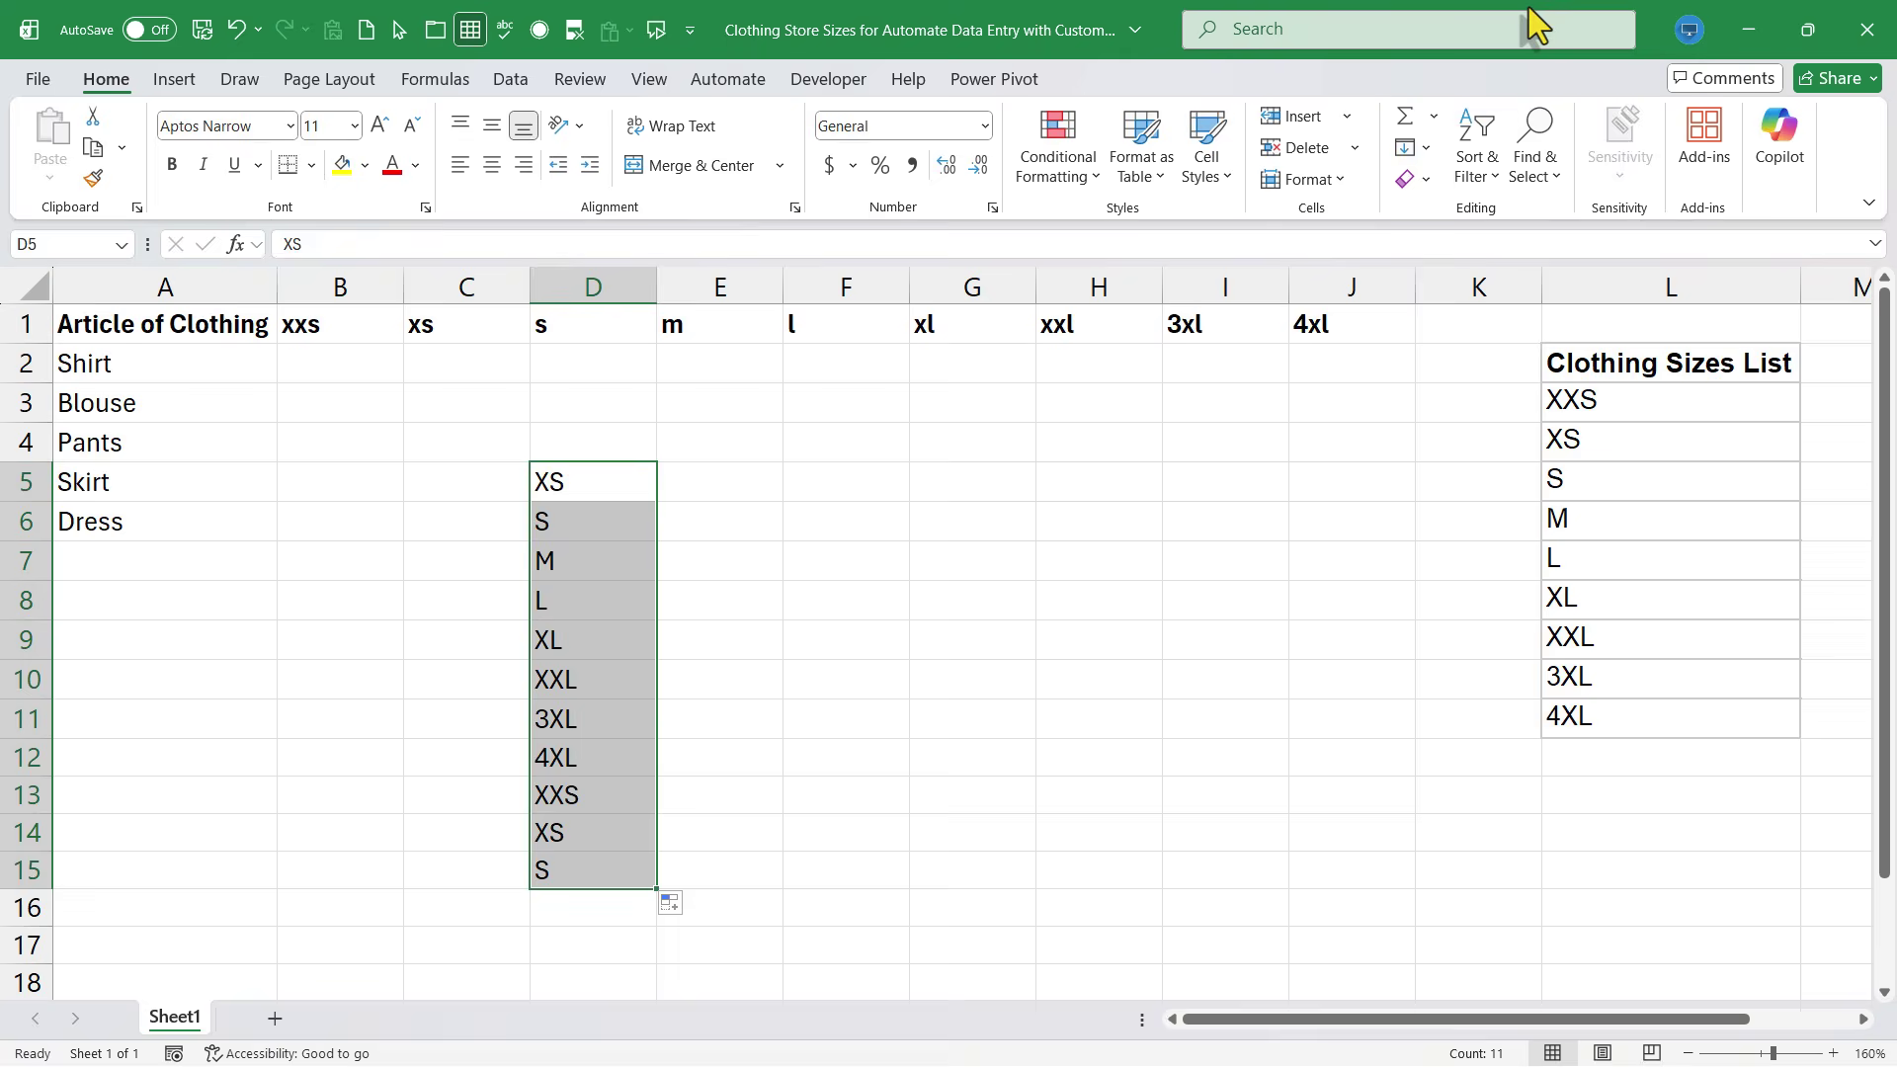
Scroll the sheet right to review the filled size headers
{"action": "scroll", "coordinate": [856, 14], "scroll_direction": "right", "scroll_amount": 1}
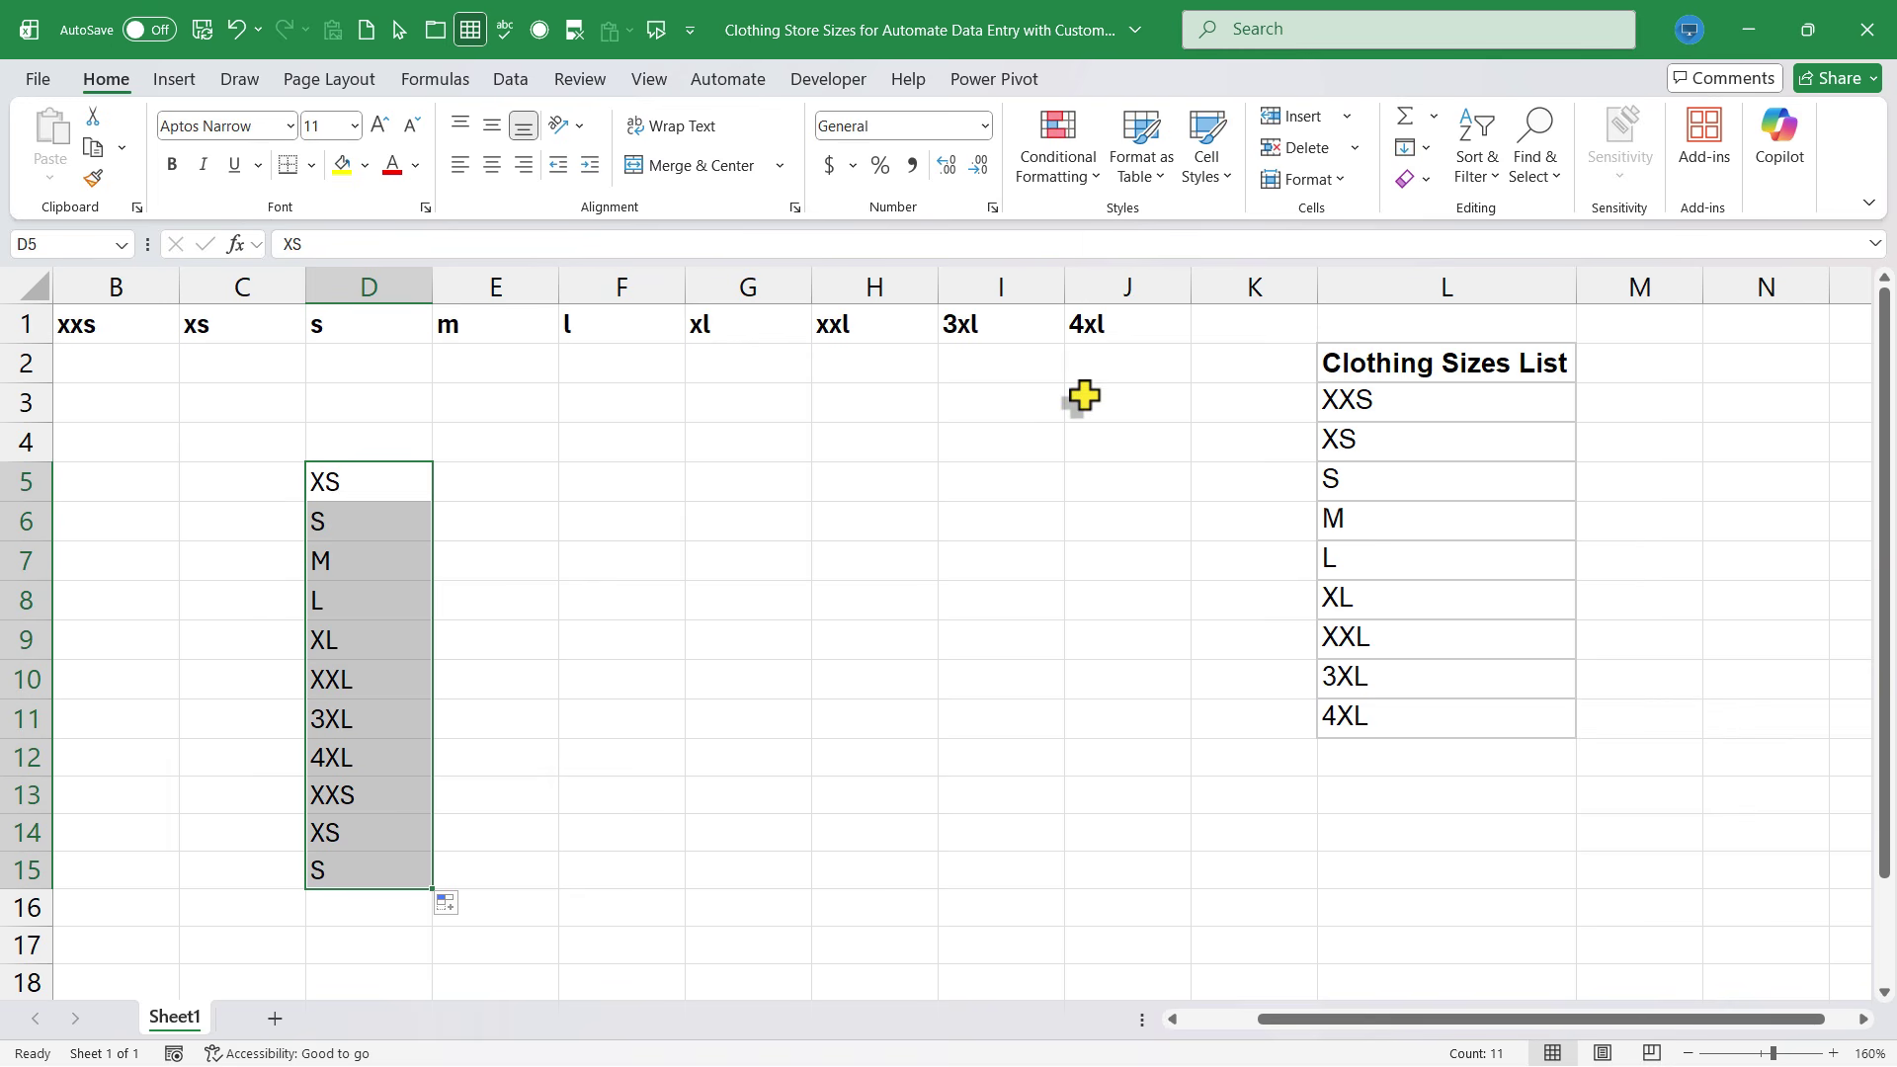
Reopen Excel Options at the Advanced page and scroll toward Edit Custom Lists
{"action": "left_click", "coordinate": [40, 81]}
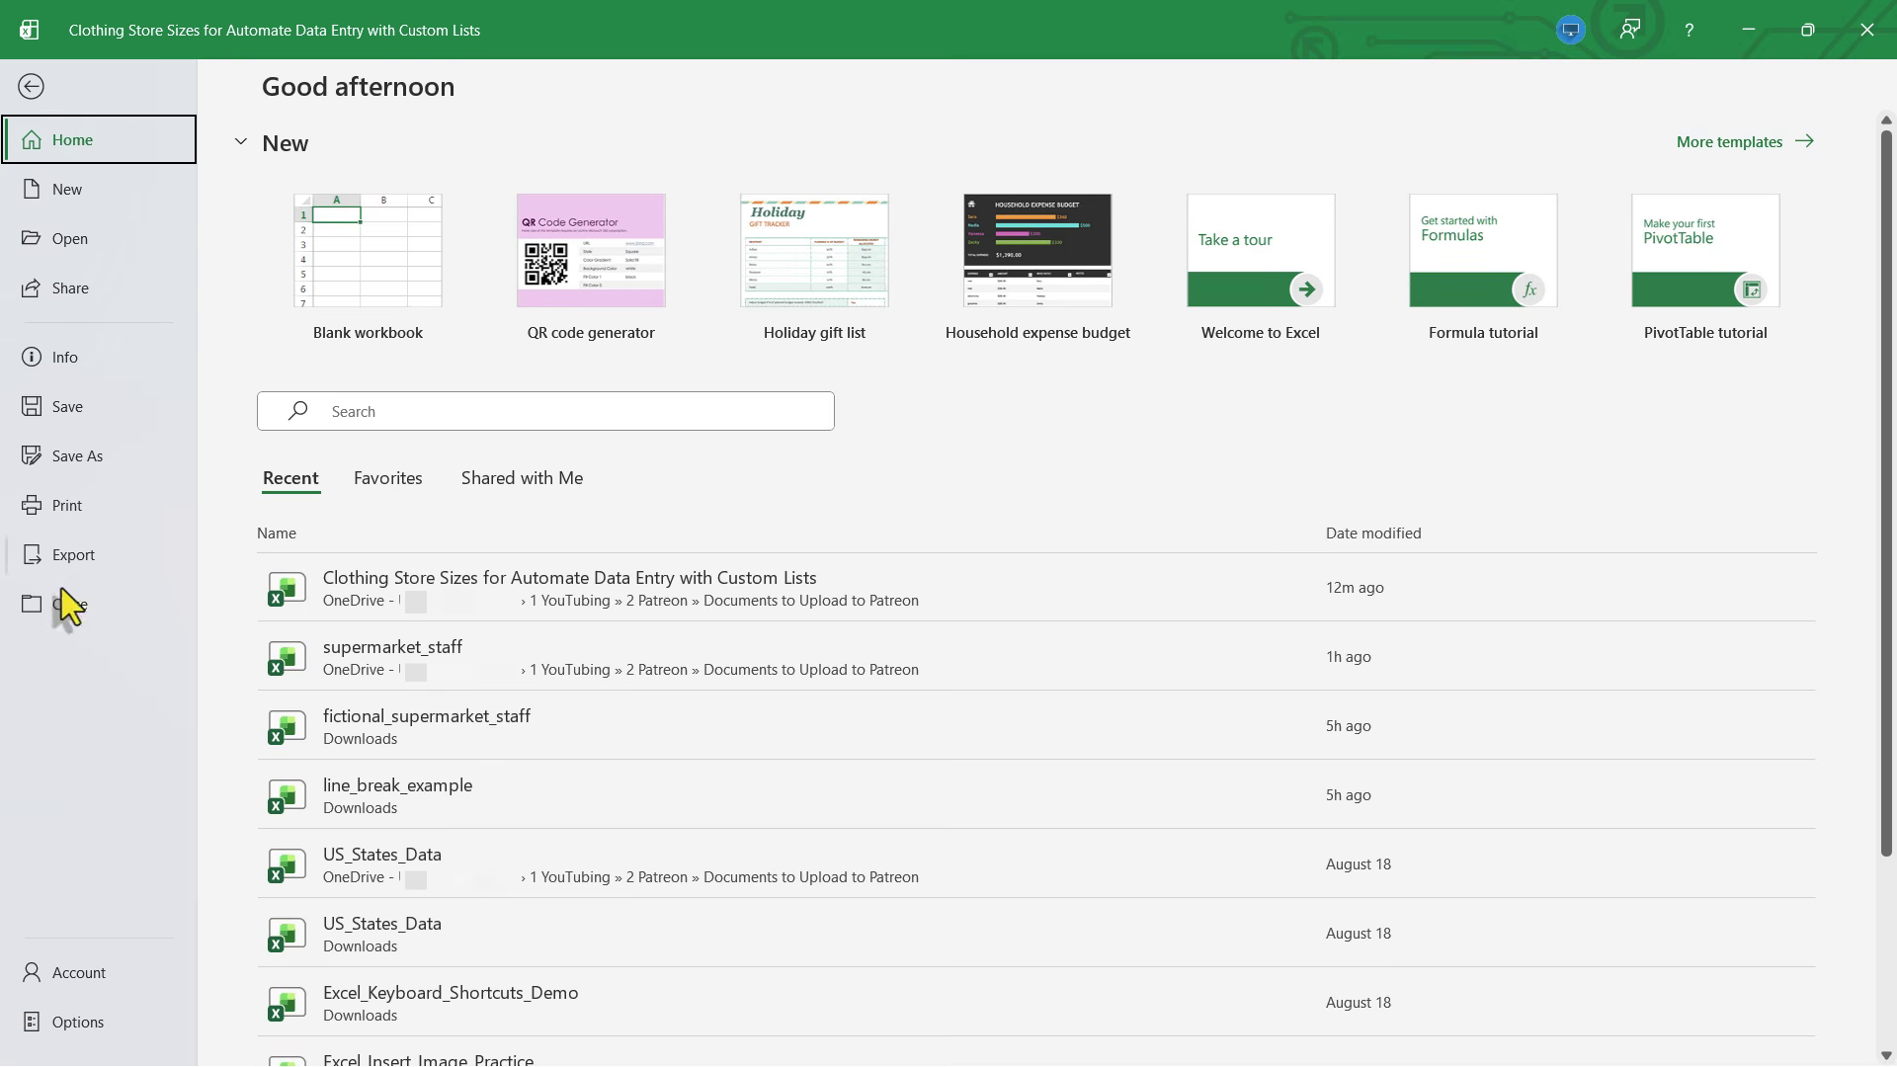
{"action": "left_click", "coordinate": [78, 1024]}
{"action": "left_click", "coordinate": [506, 423]}
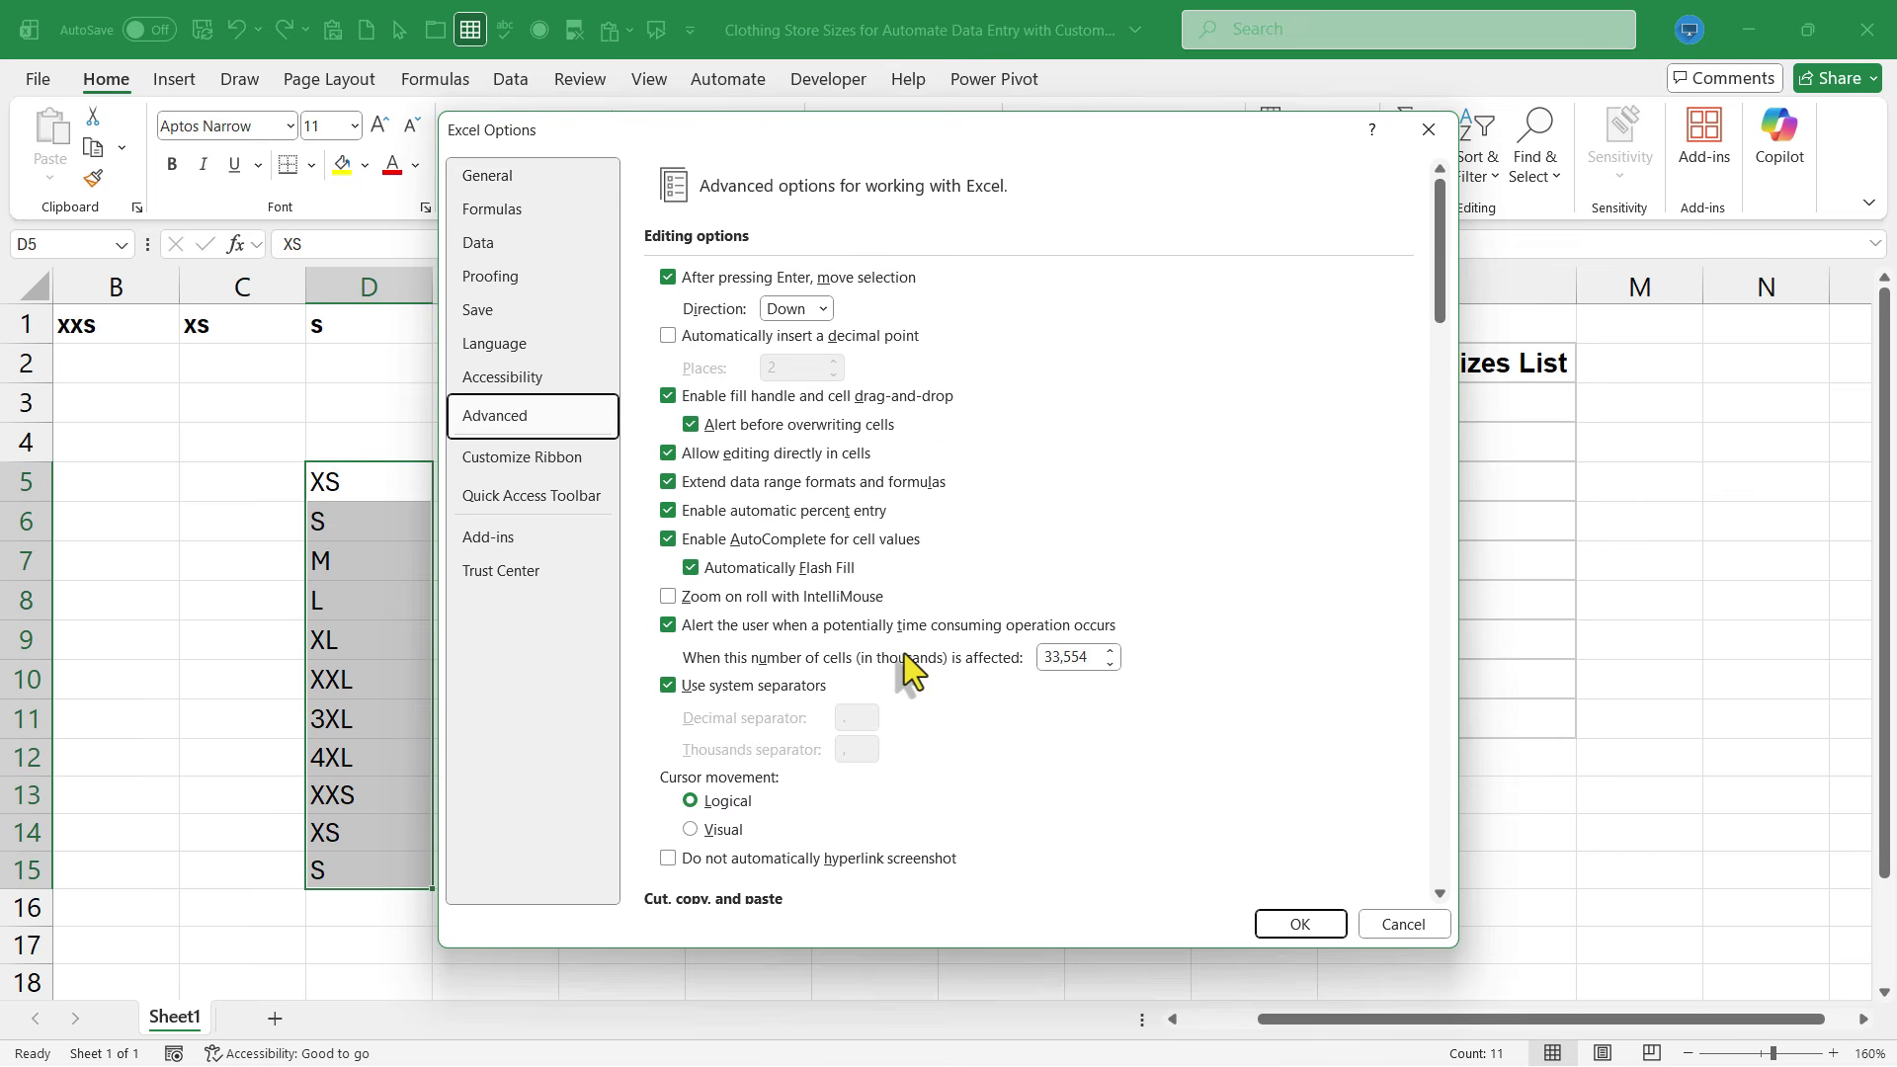
{"action": "scroll", "coordinate": [868, 601], "scroll_direction": "down", "scroll_amount": 15}
{"action": "scroll", "coordinate": [853, 701], "scroll_direction": "down", "scroll_amount": 6}
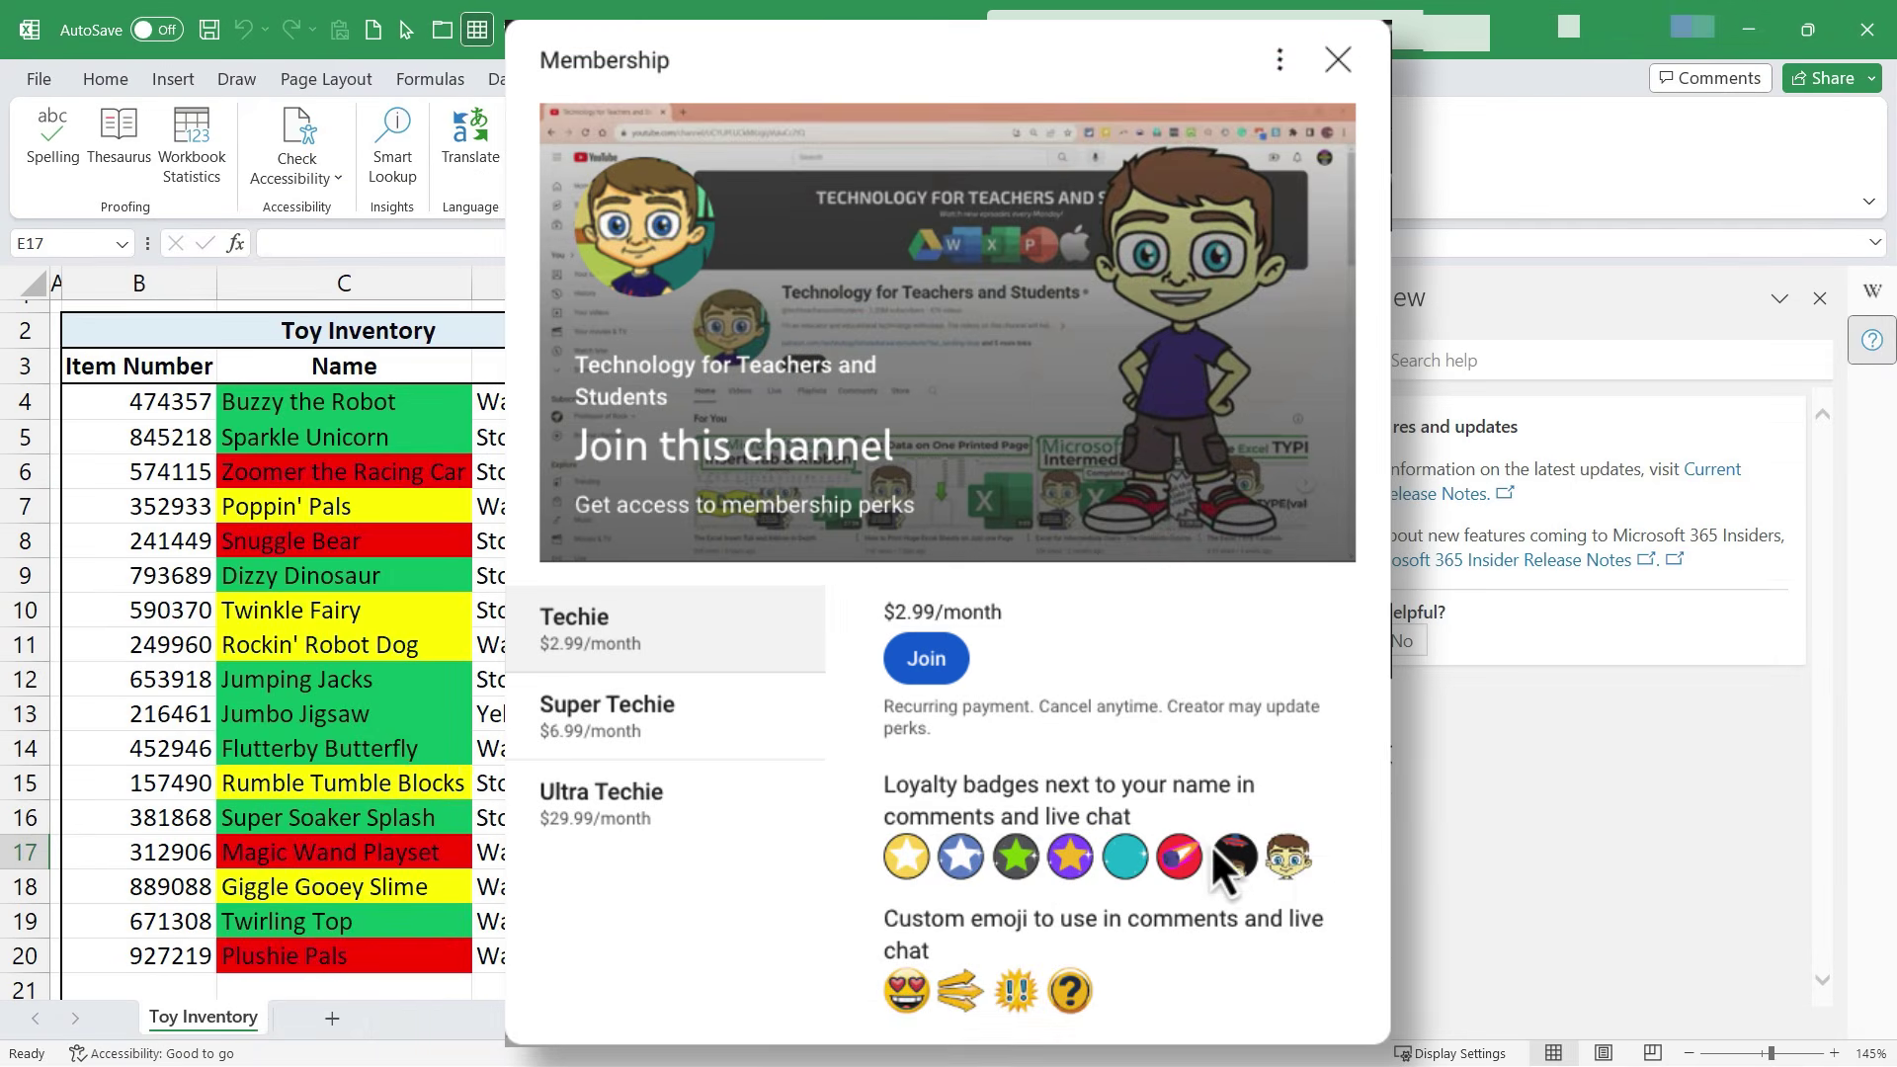
{"action": "scroll", "coordinate": [1199, 744], "scroll_direction": "down", "scroll_amount": 2}
{"action": "scroll", "coordinate": [1199, 744], "scroll_direction": "up", "scroll_amount": 2}
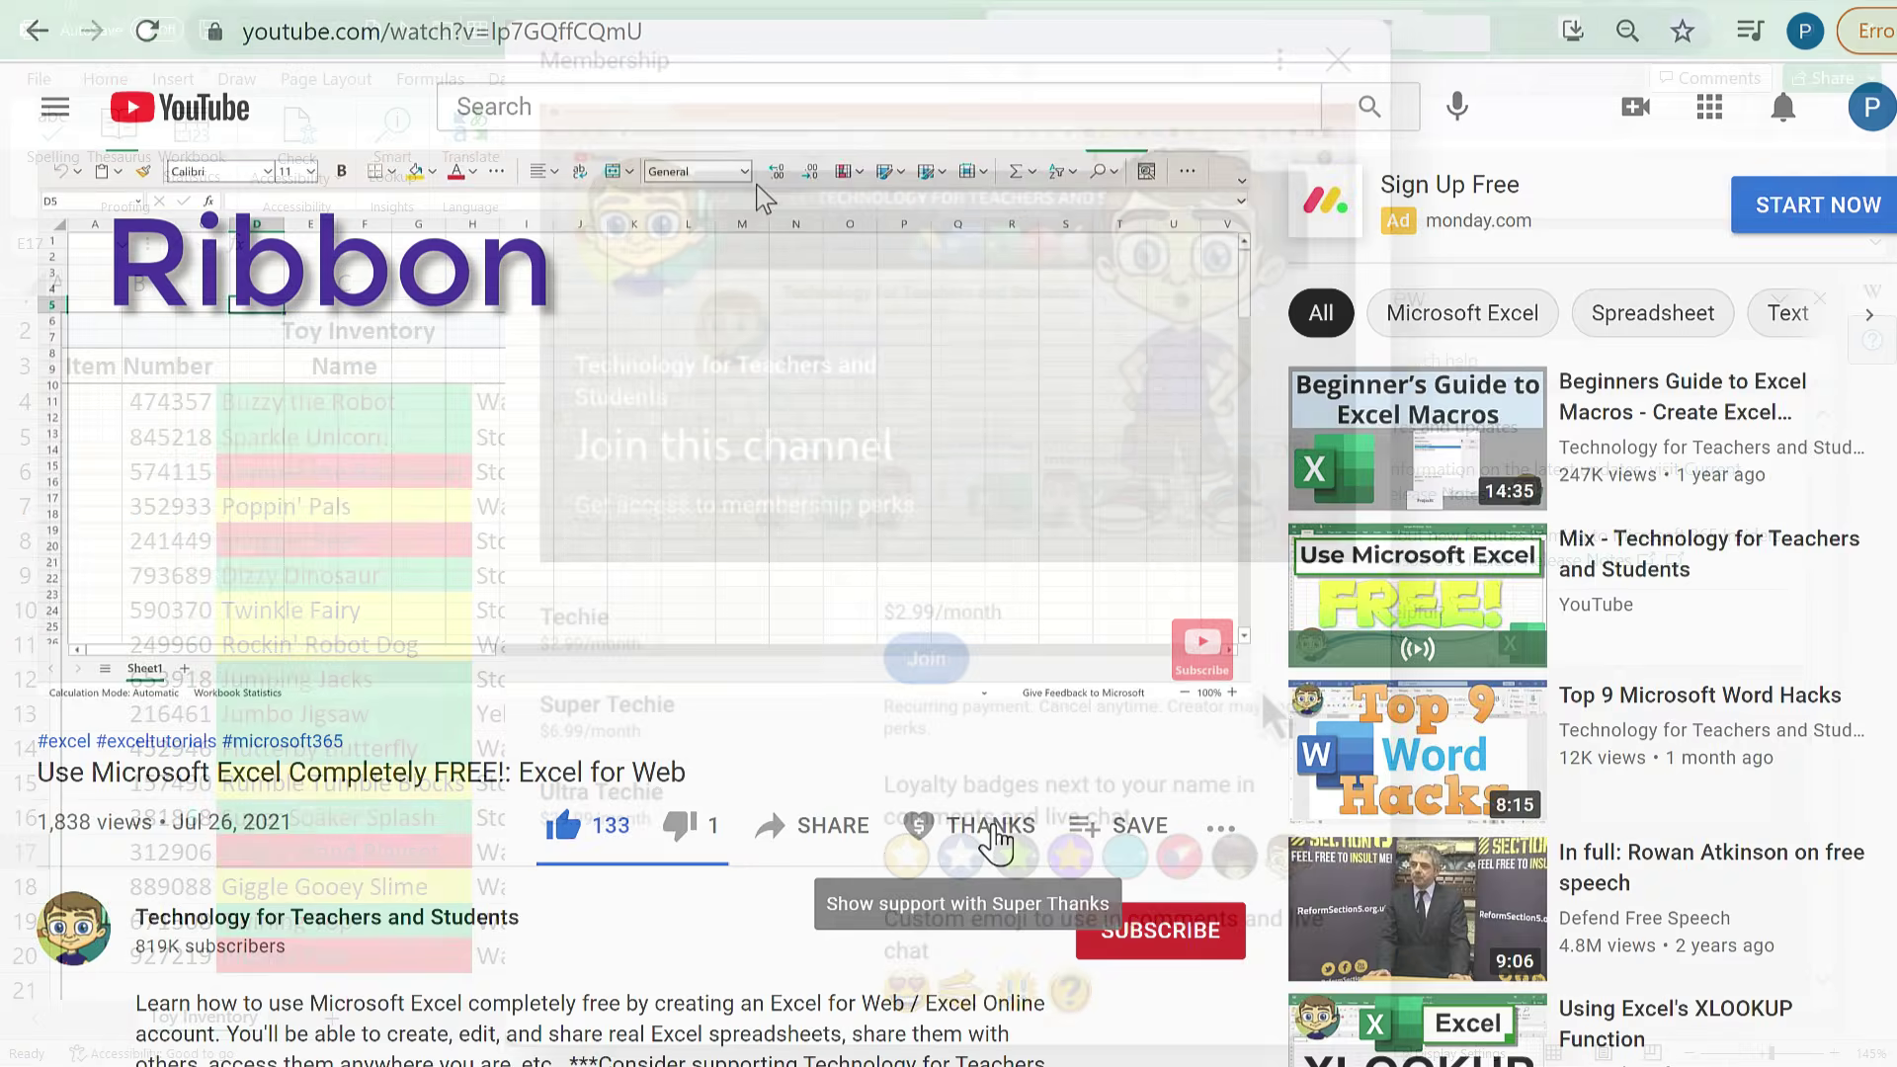
{"action": "left_click", "coordinate": [1009, 832]}
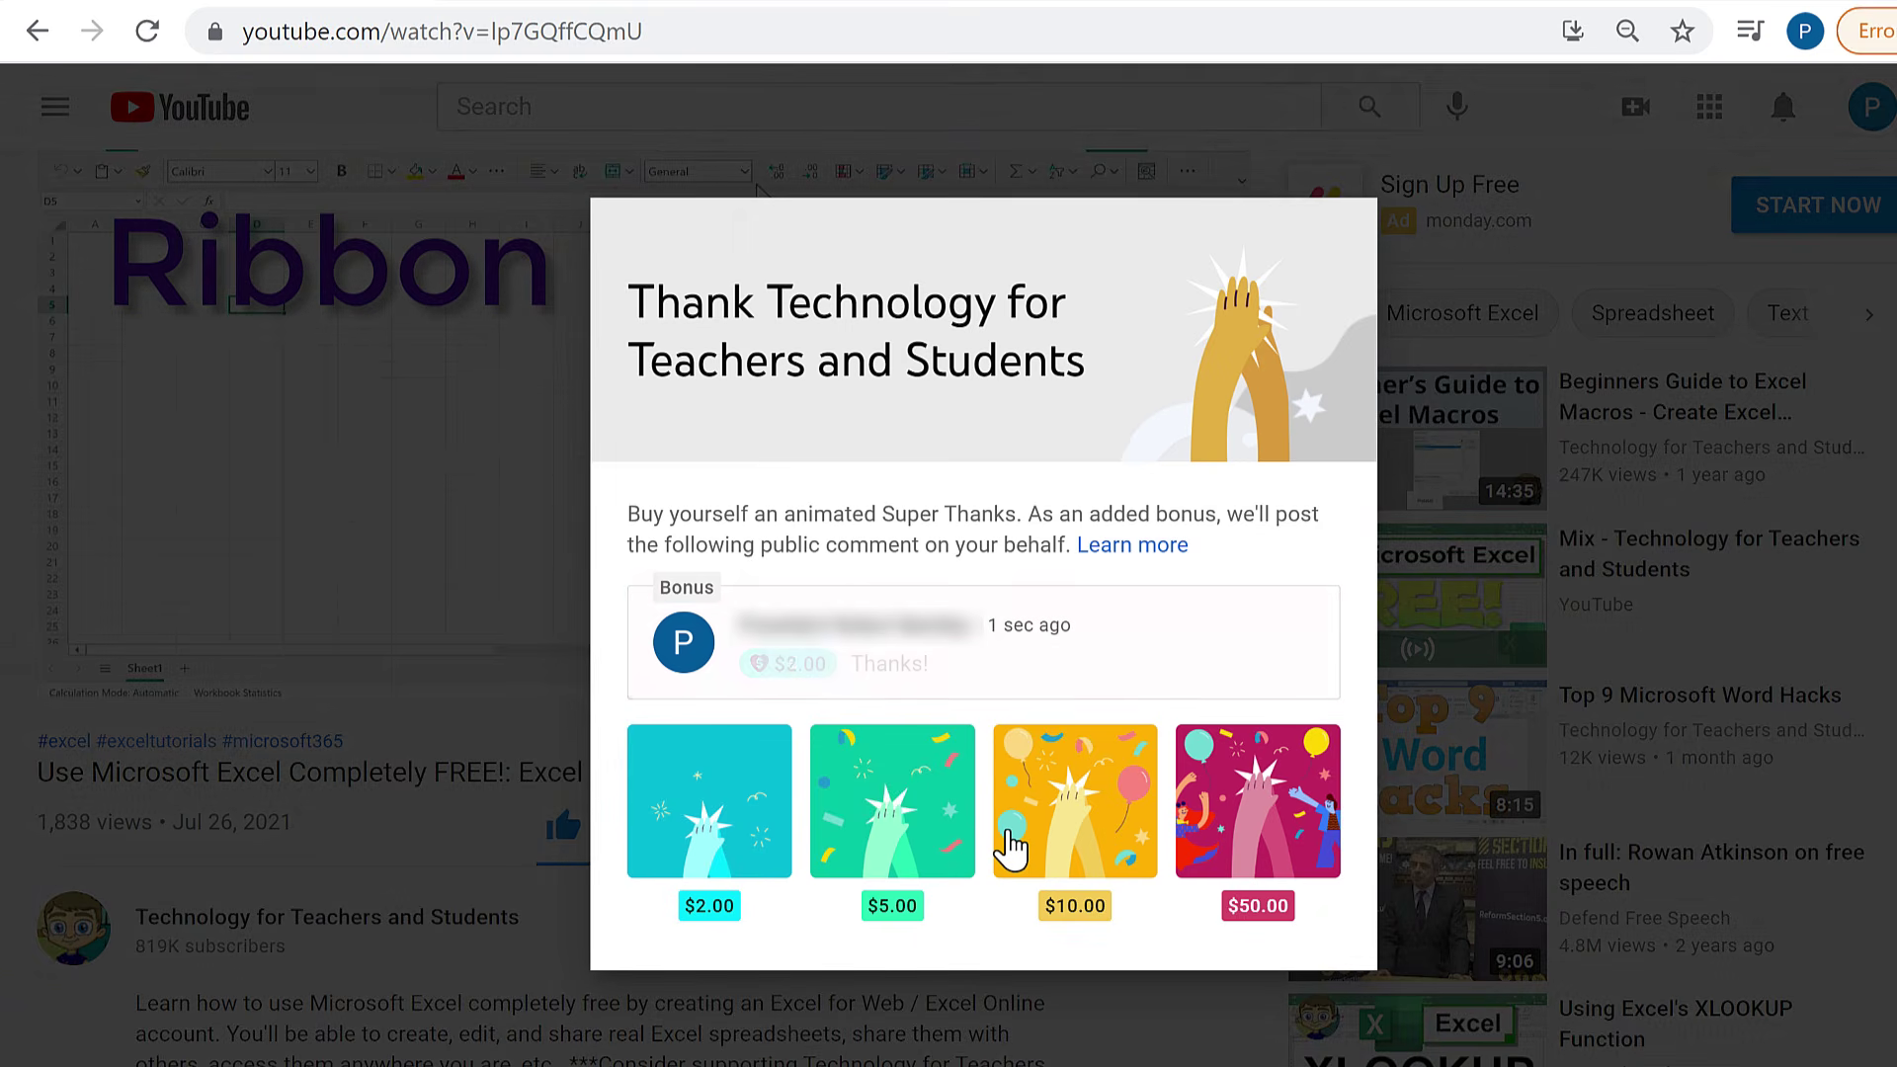